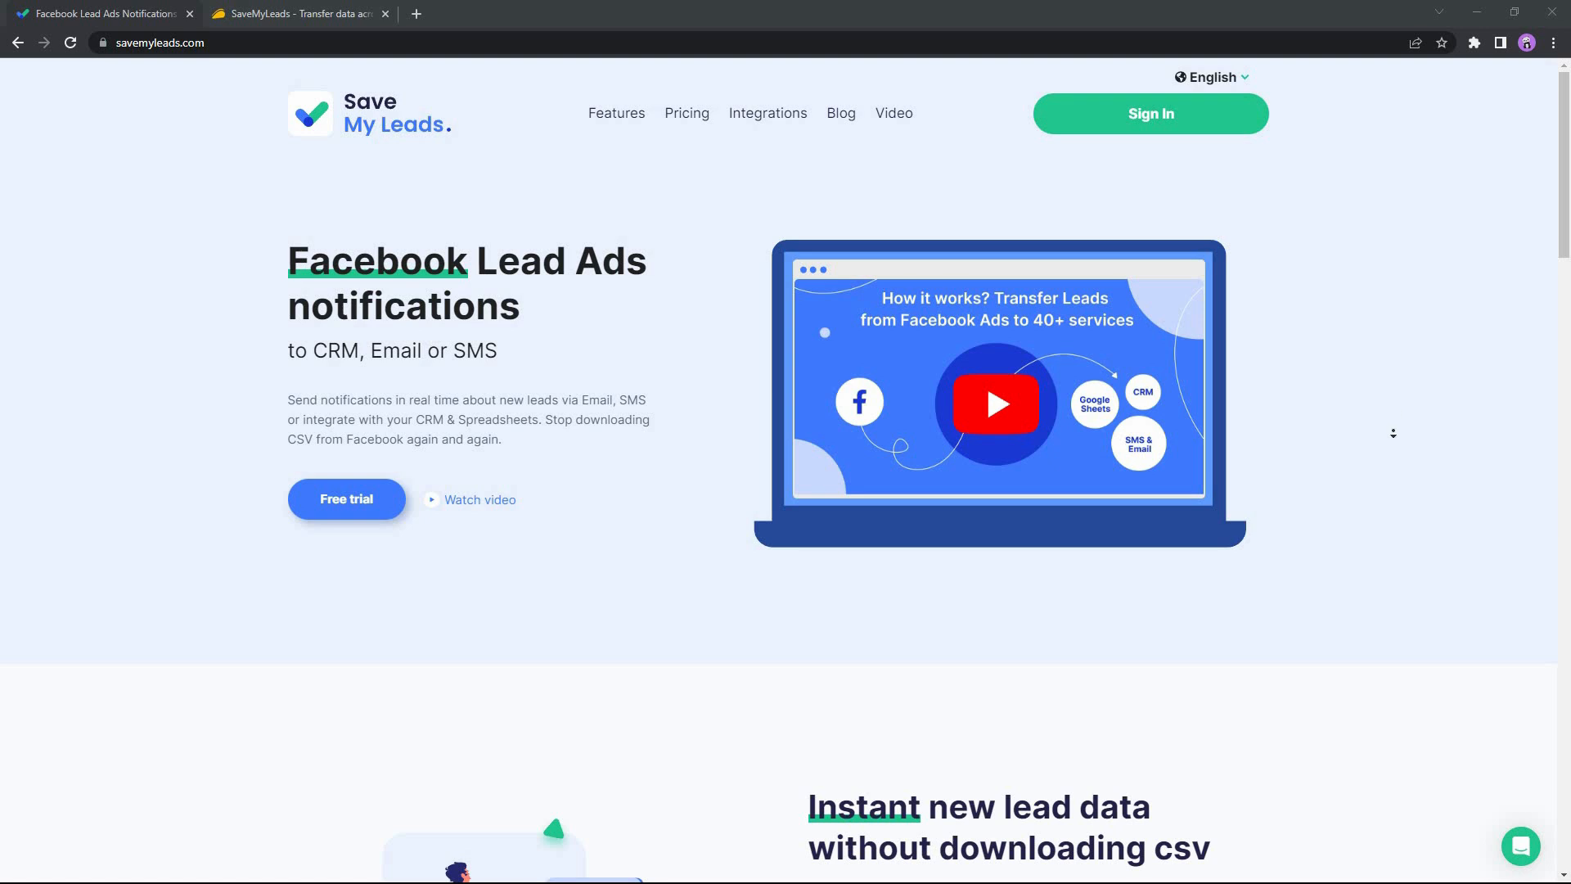
Review the SaveMyLeads homepage's features, integrations and pricing plans, showing the plans with monthly billing.
scroll(1393, 433, down, 3)
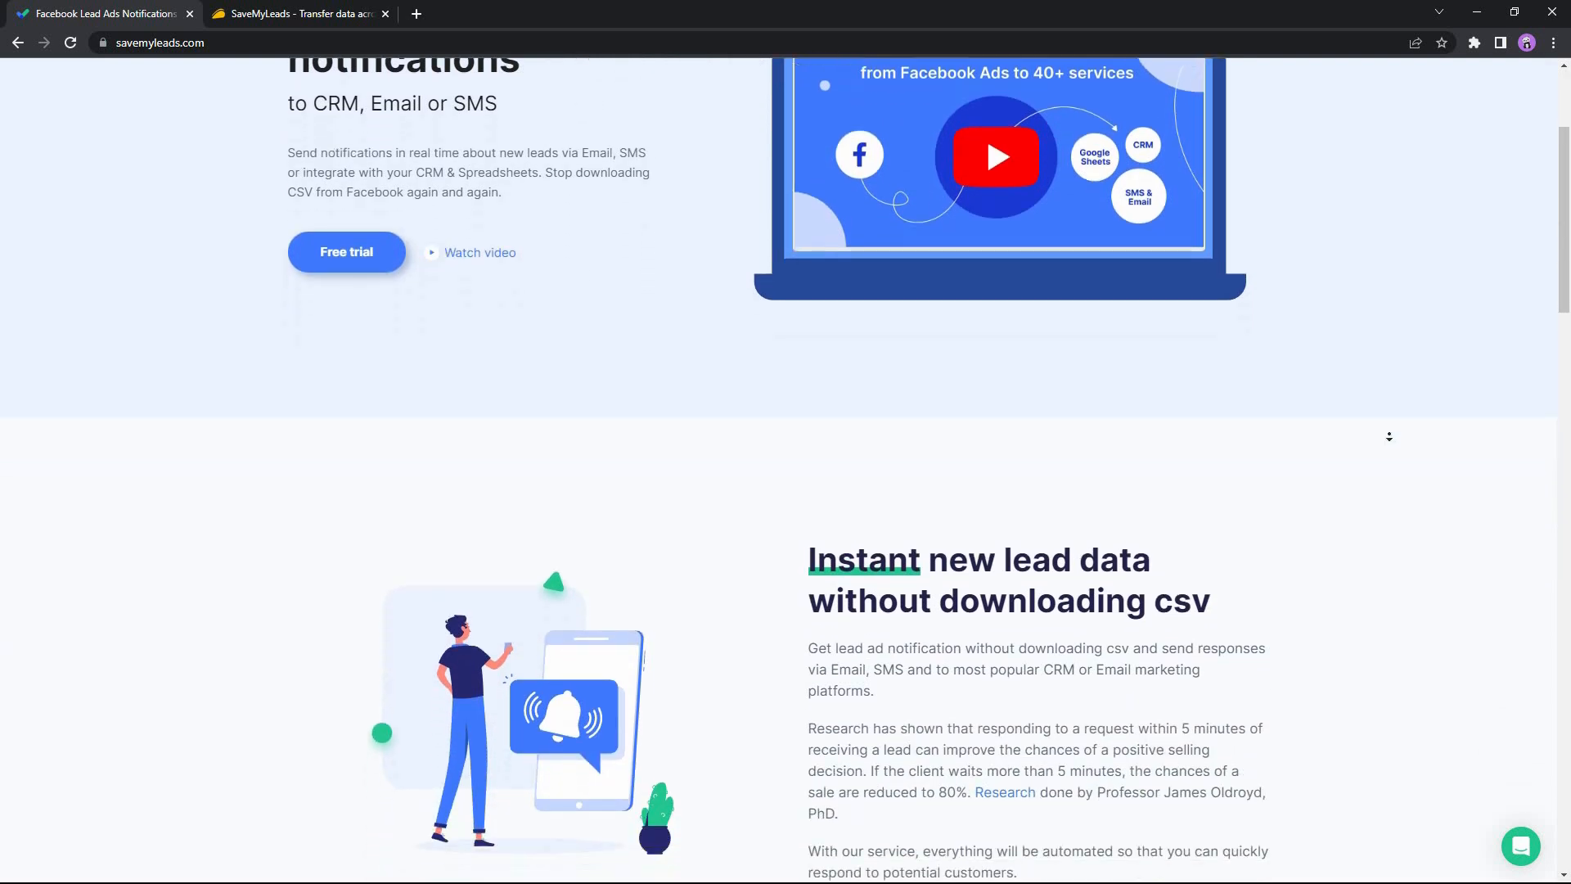
scroll(1389, 437, down, 5)
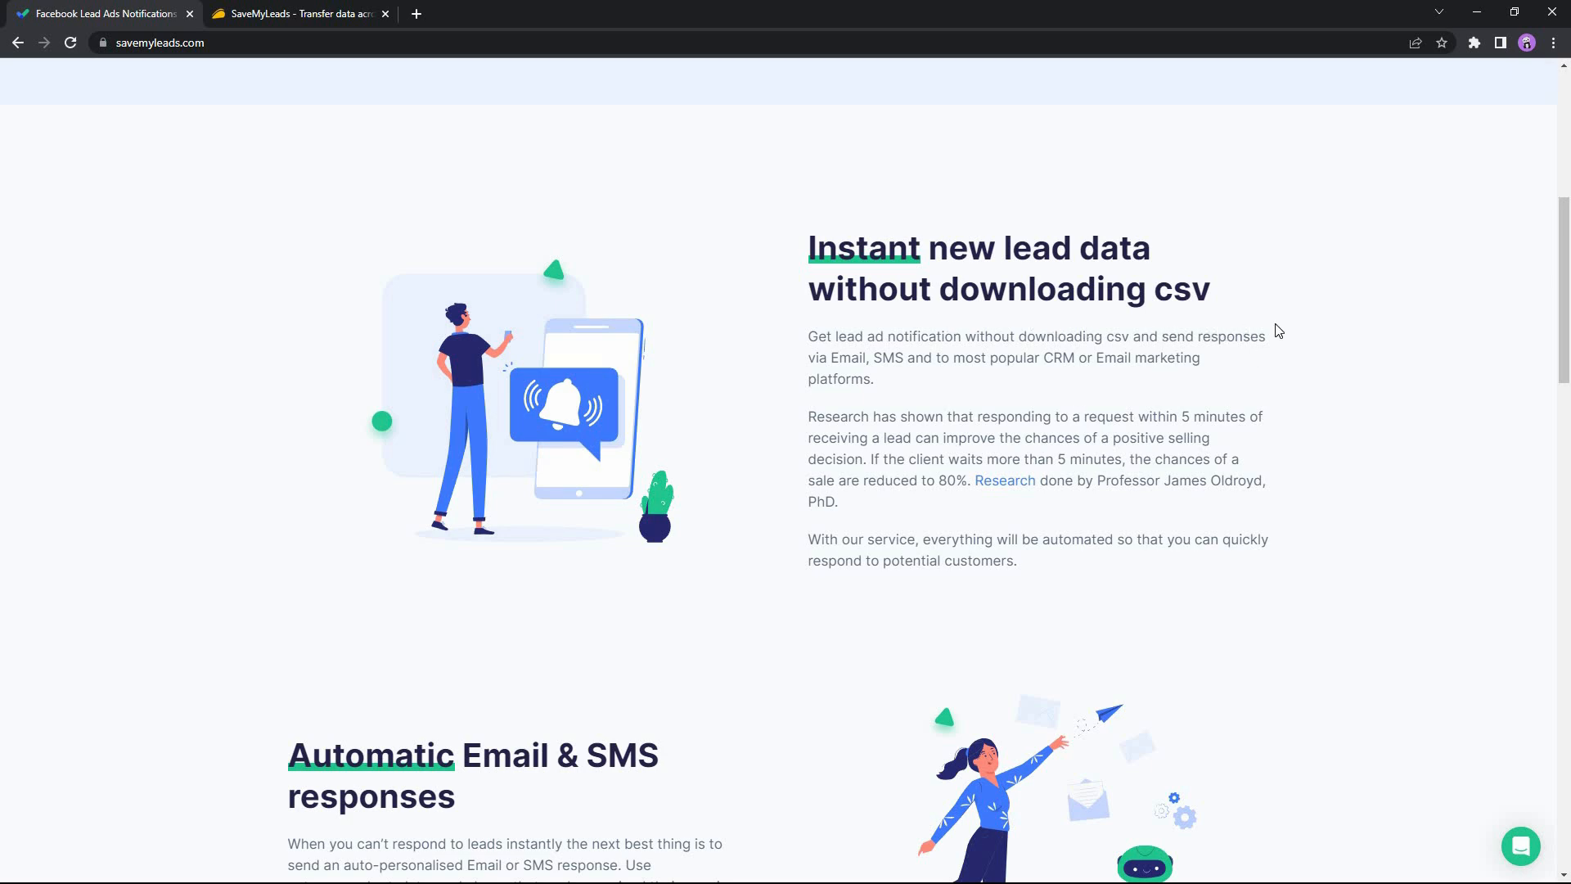
scroll(481, 269, down, 7)
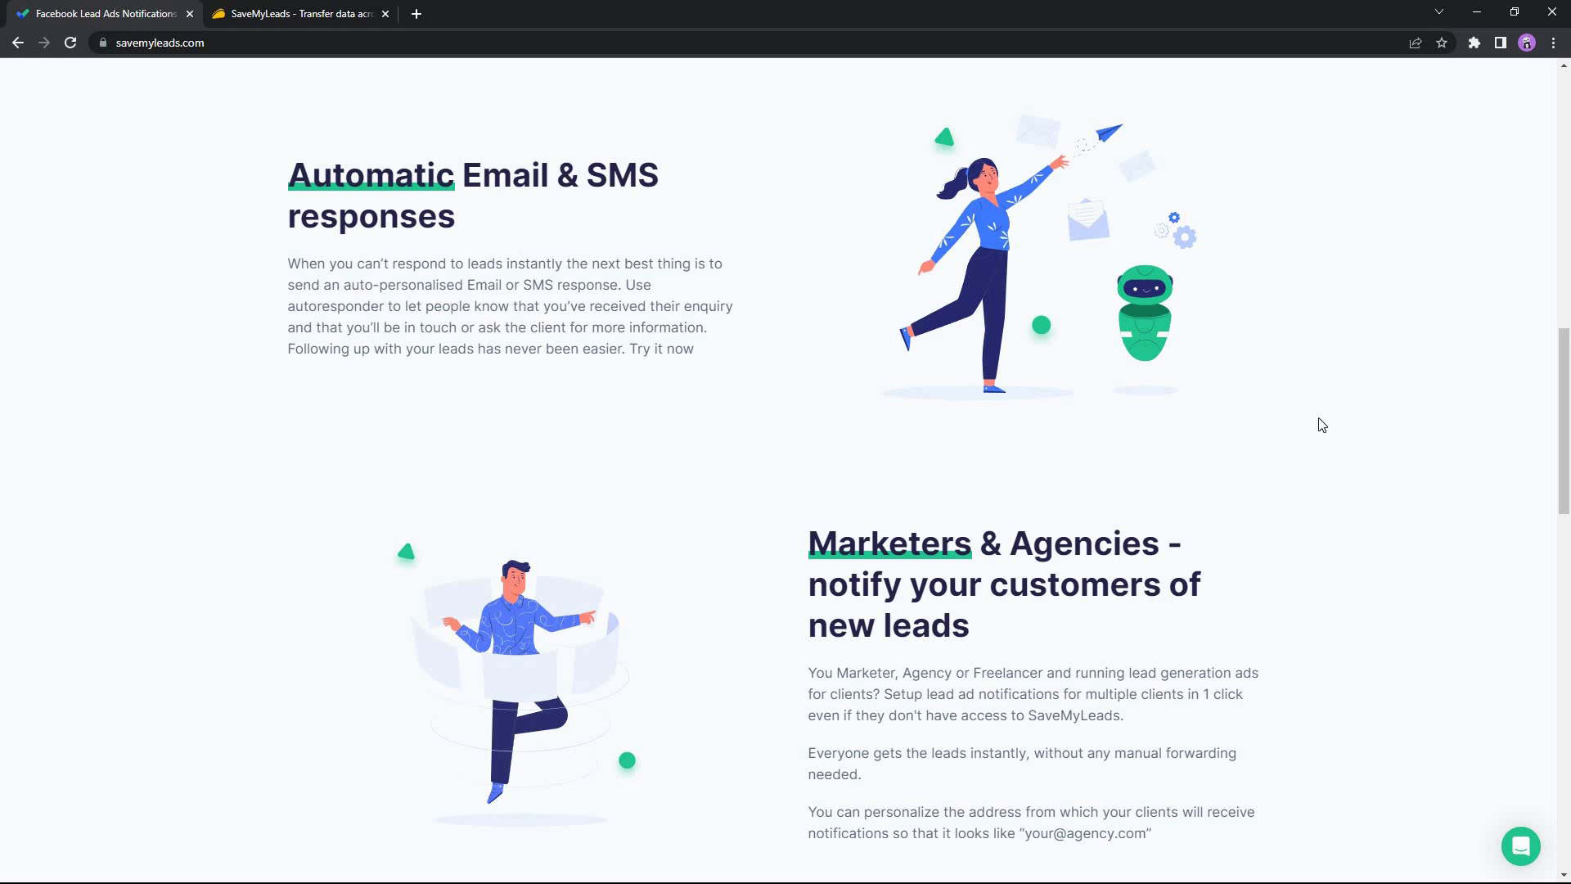
scroll(897, 376, down, 4)
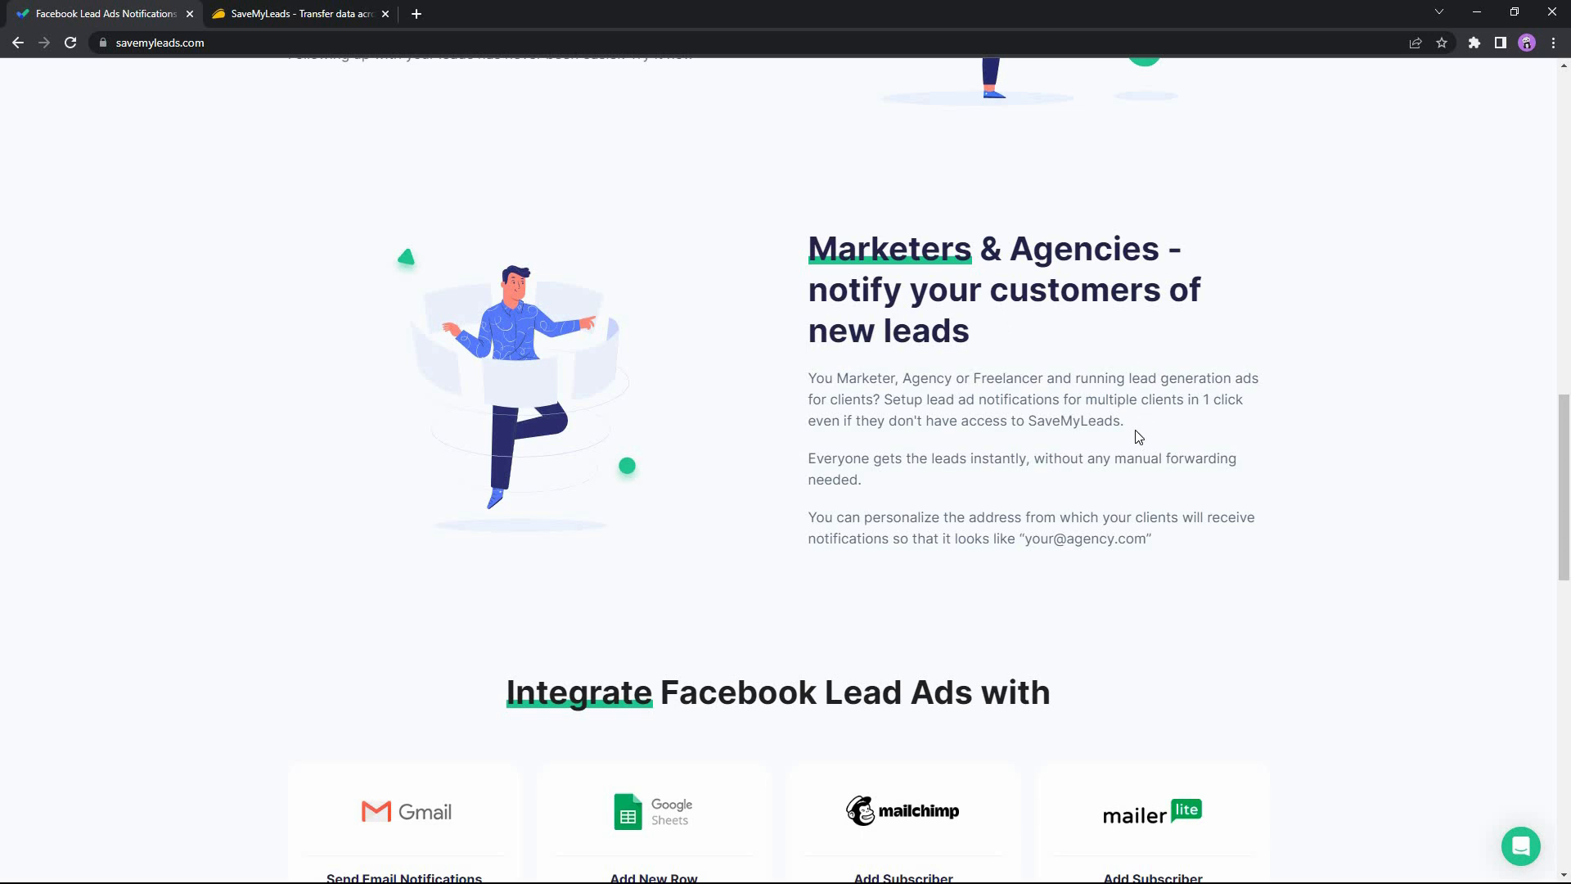
scroll(1291, 522, down, 7)
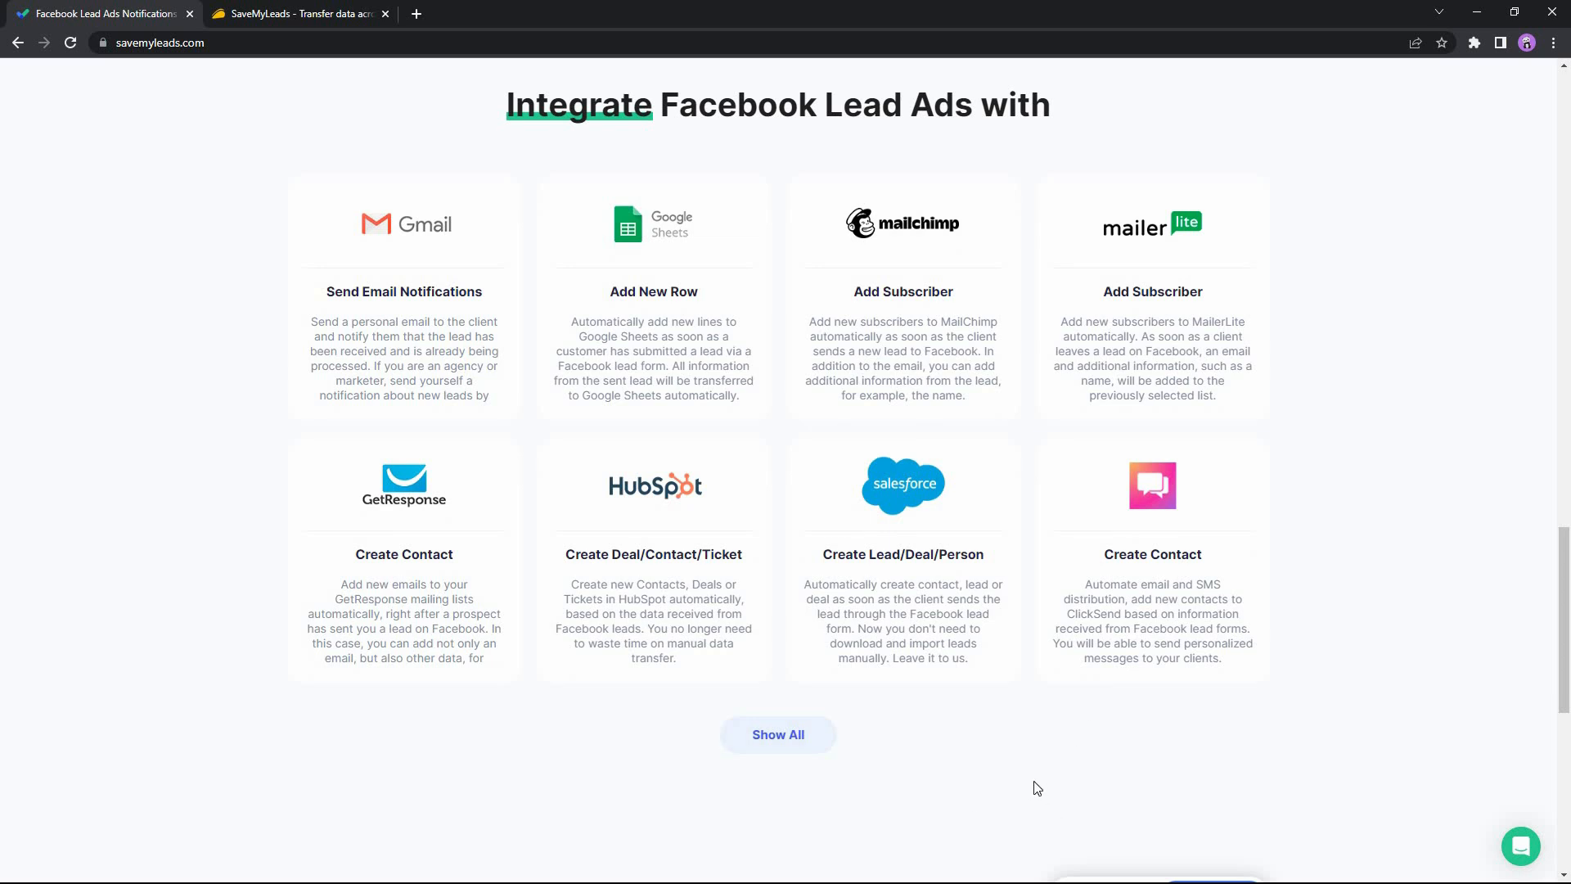
scroll(1401, 667, down, 8)
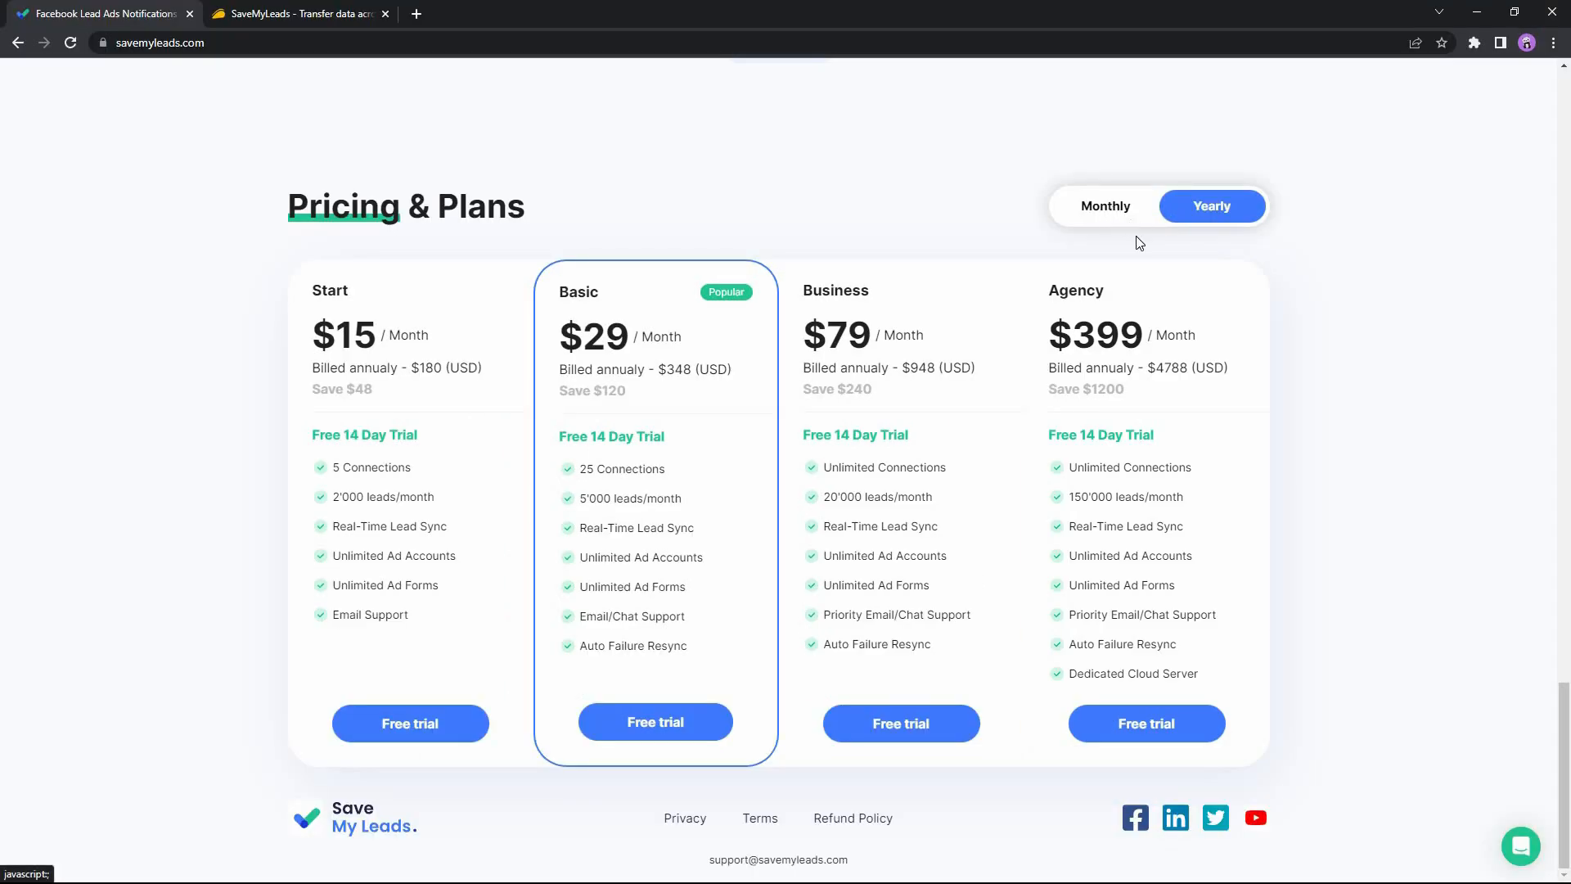
click(1175, 157)
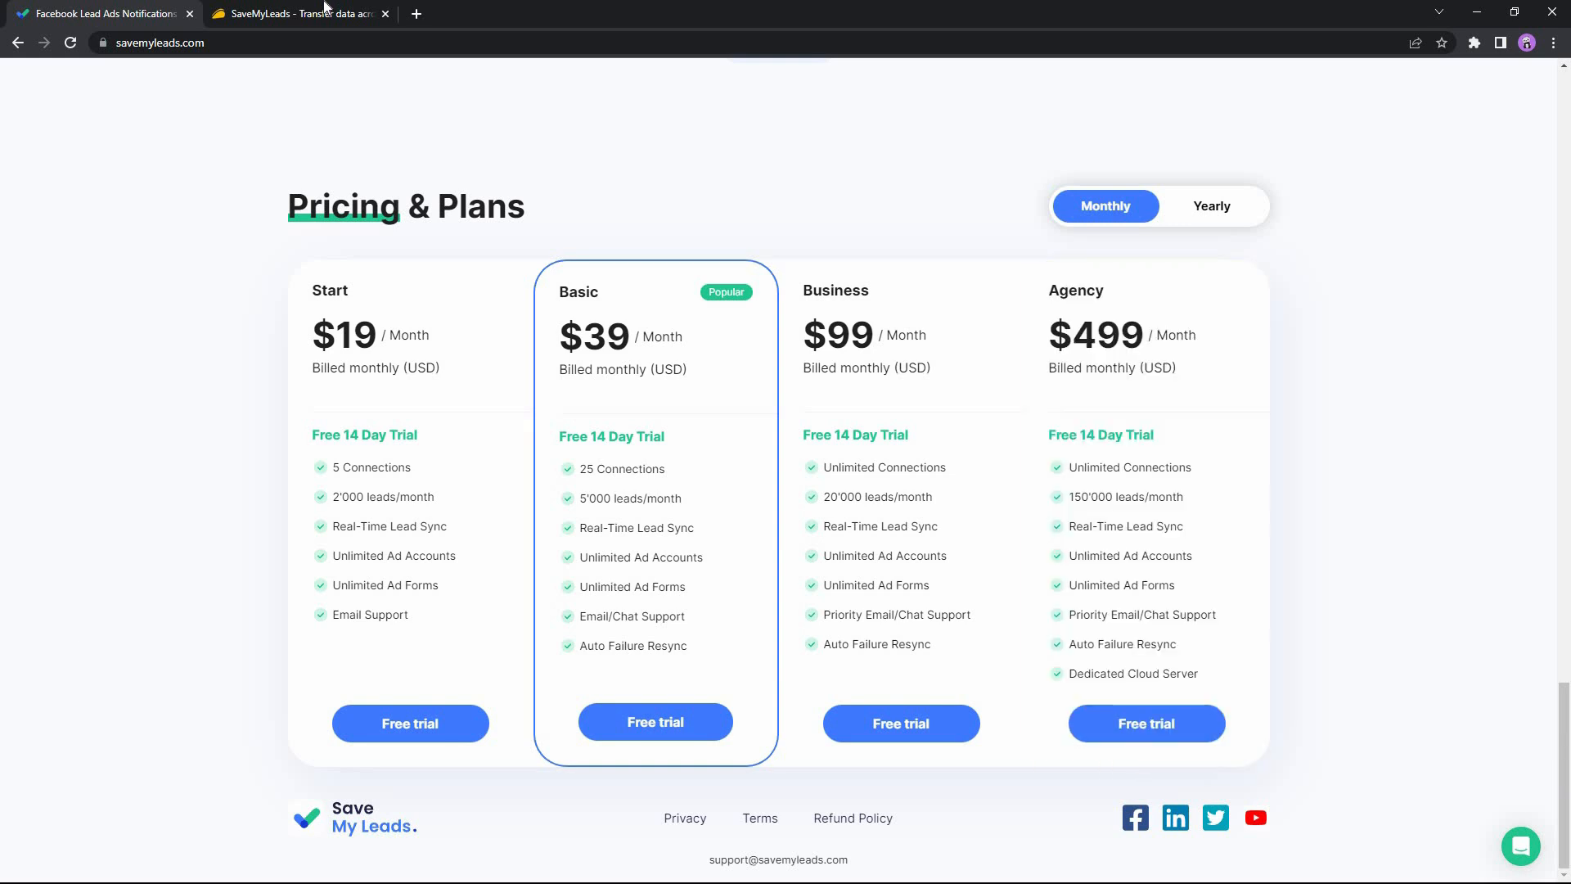
Switch to the AppSumo page for SaveMyLeads and examine its lifetime deal price, overview, and plans and features.
key(ctrl+Tab)
drag(1024, 327, 1120, 333)
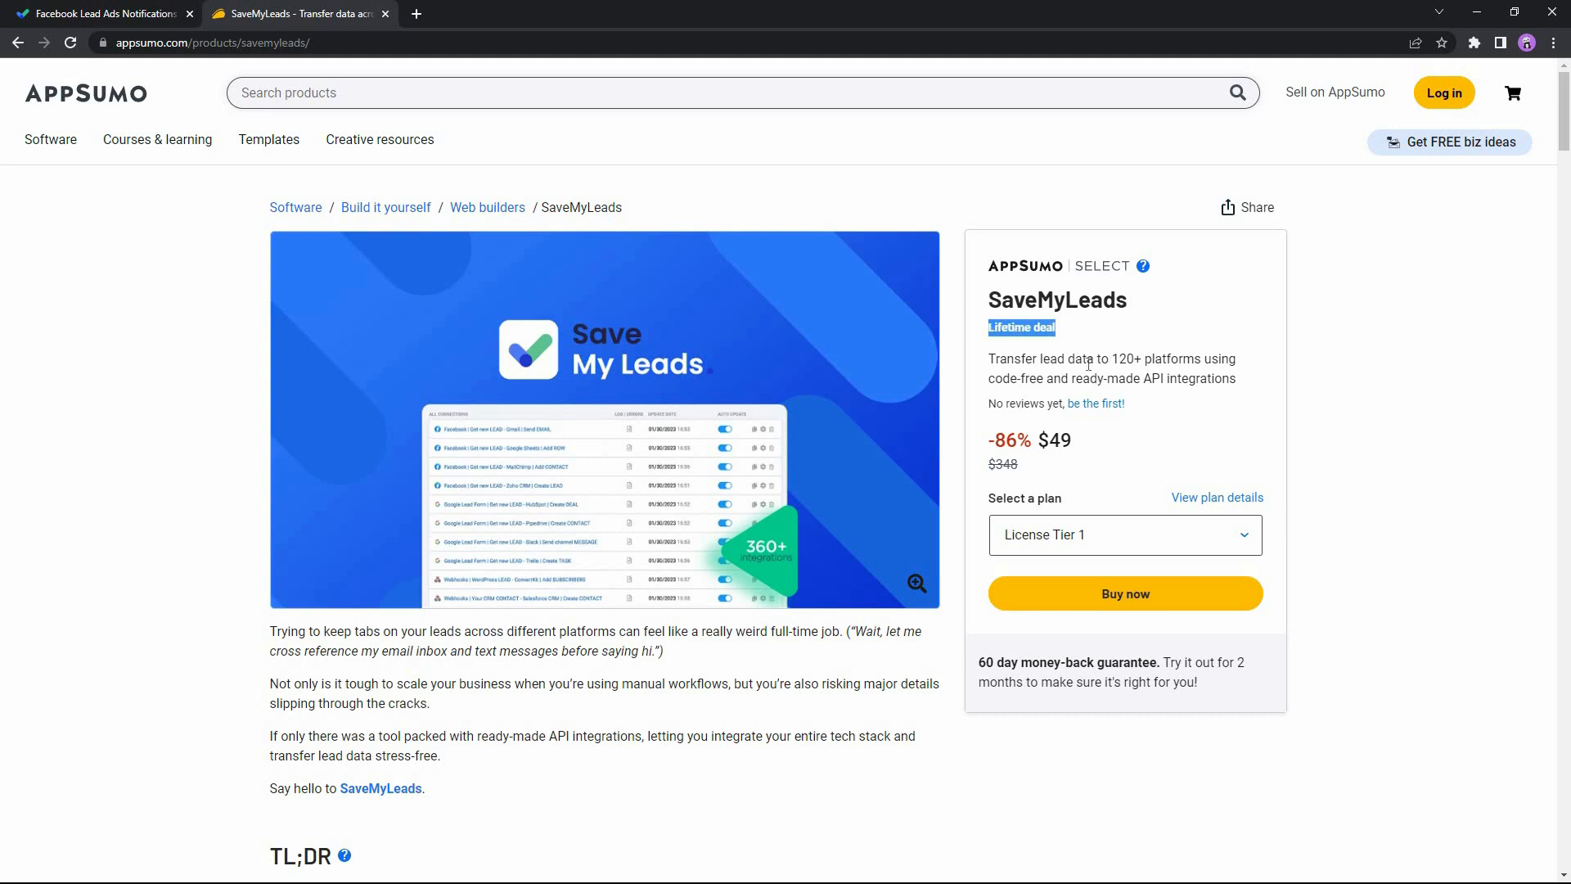
click(1046, 450)
drag(1039, 441, 1071, 442)
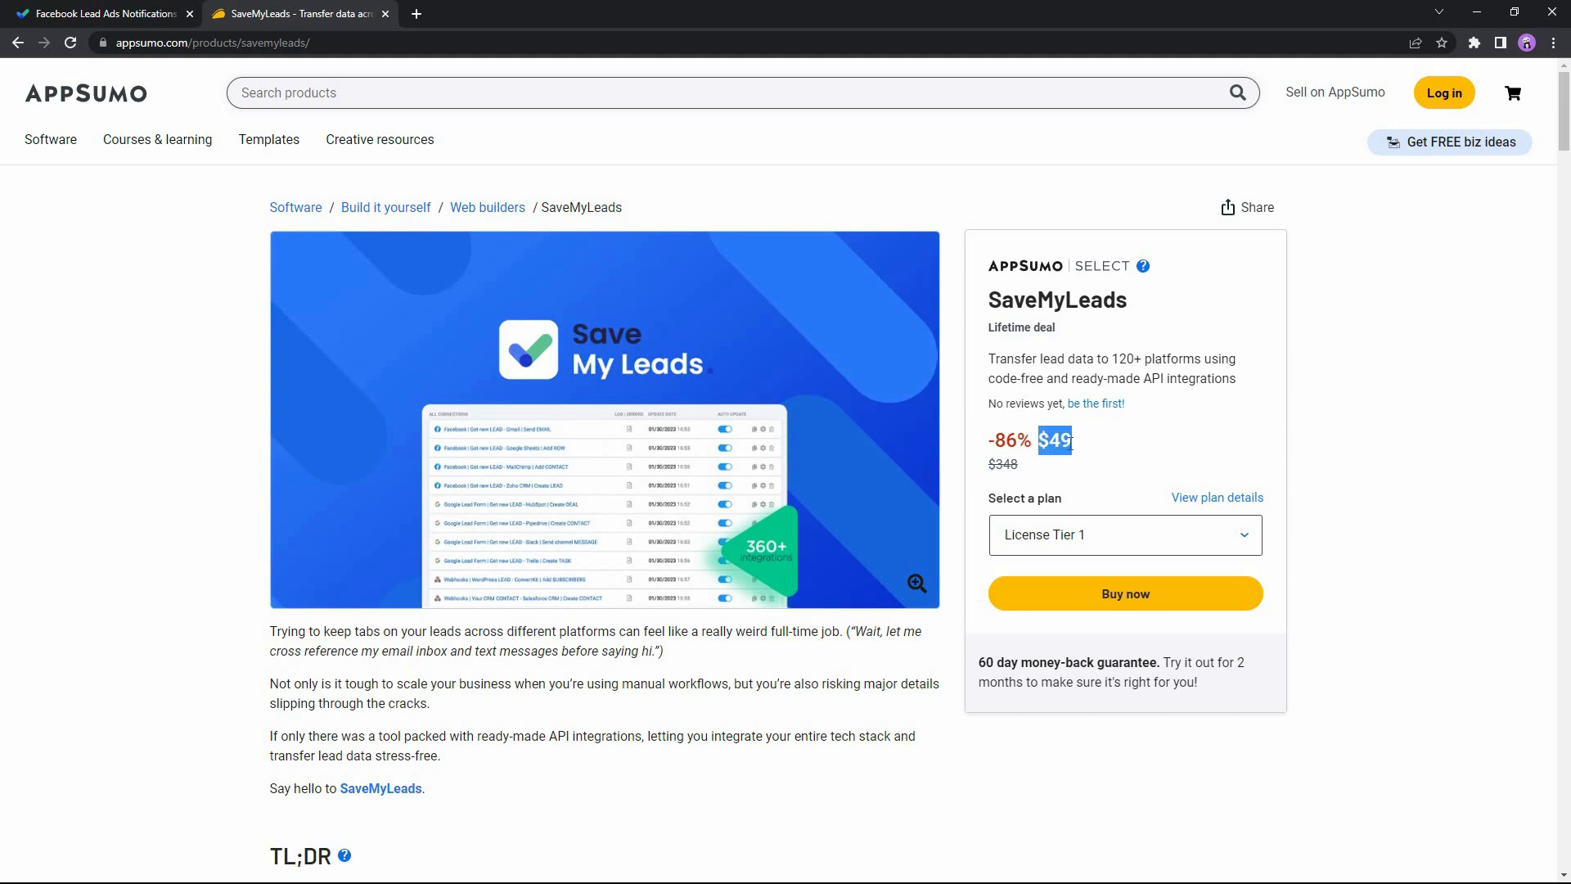
click(1103, 329)
scroll(821, 708, down, 8)
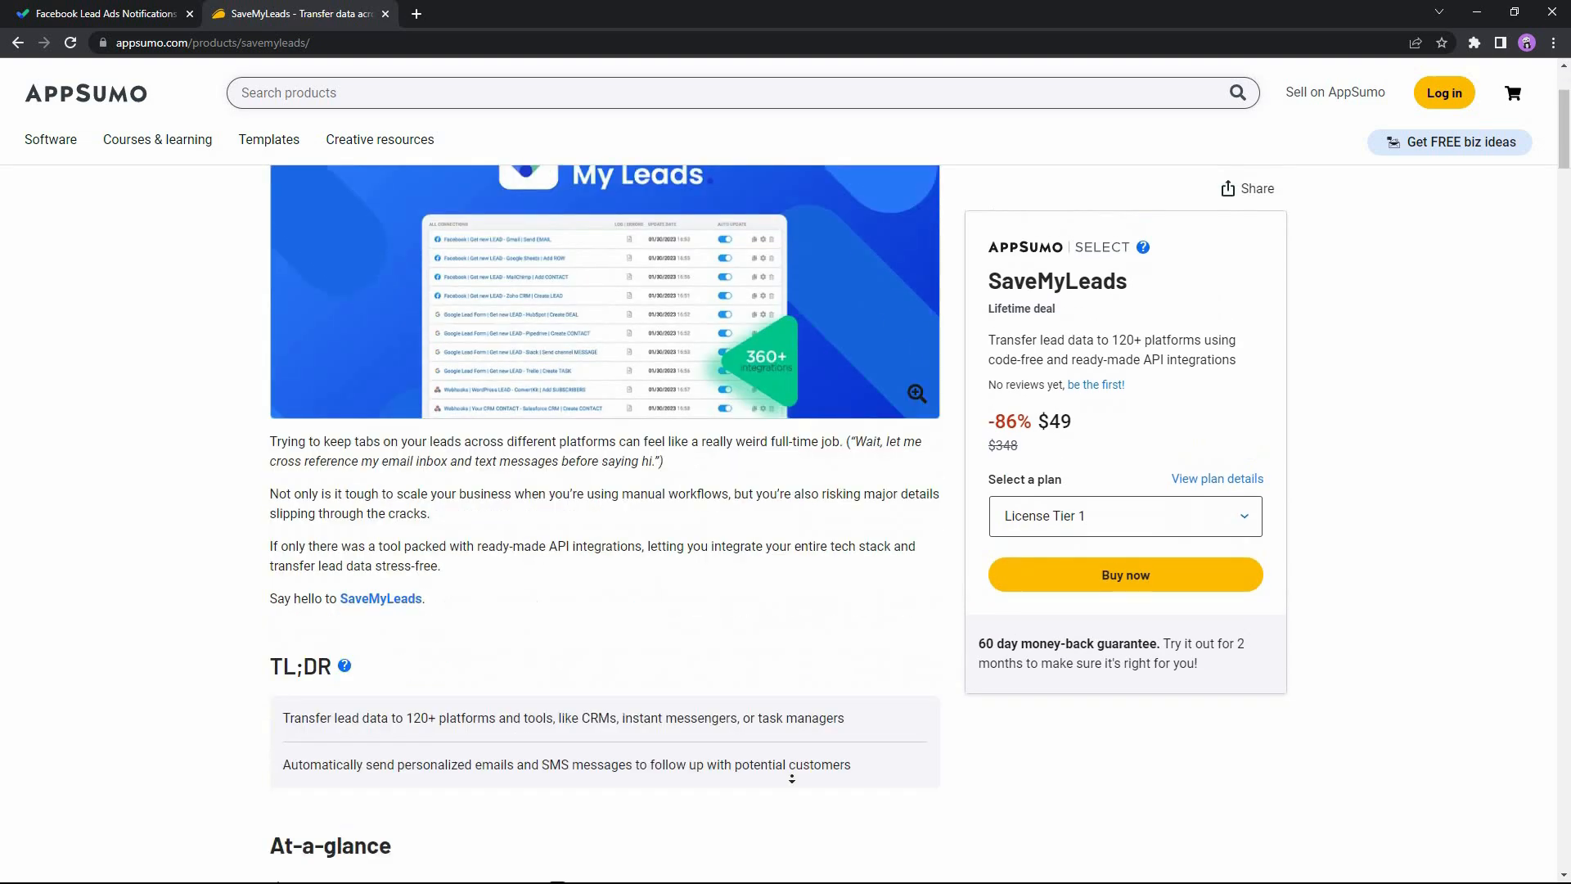
scroll(785, 781, down, 15)
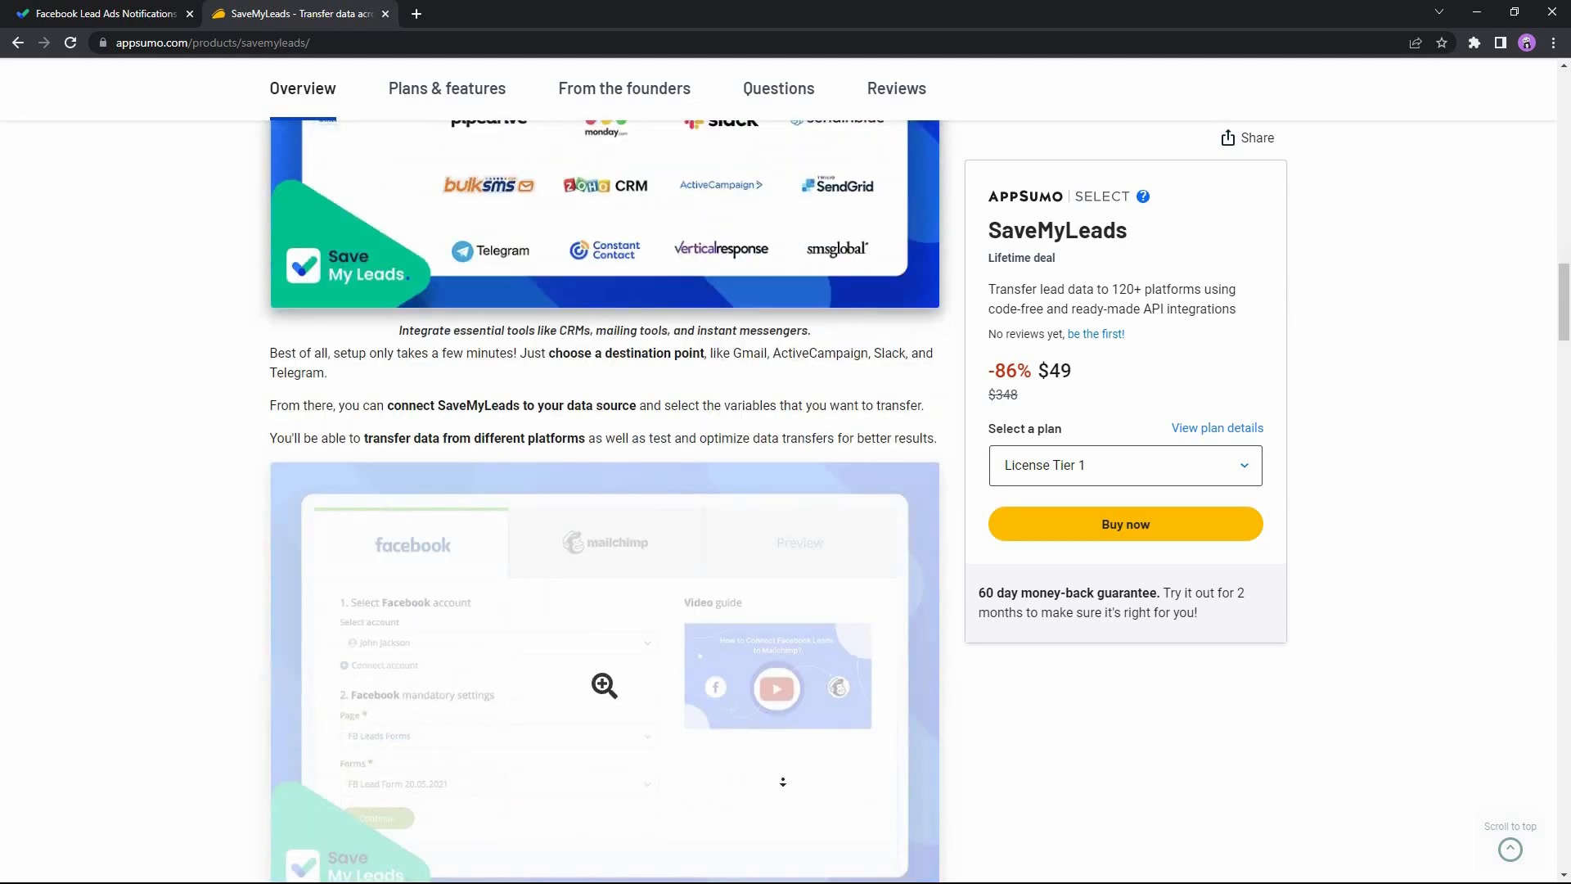
scroll(779, 782, down, 15)
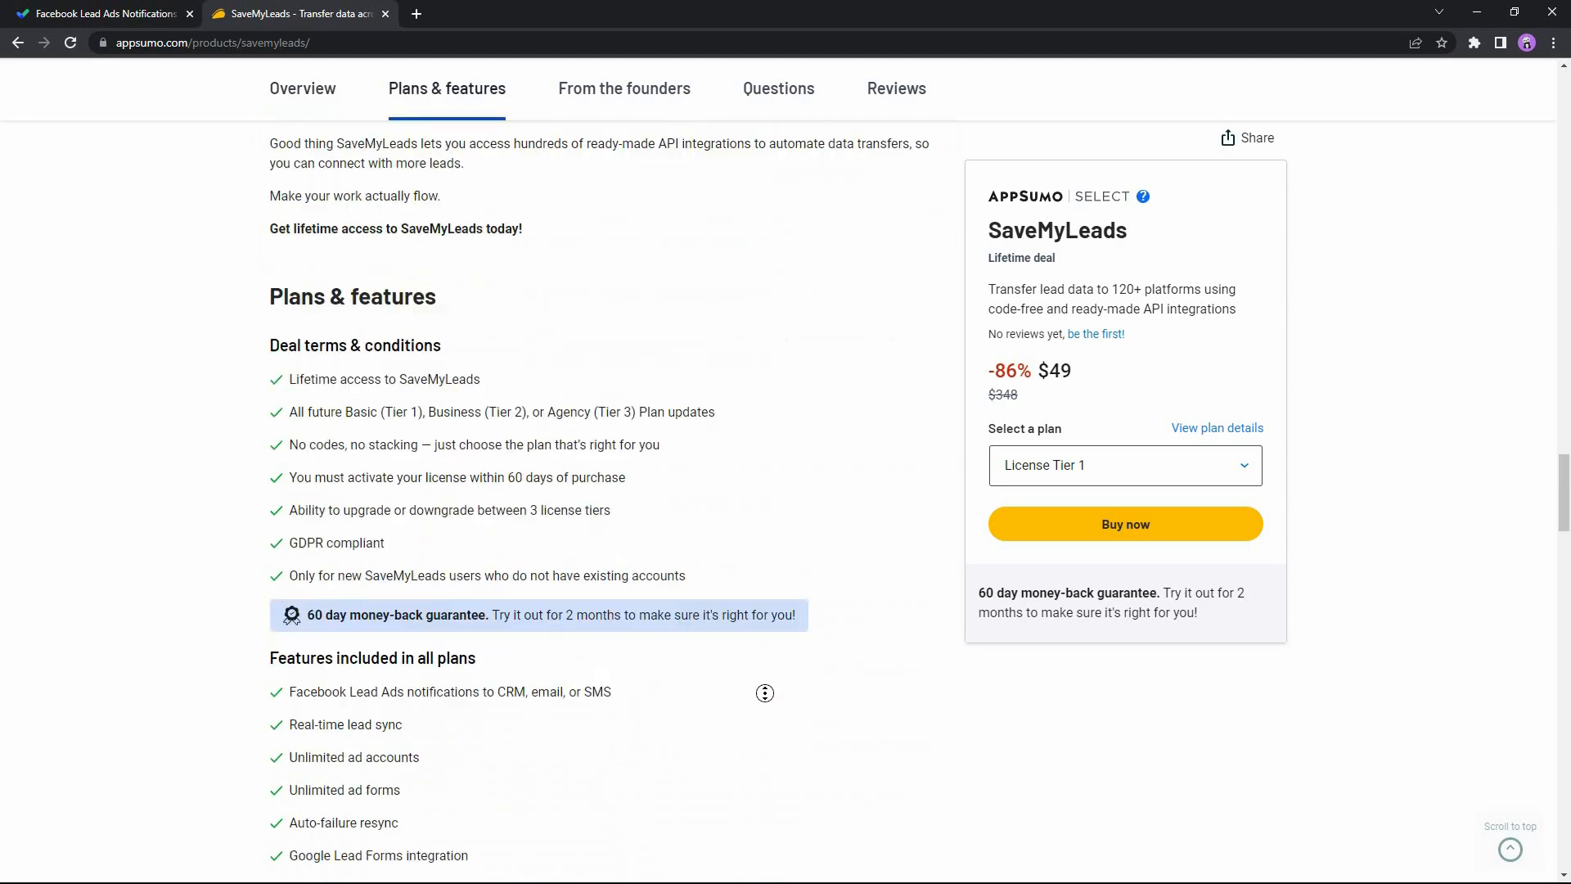
scroll(761, 688, up, 1)
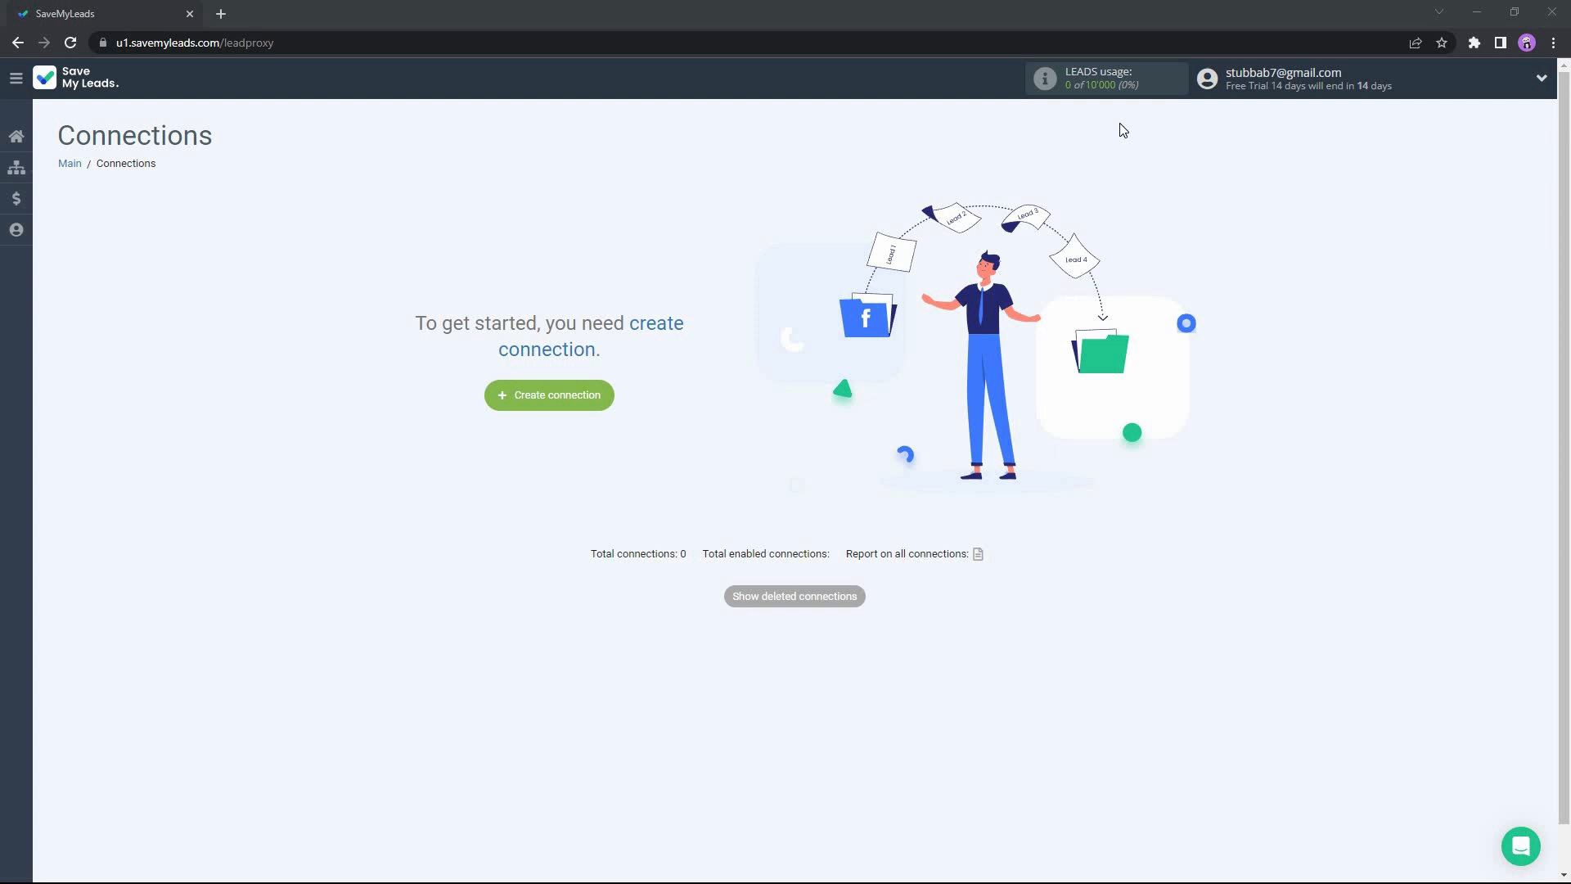
Open the Accounts page and look through the list of systems available to connect.
click(1079, 110)
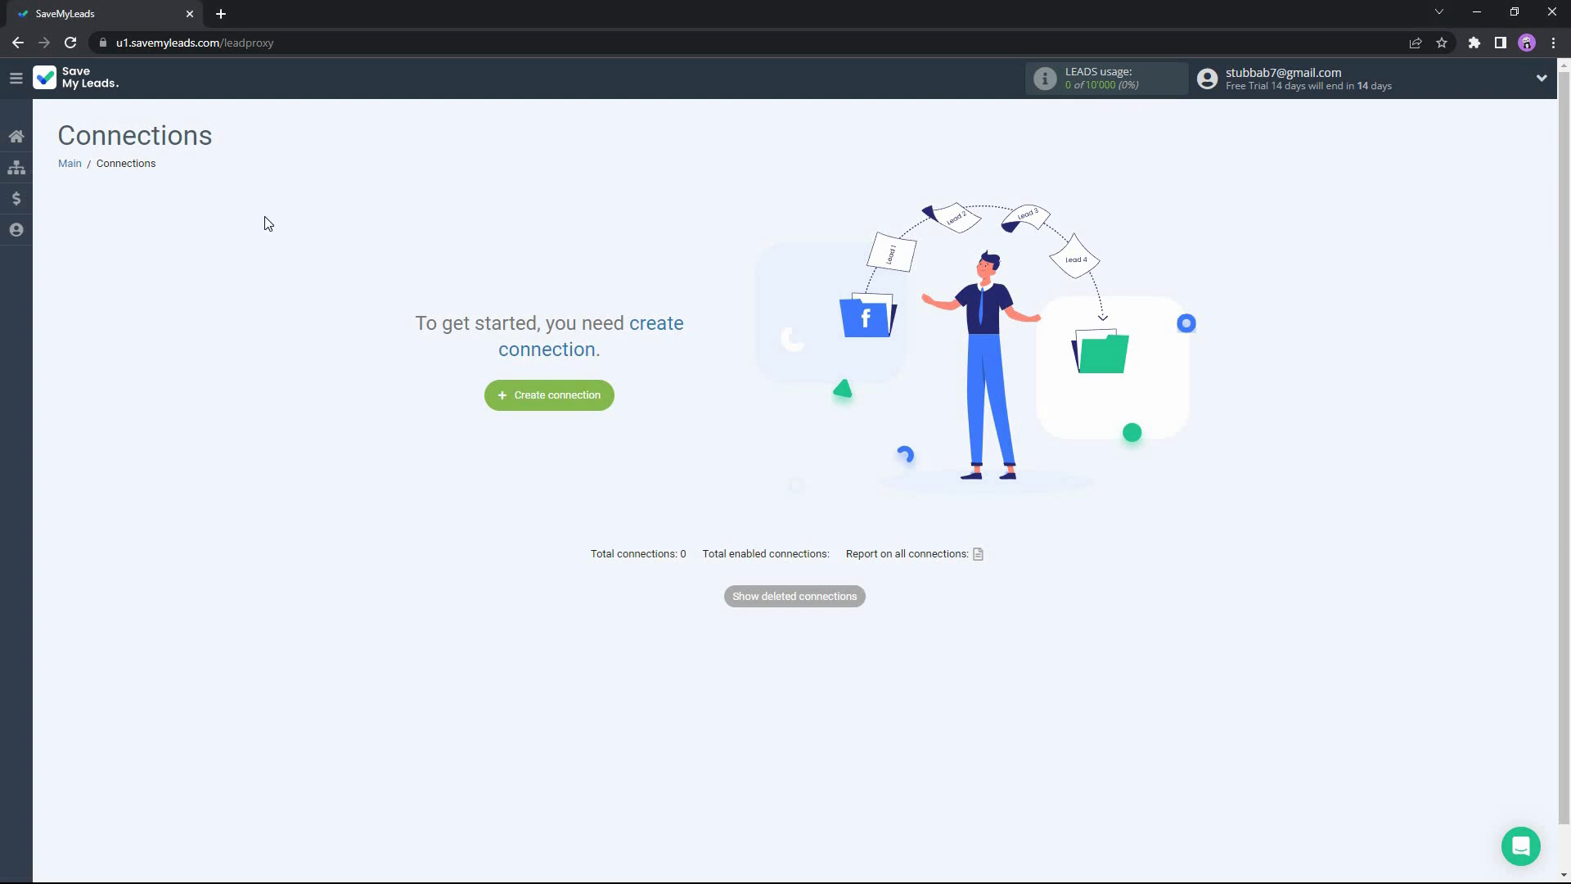
mouse_move(116, 845)
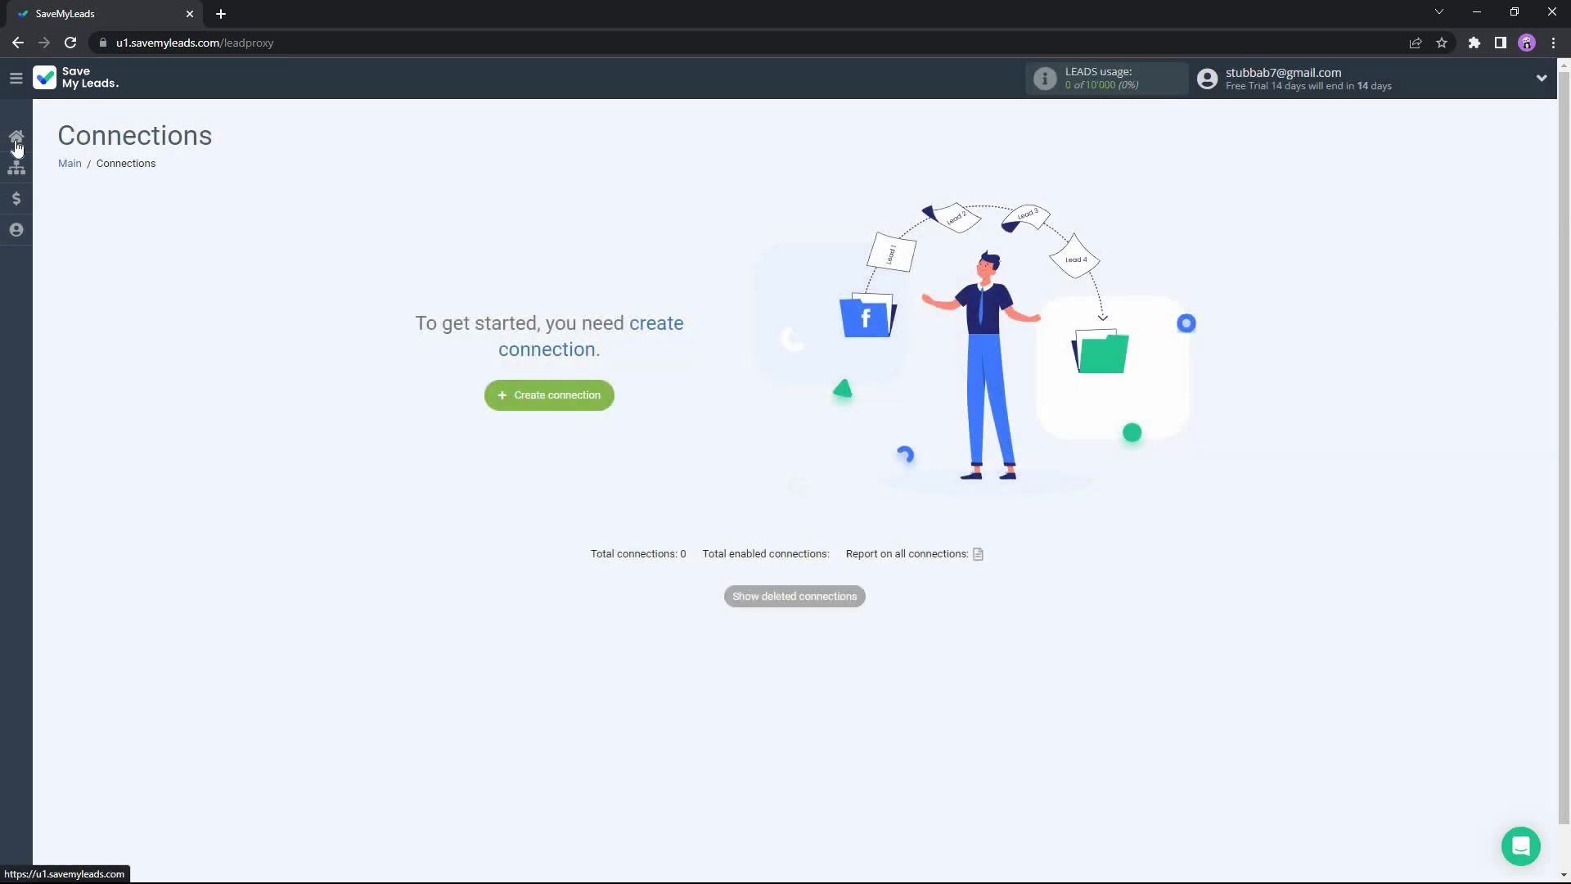
click(26, 178)
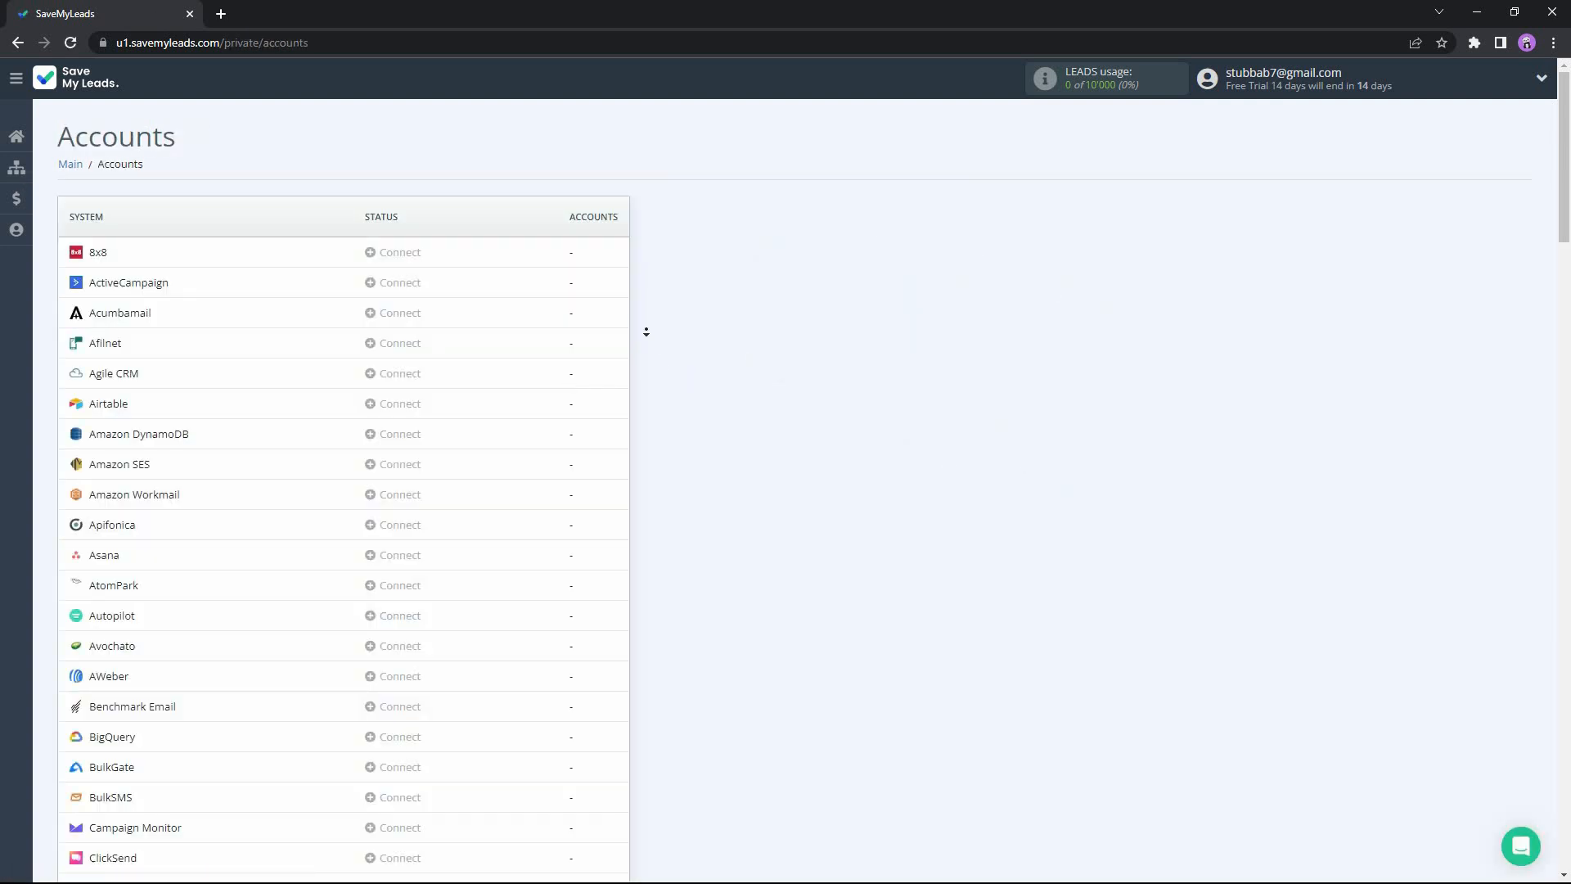
scroll(646, 328, down, 3)
scroll(658, 374, down, 20)
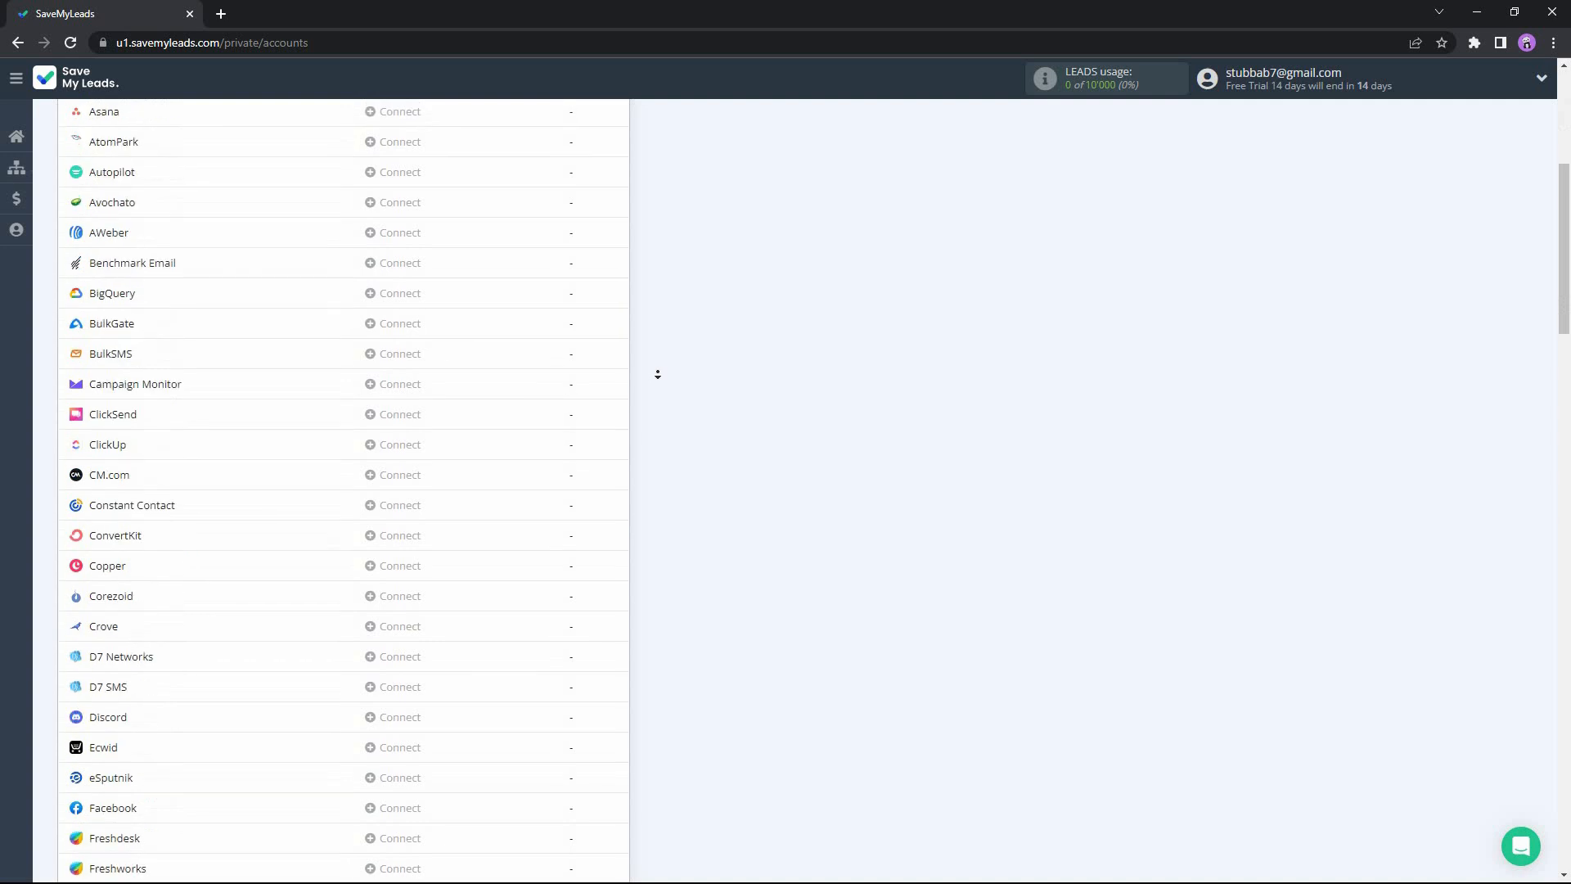
scroll(671, 344, down, 10)
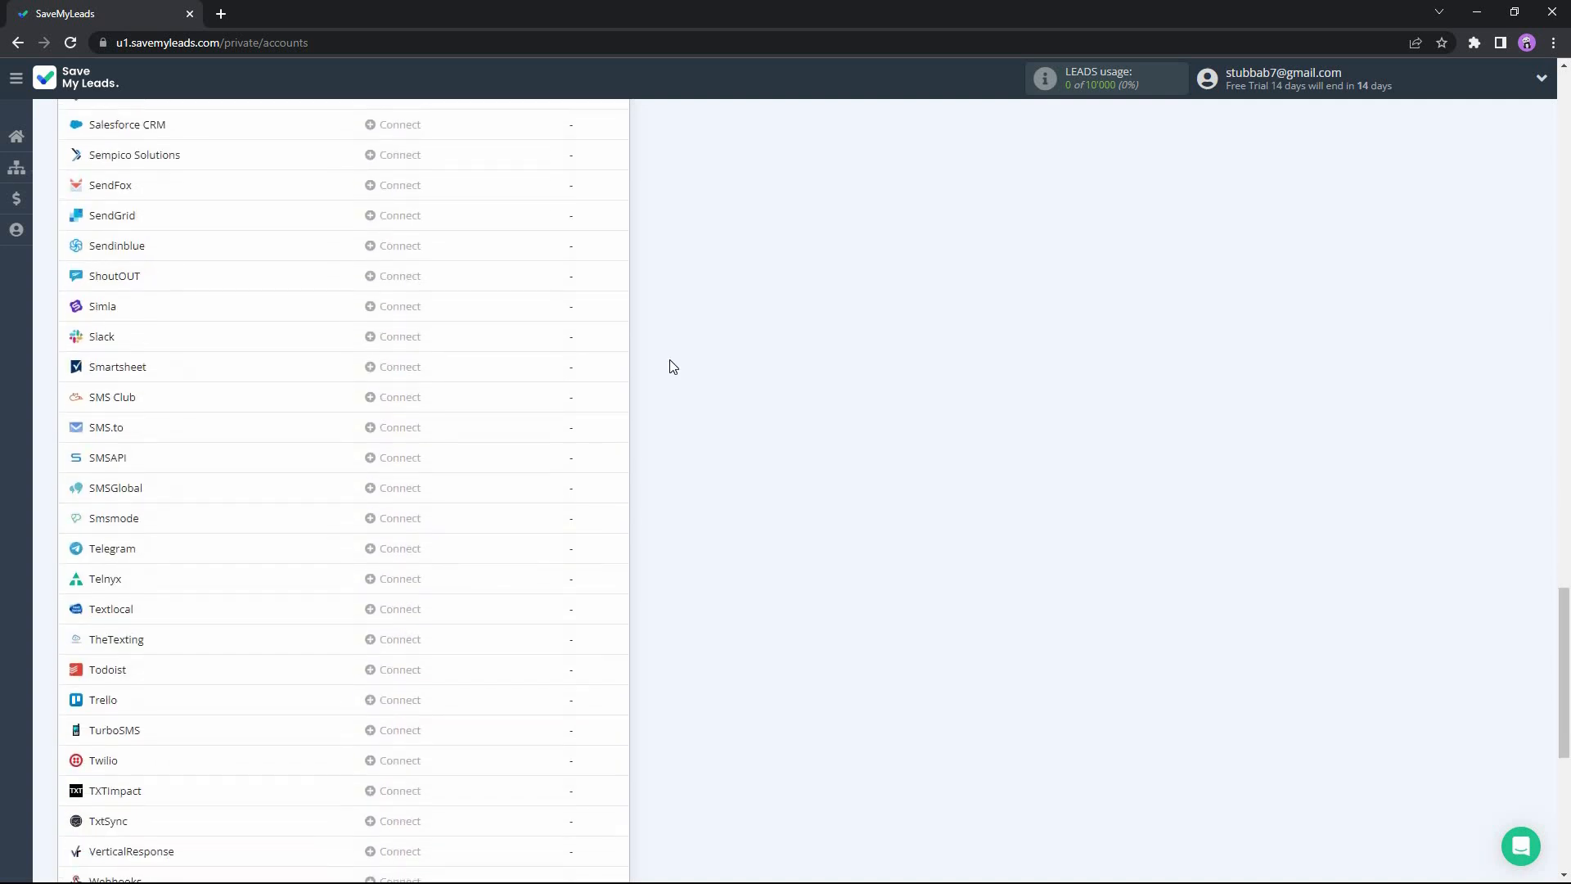
Open the account profile and examine its general settings and email notification settings.
mouse_move(21, 209)
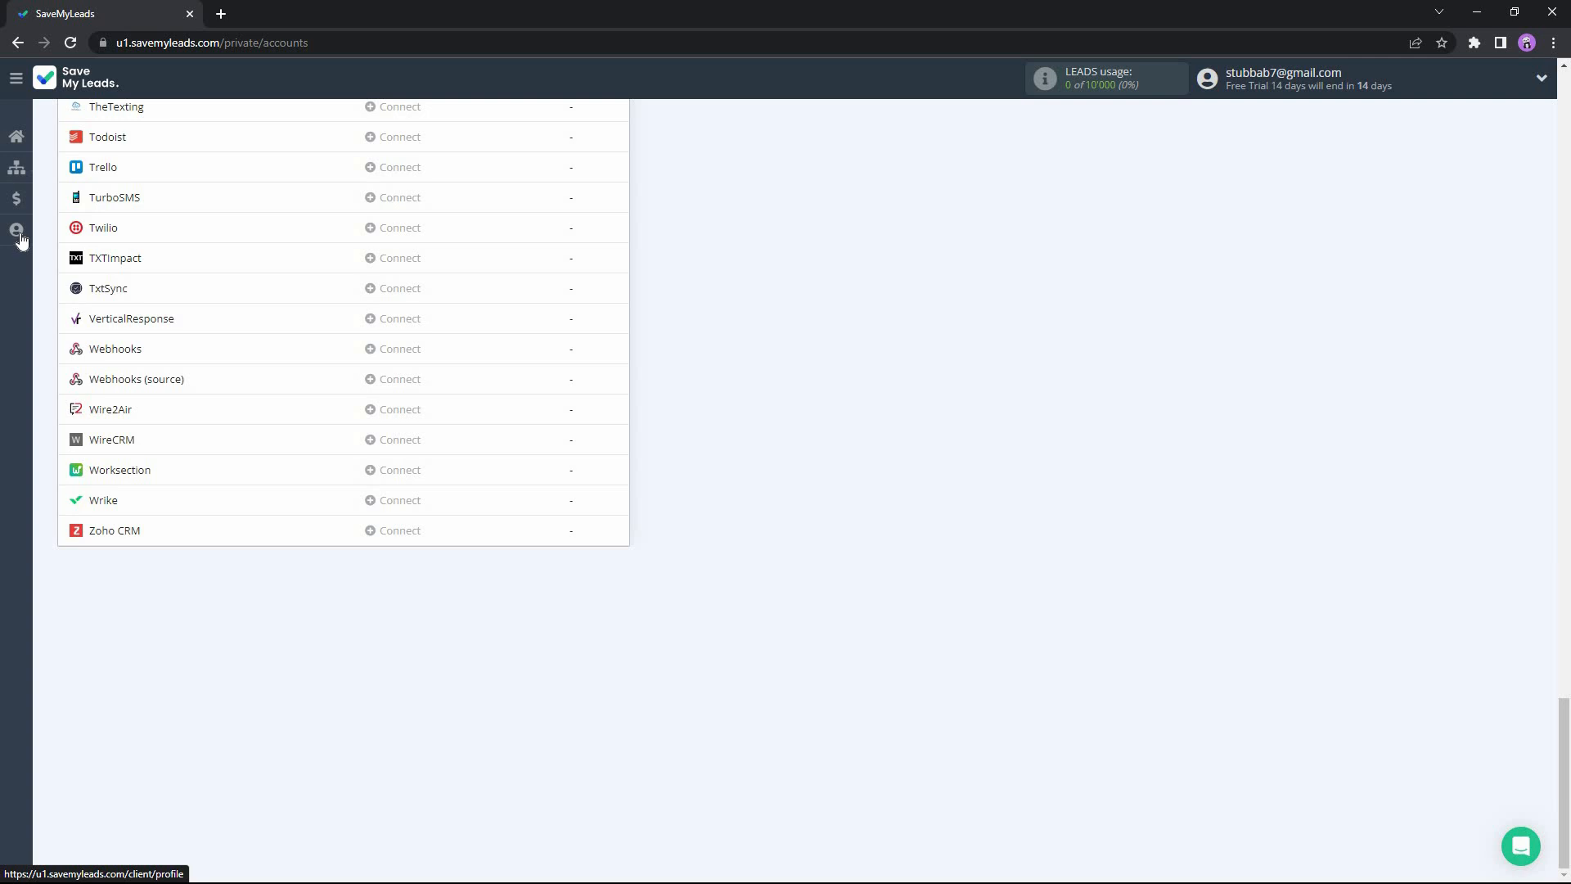
click(21, 237)
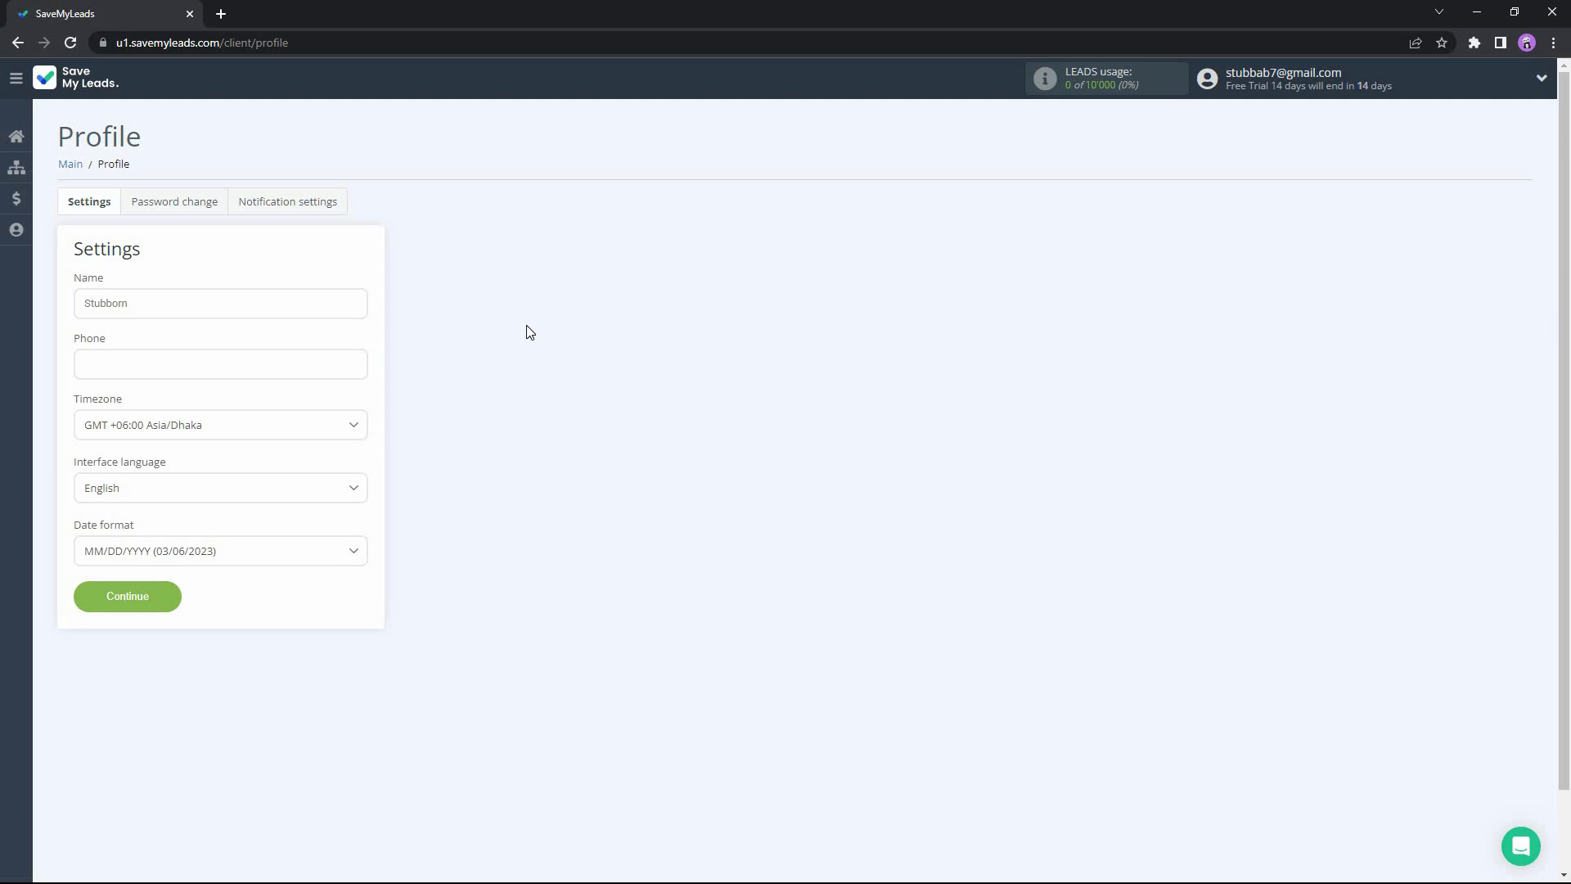
click(288, 202)
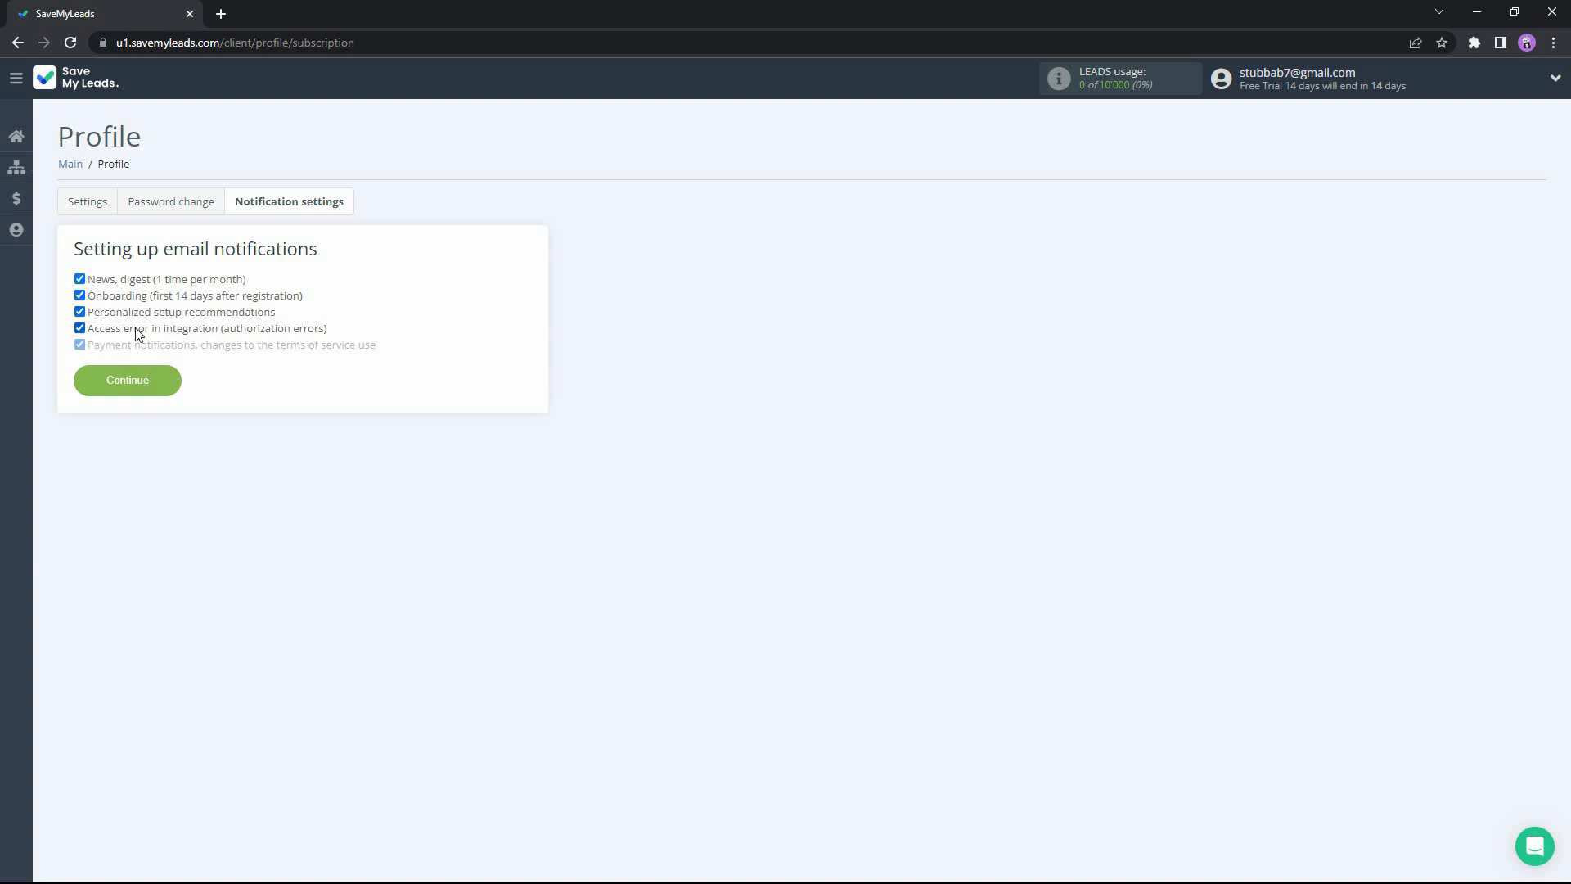
Create a connection from Google Lead Form using the New Leads to Google Sheets integration.
click(20, 144)
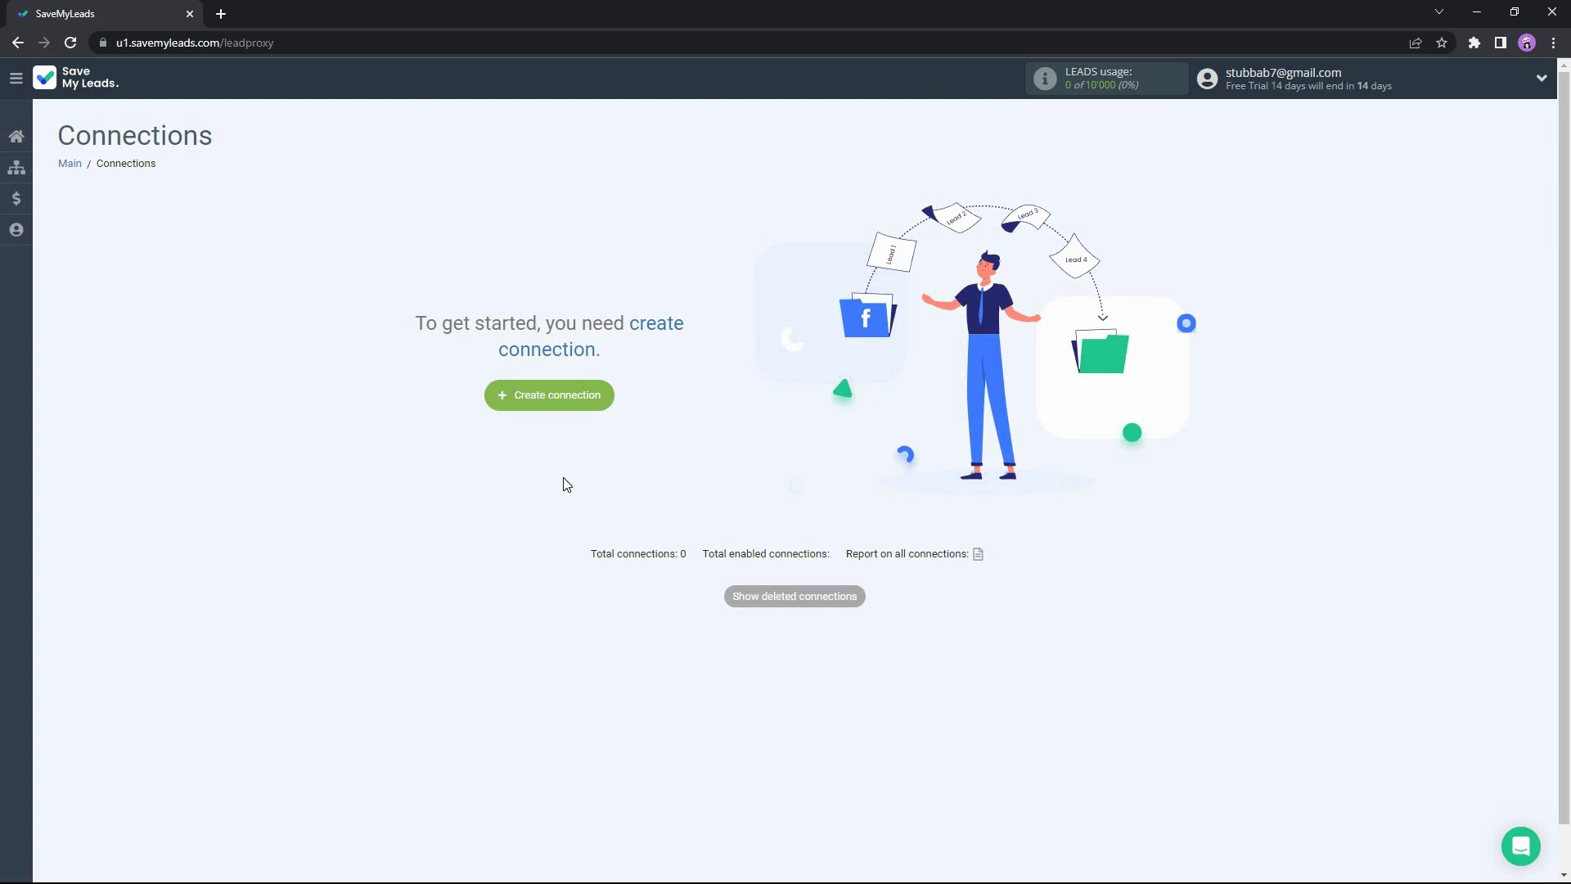
click(540, 405)
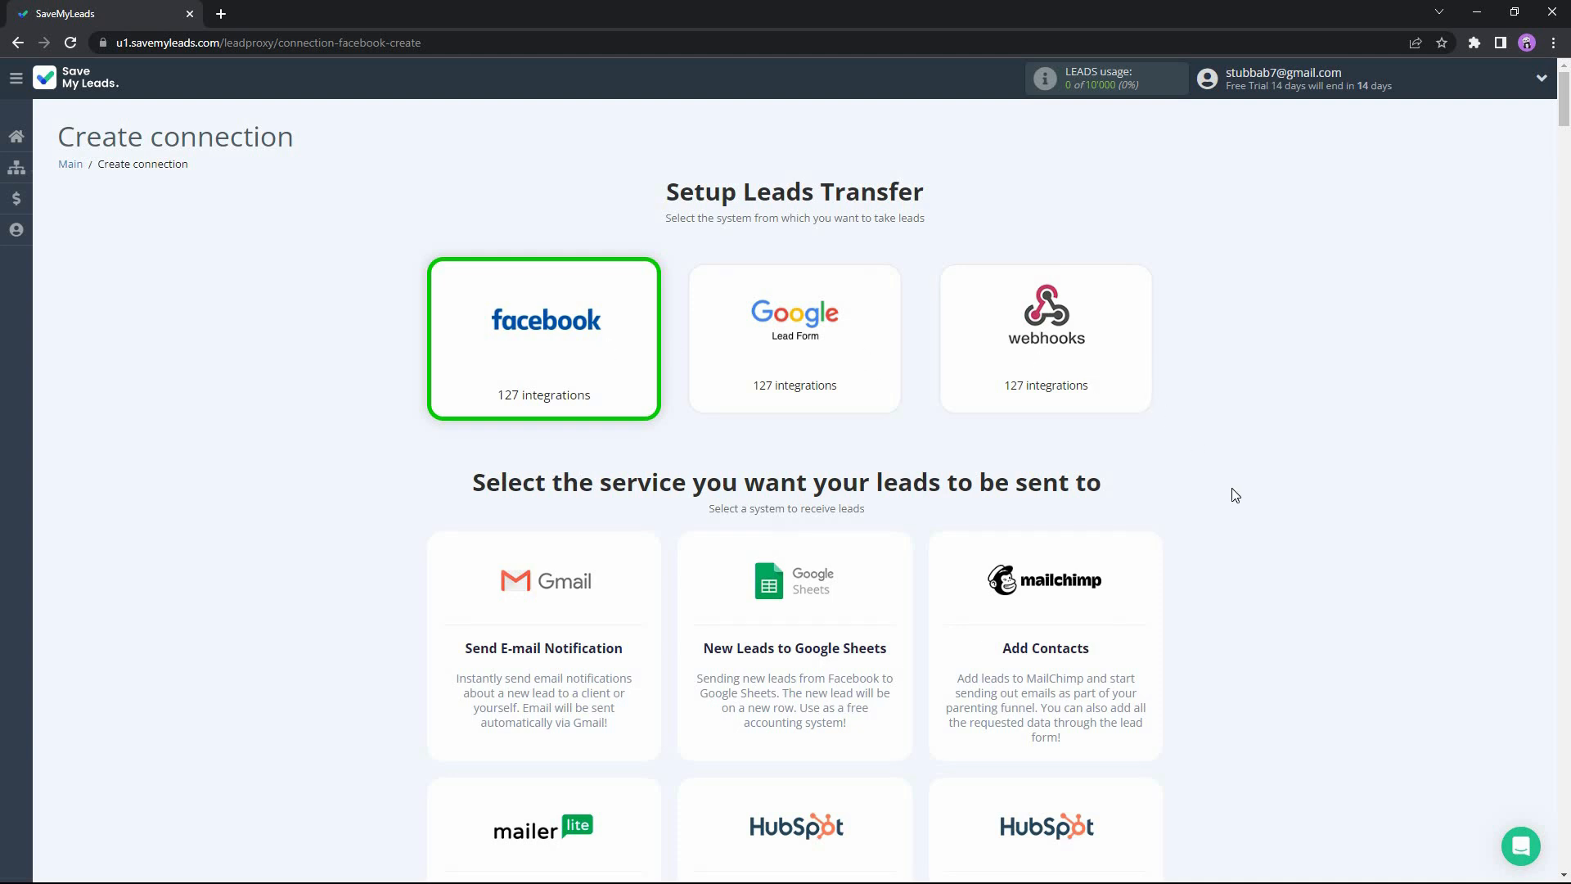
middle_click(1264, 491)
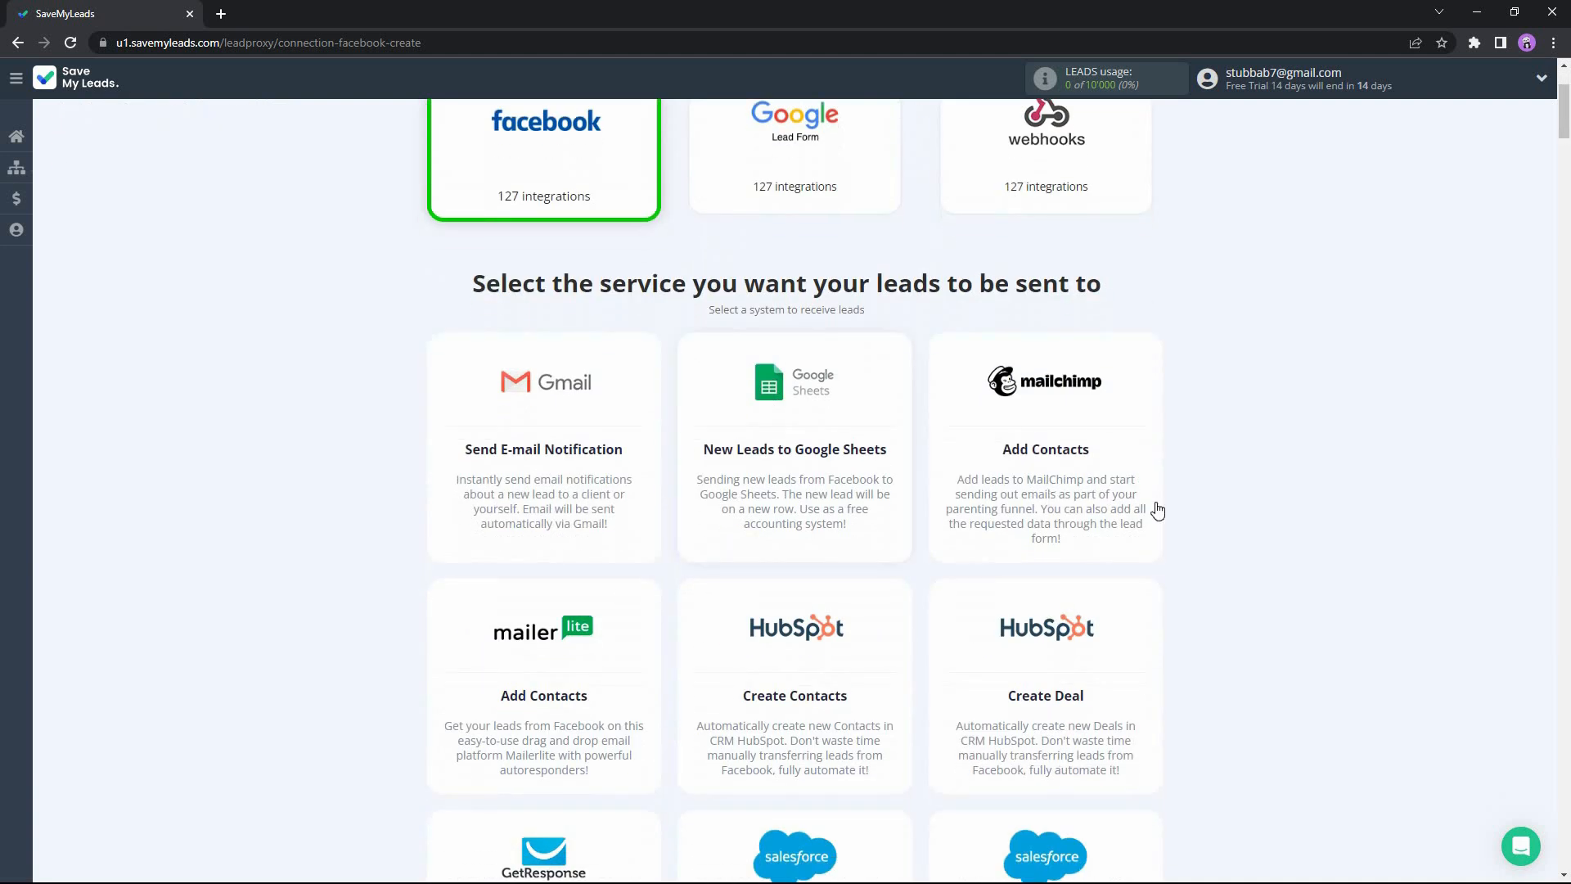
middle_click(1197, 480)
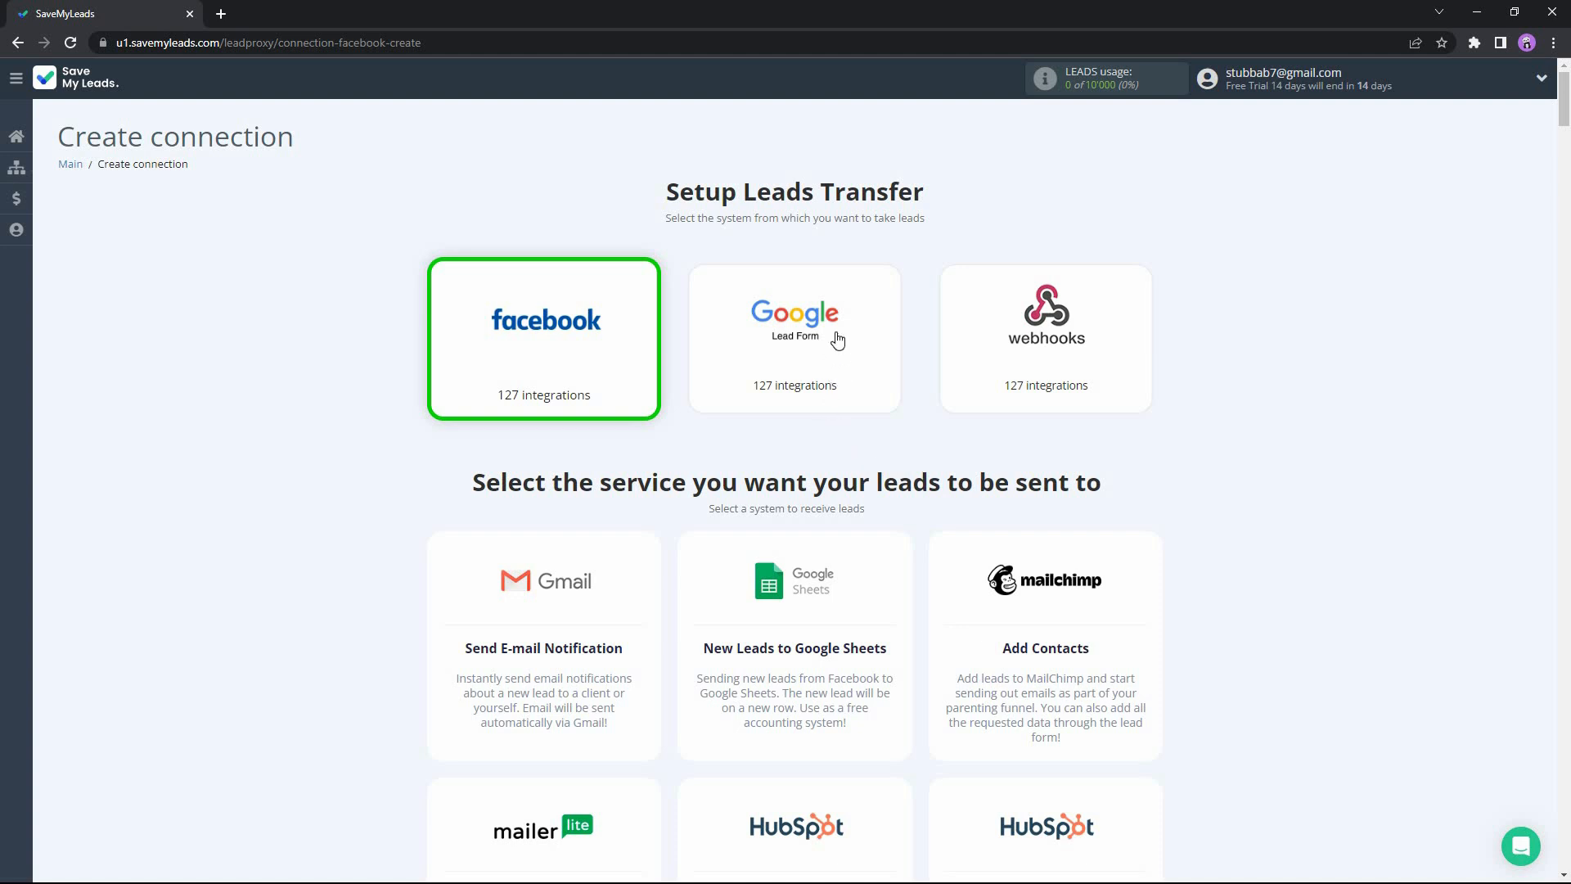
click(838, 340)
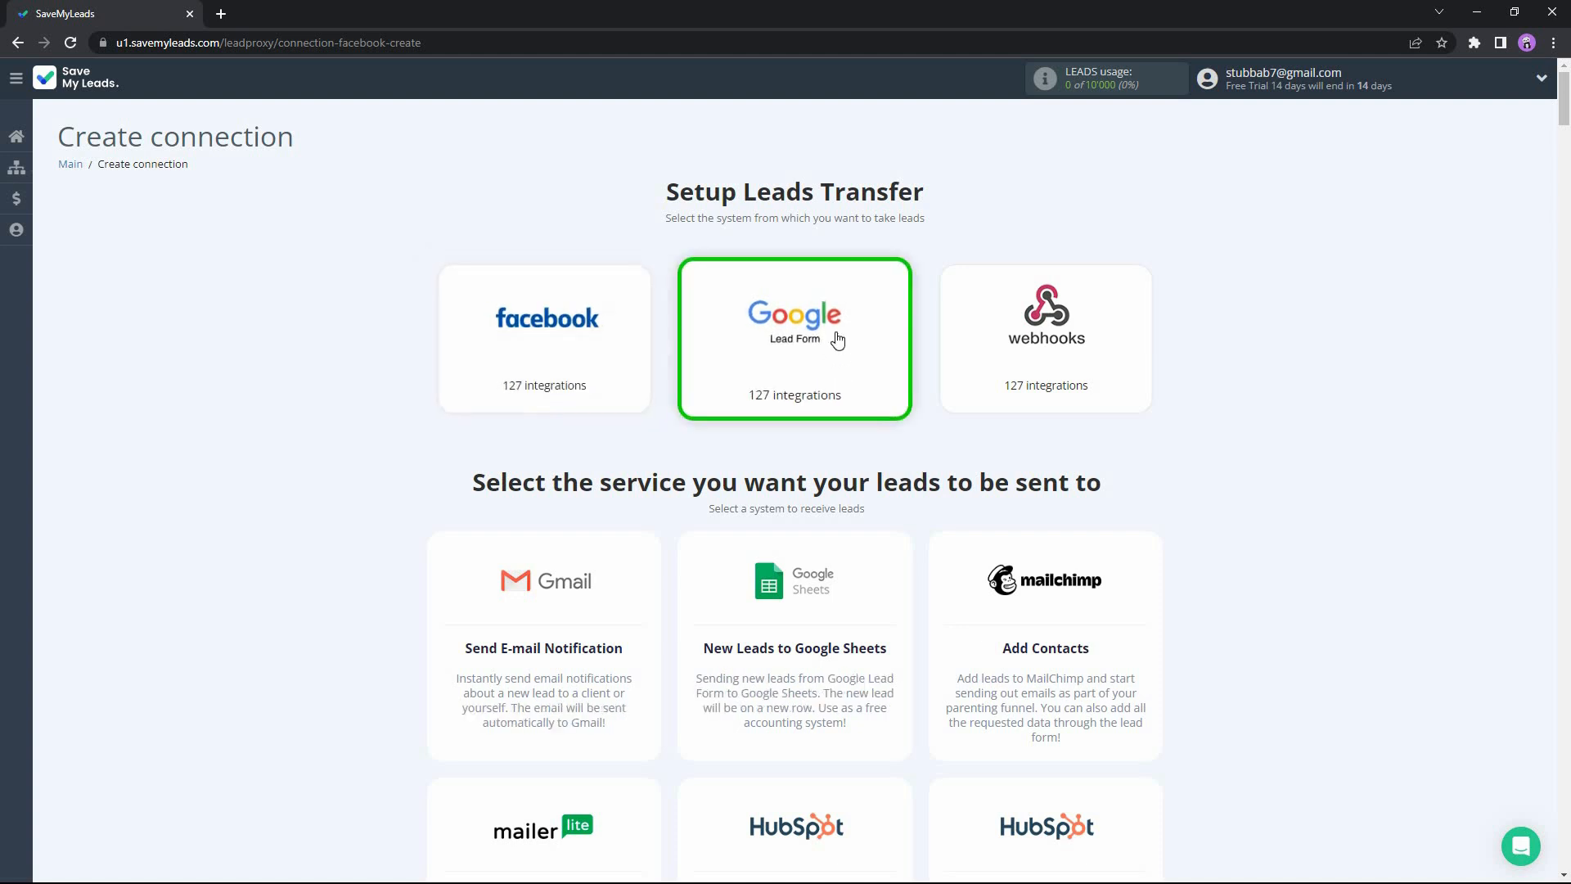
click(825, 698)
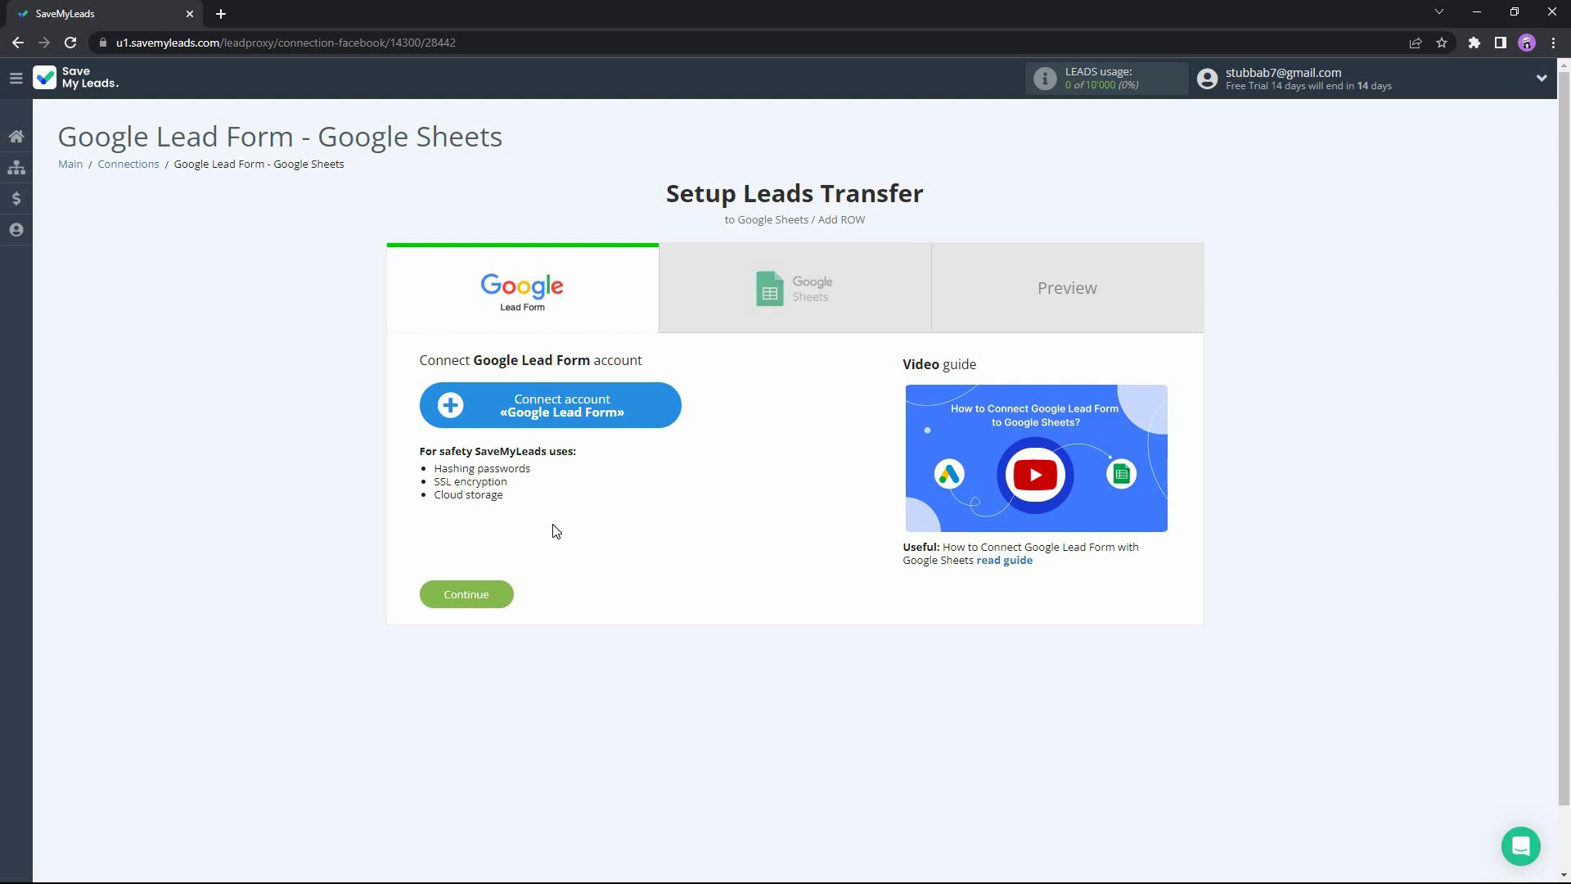
Connect a Google Lead Form account to the connection and name it Acc1.
click(596, 406)
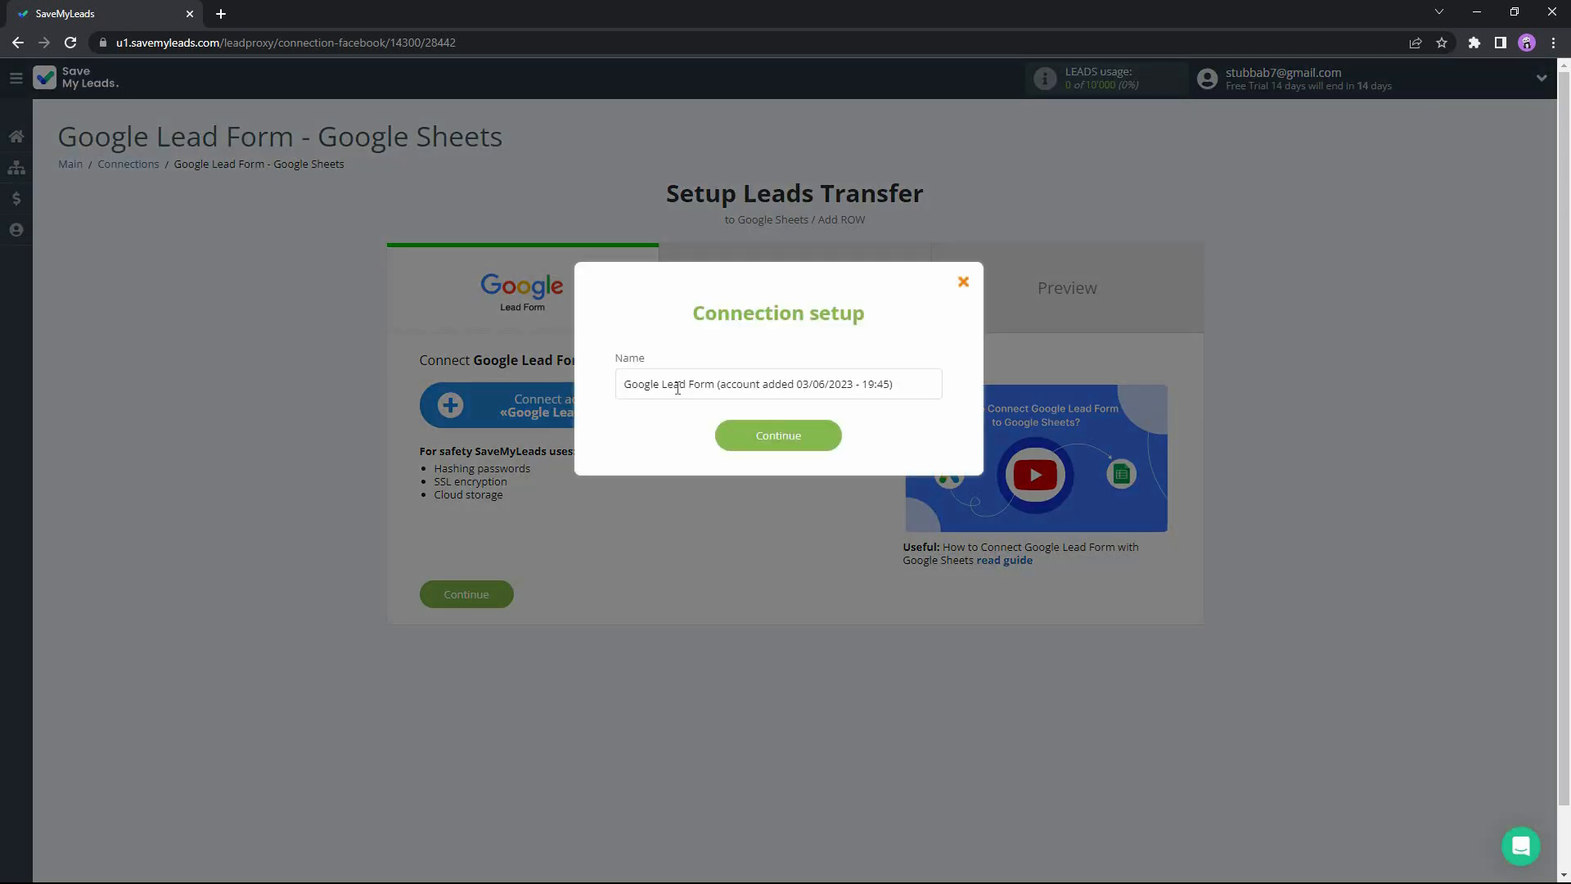
triple_click(677, 388)
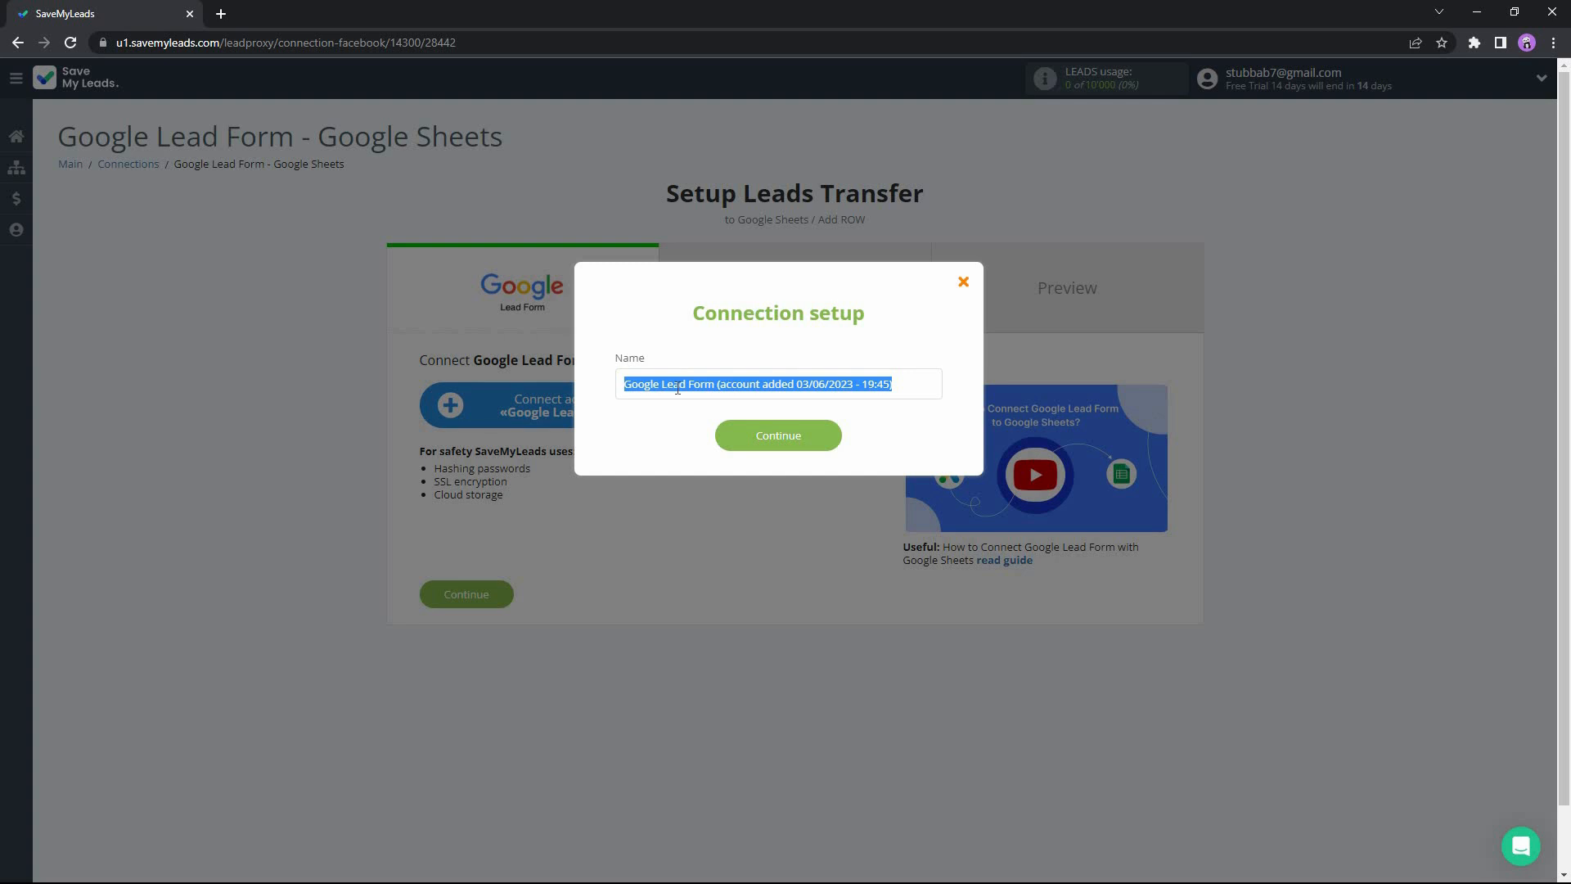
text(Acc1)
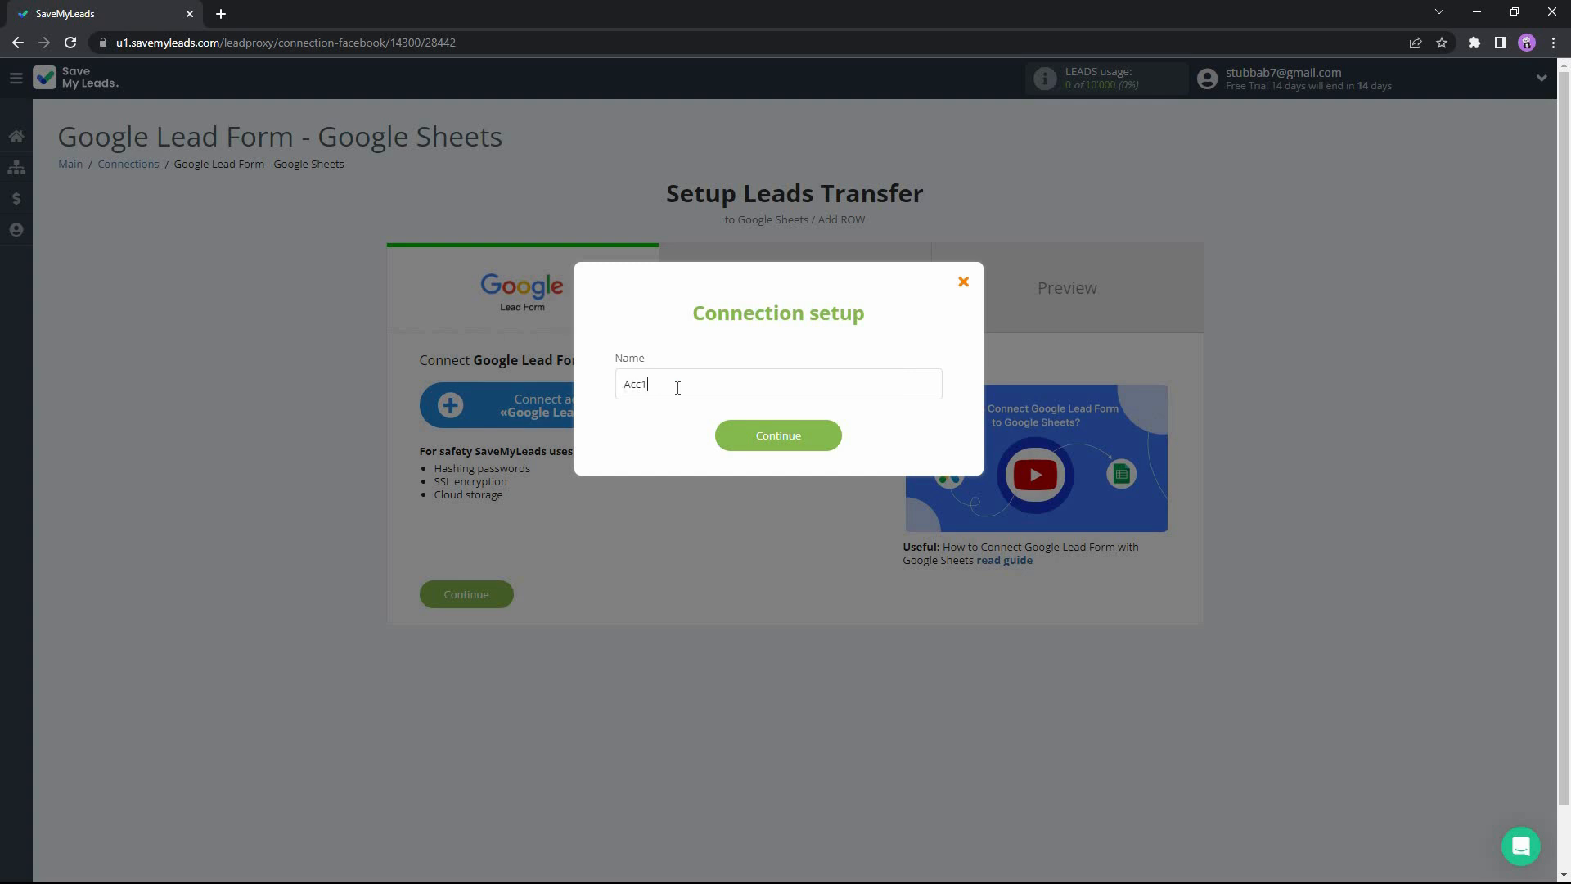
click(751, 442)
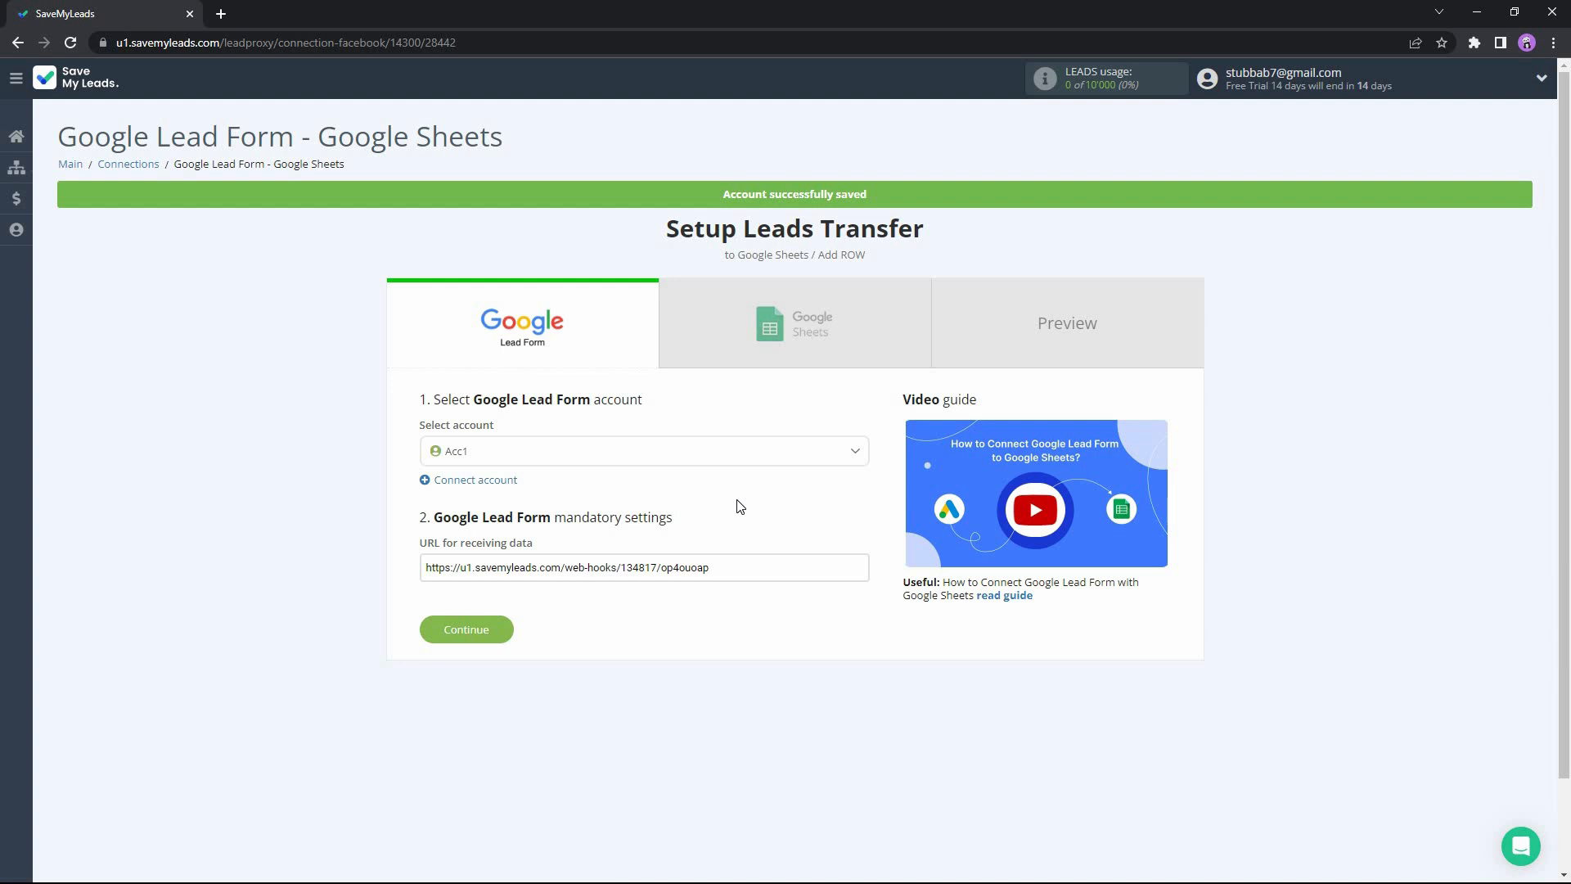
Select Acc1 as the Google Lead Form account and continue to the Google Sheets setup.
click(576, 457)
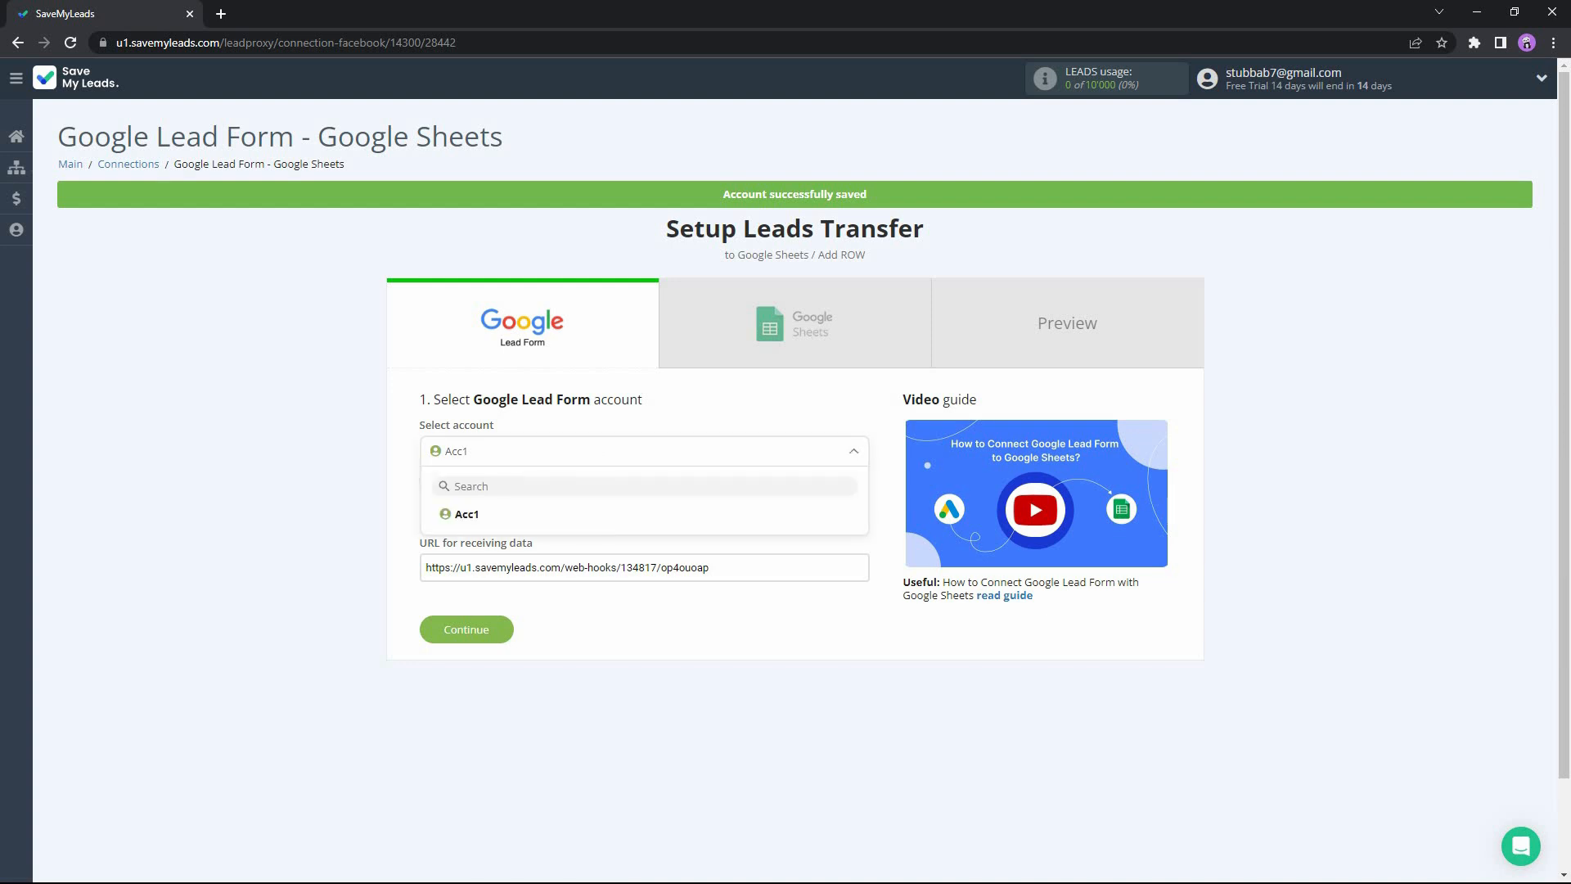
click(468, 515)
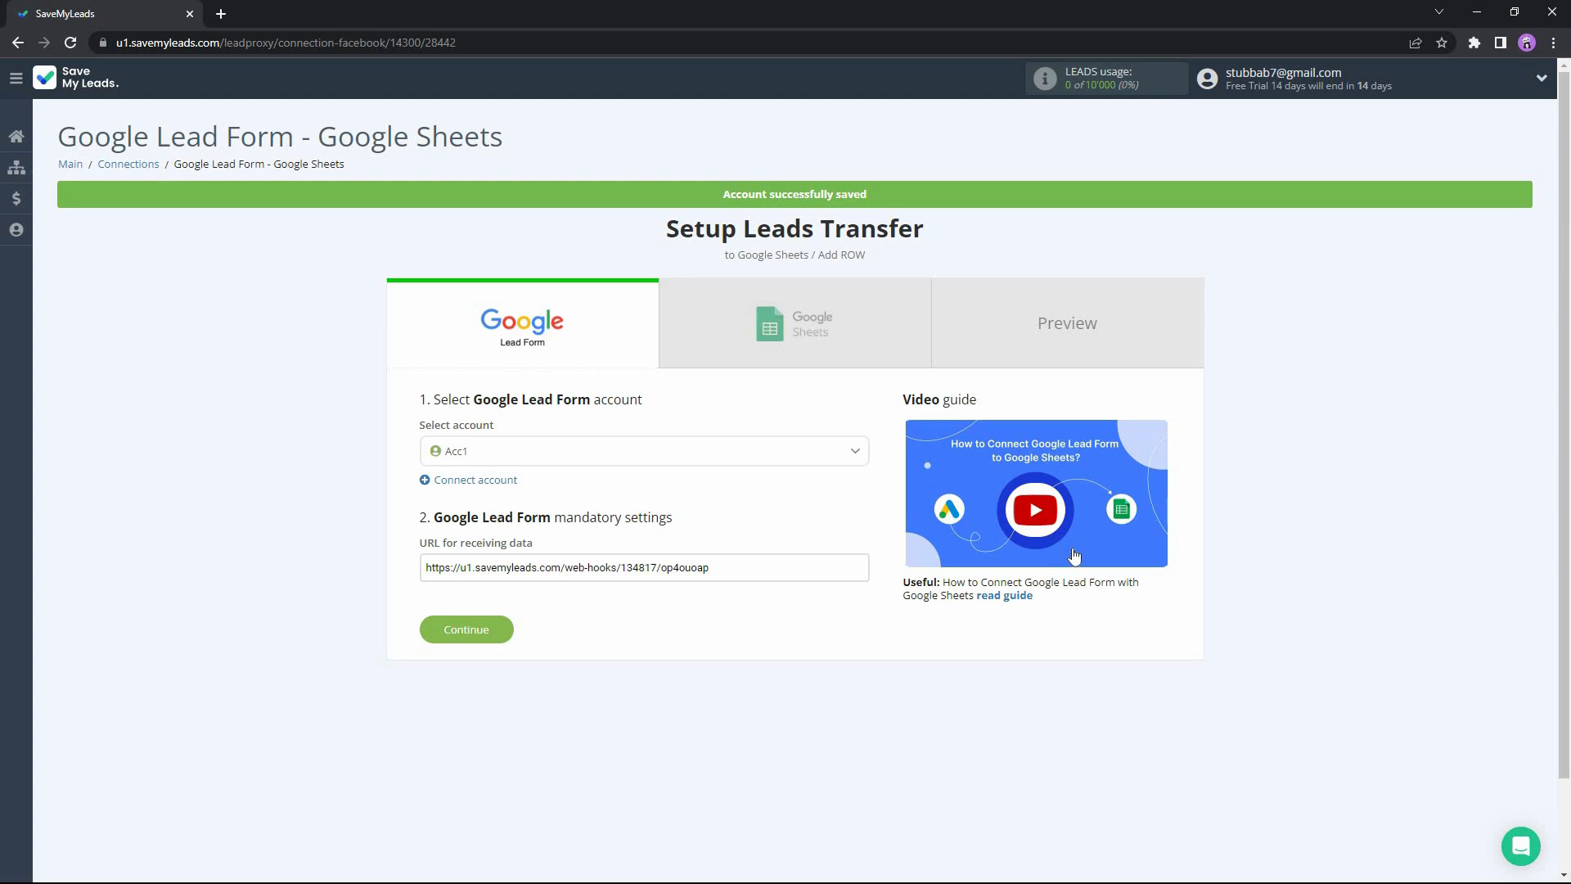
click(476, 632)
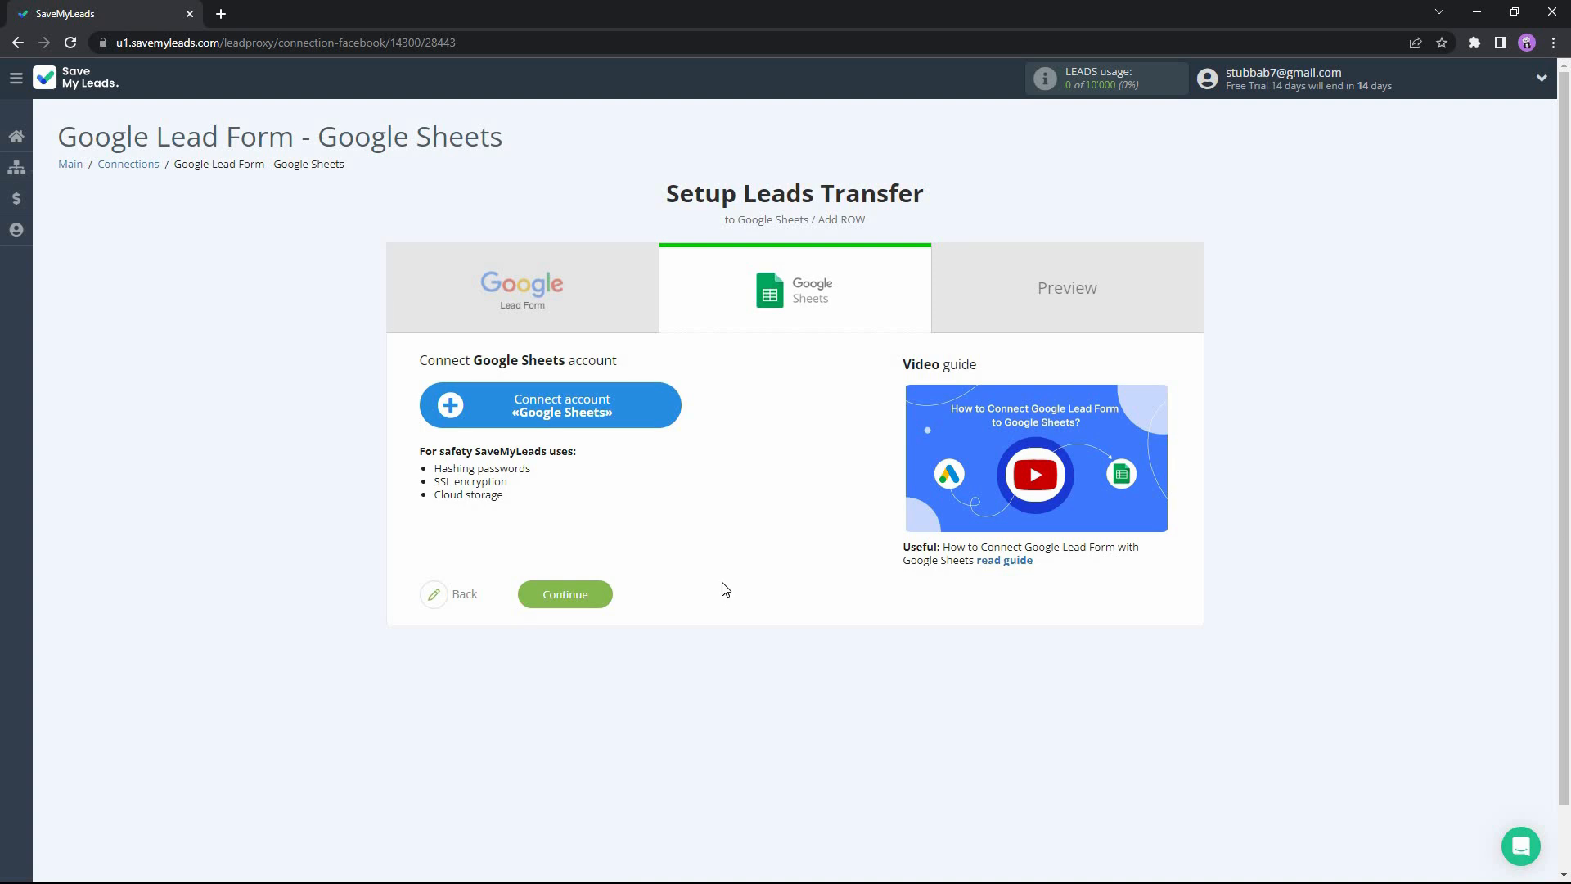
Connect a Google Sheets account by granting SaveMyLeads access to the Google account, and select it for the transfer.
click(592, 404)
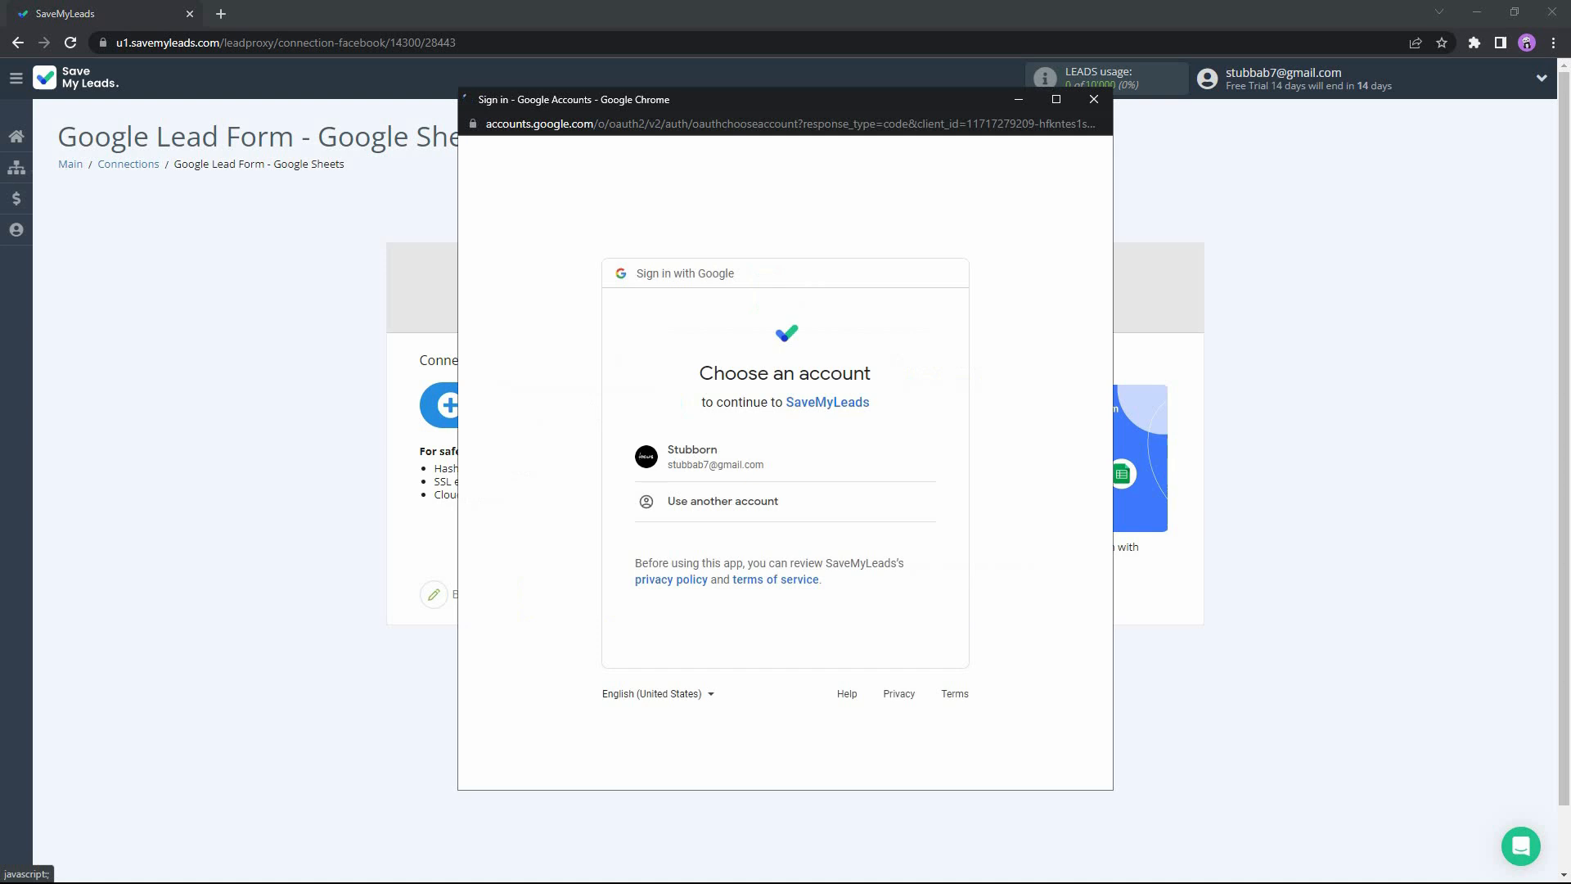
click(727, 470)
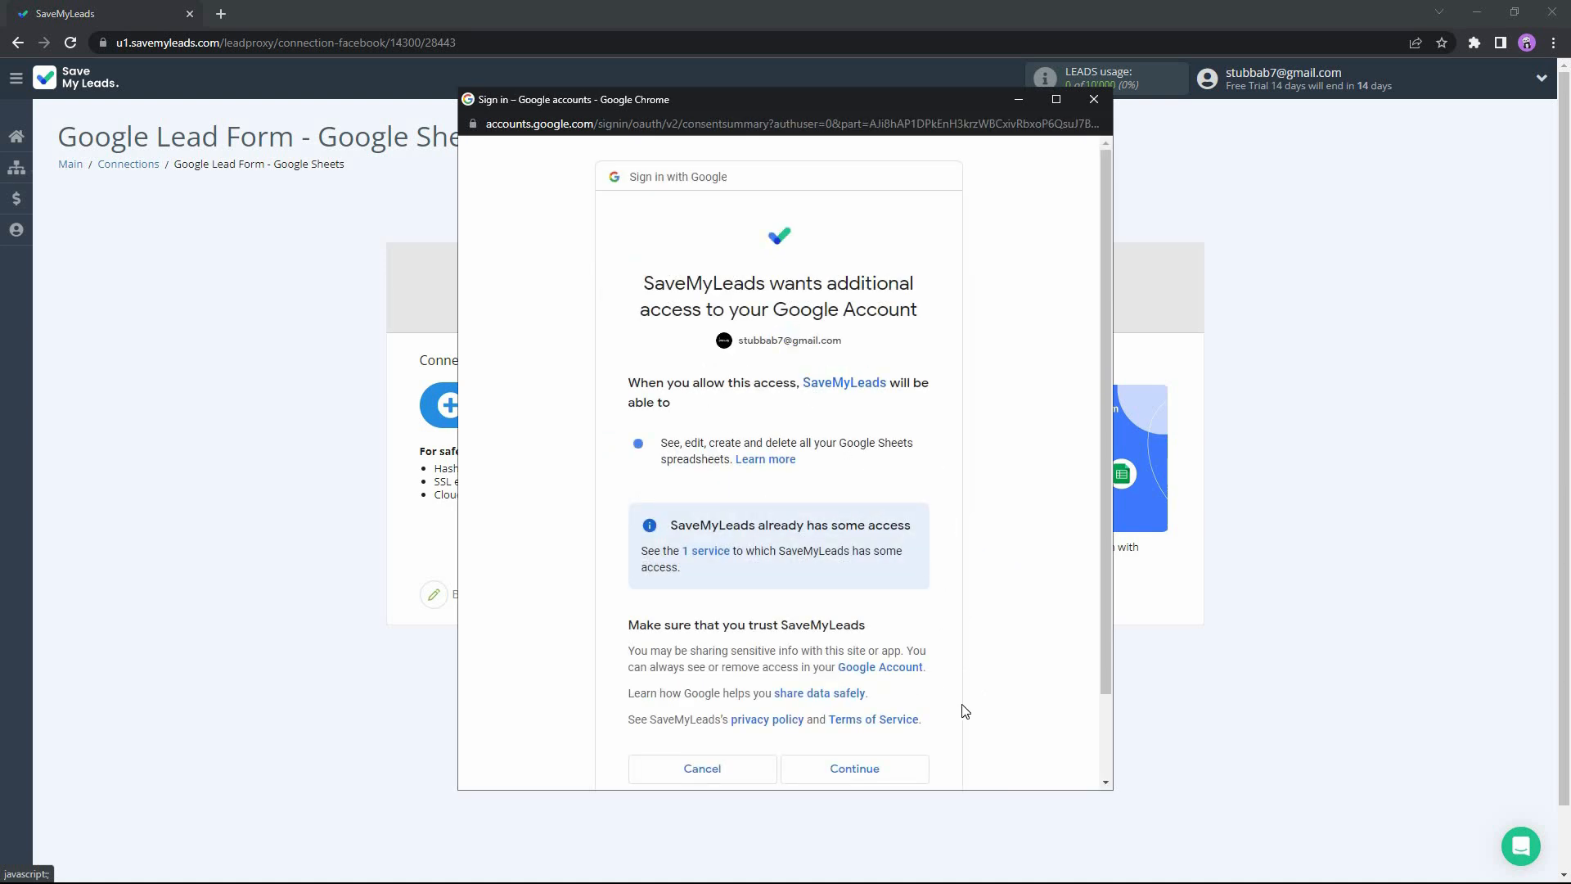
click(858, 774)
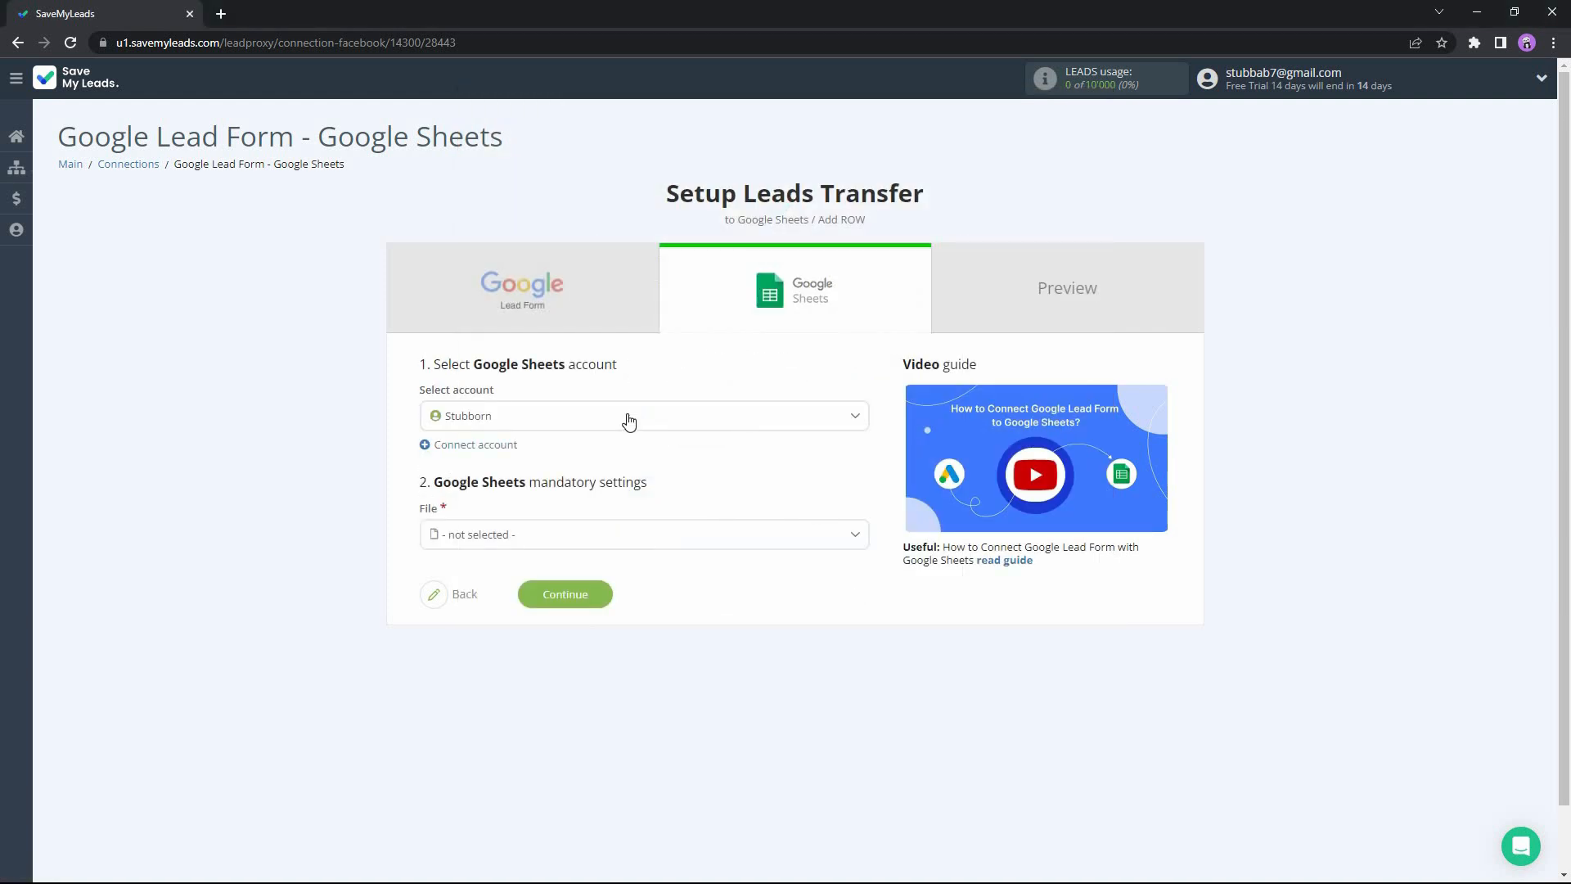
click(628, 420)
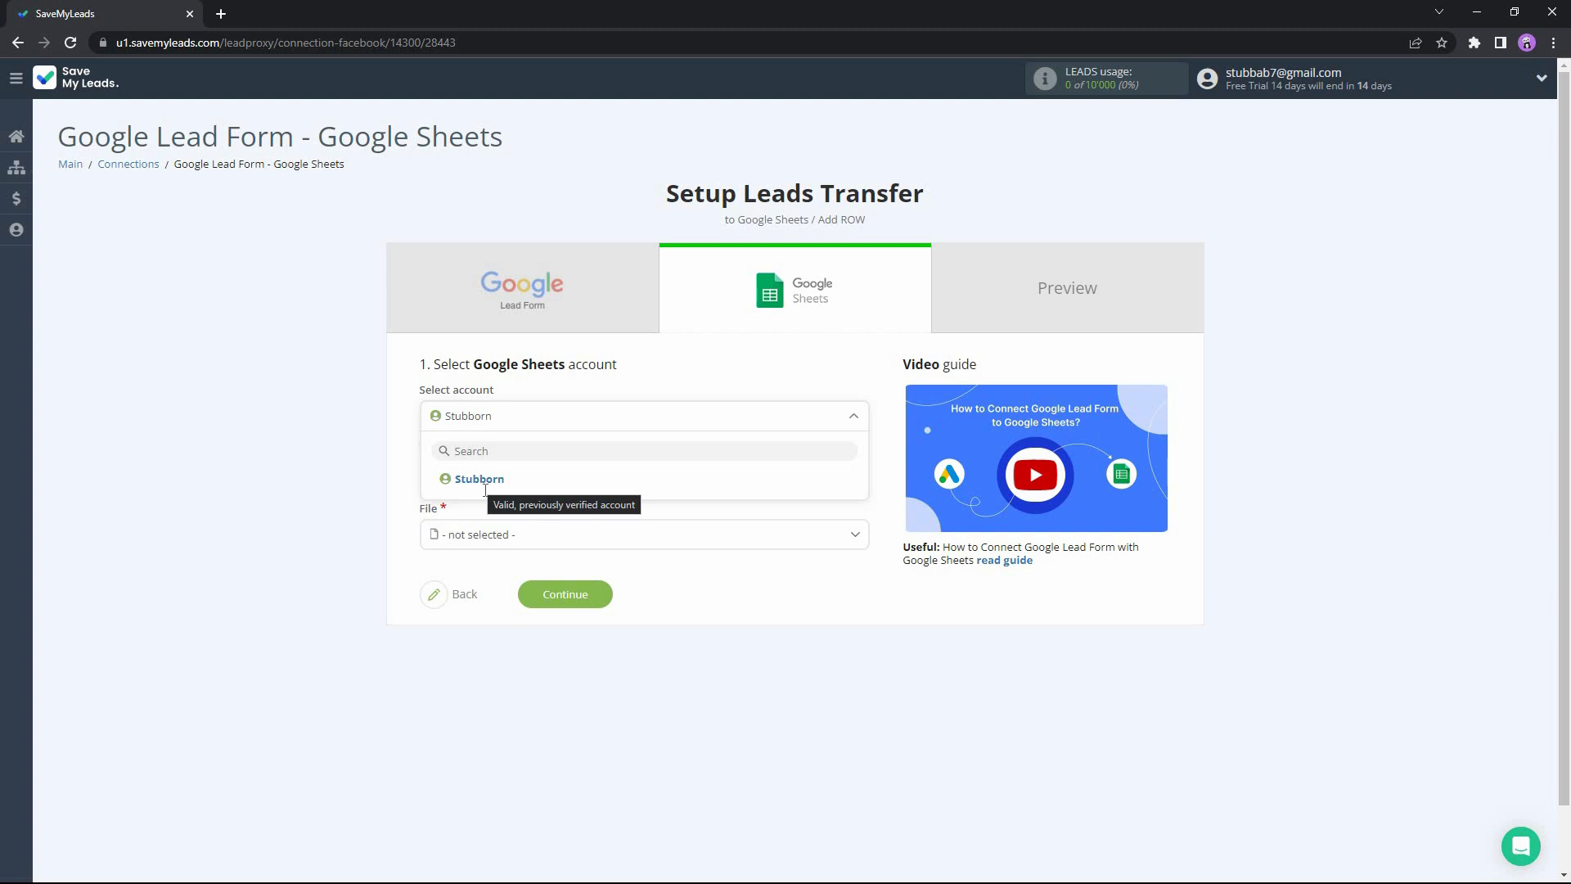
click(484, 489)
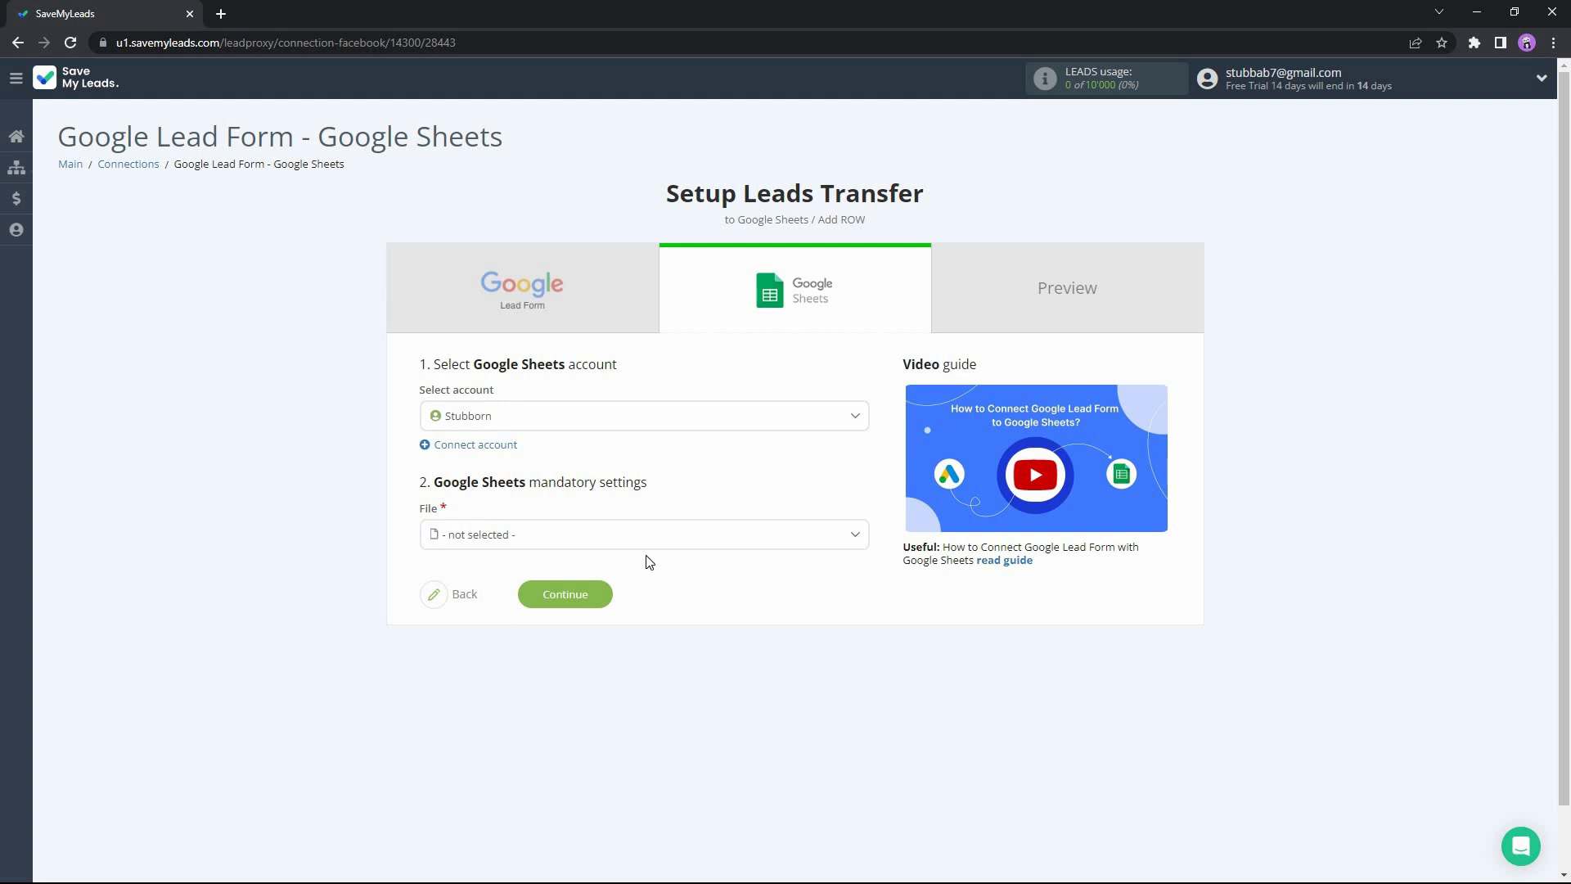
Choose the file "Sheet to Receive Data from Google Lead Form" and its Sheet1 as the destination for the leads.
click(611, 542)
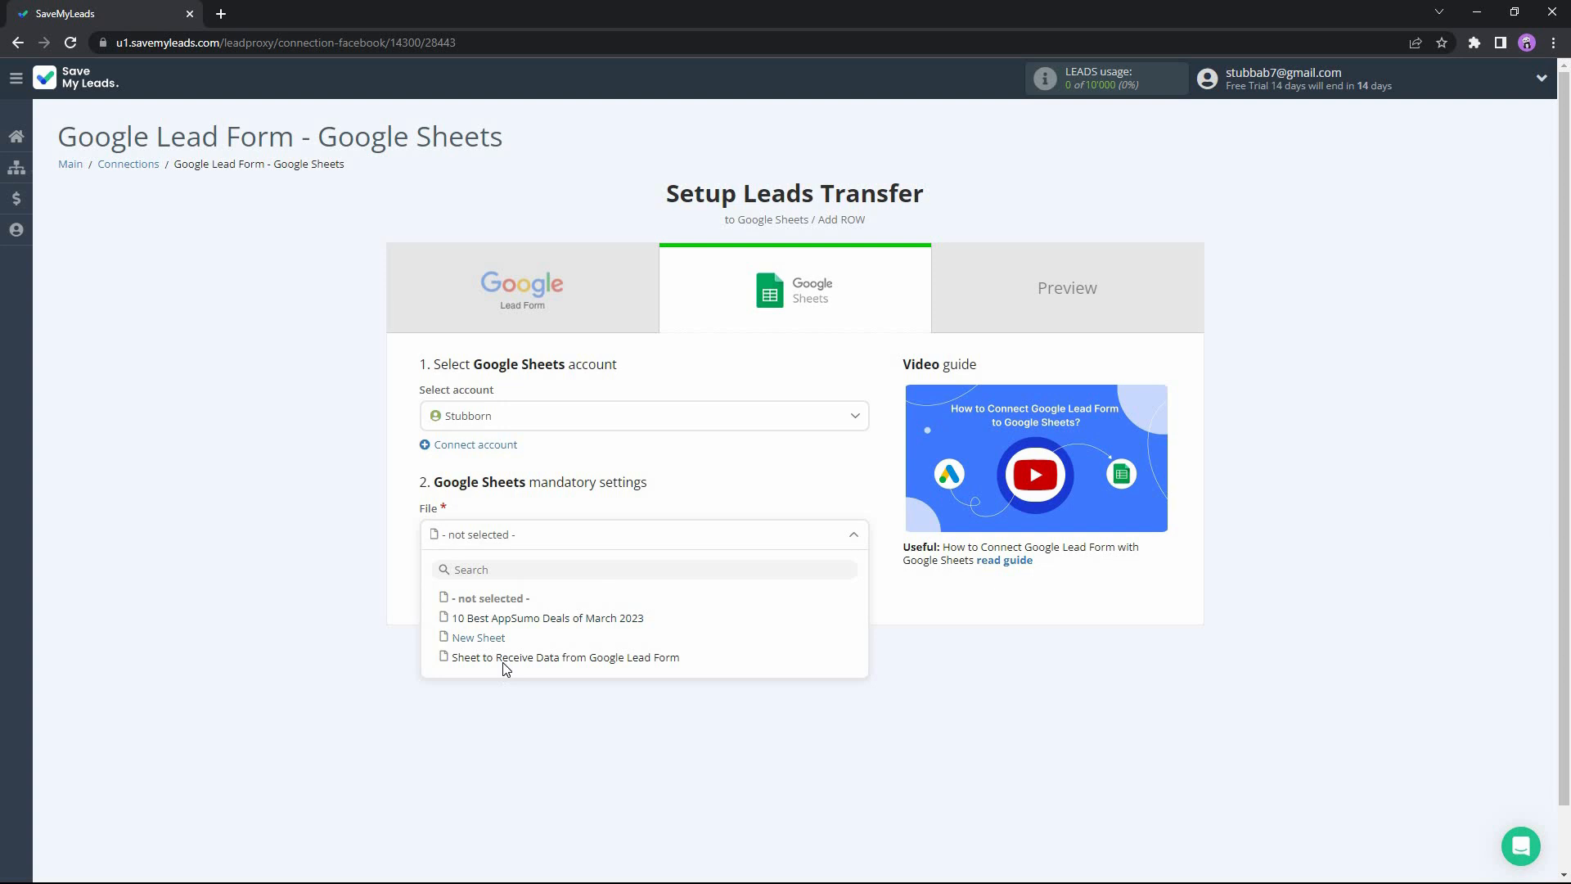
click(504, 660)
click(653, 598)
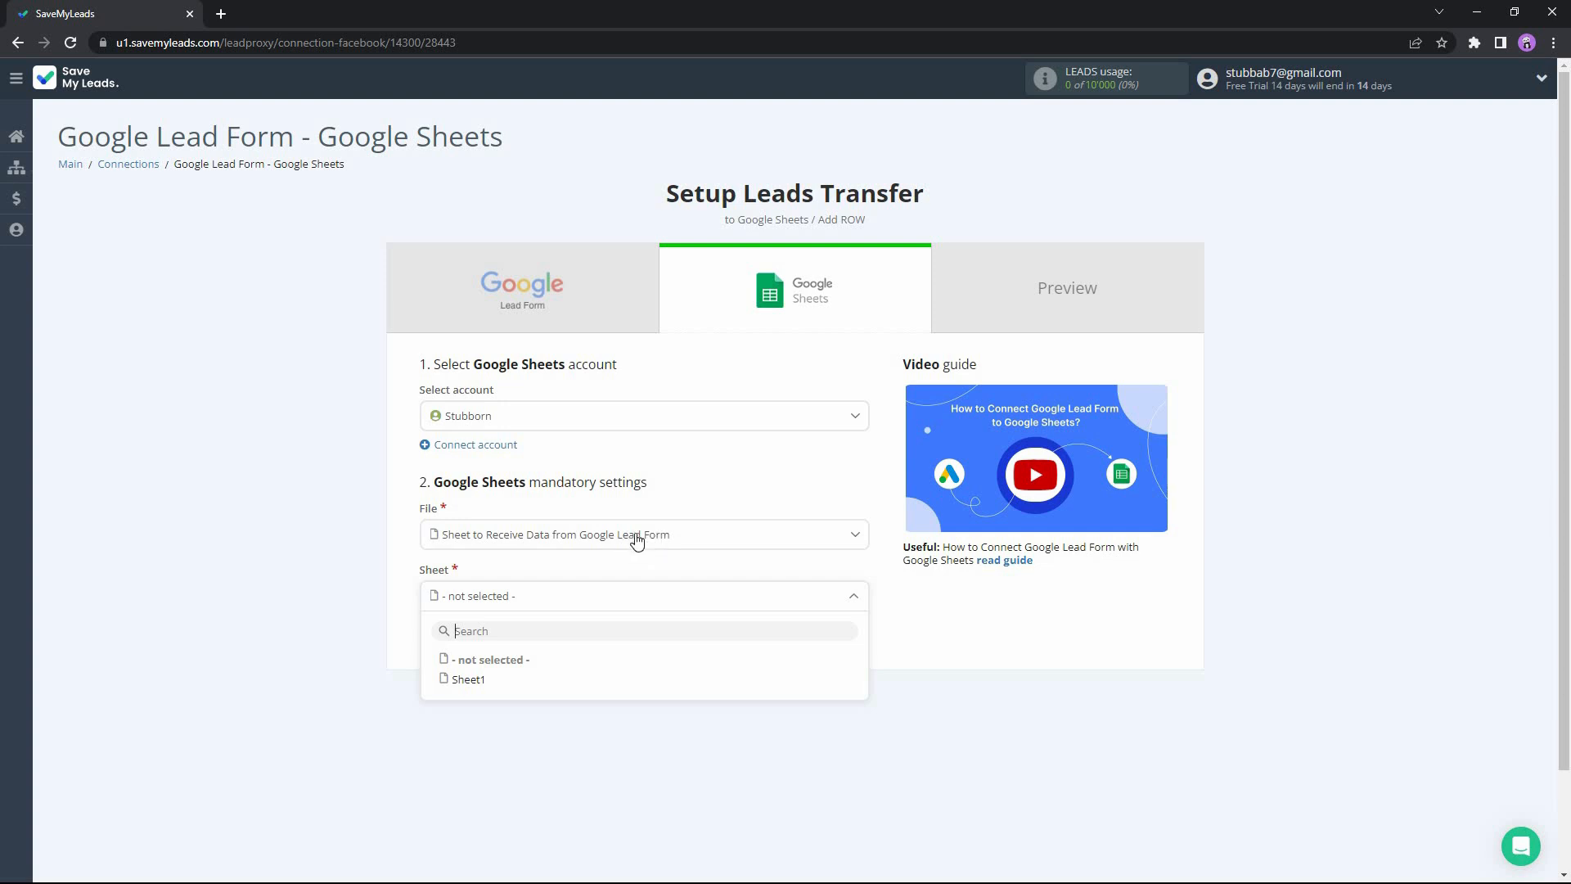
click(468, 680)
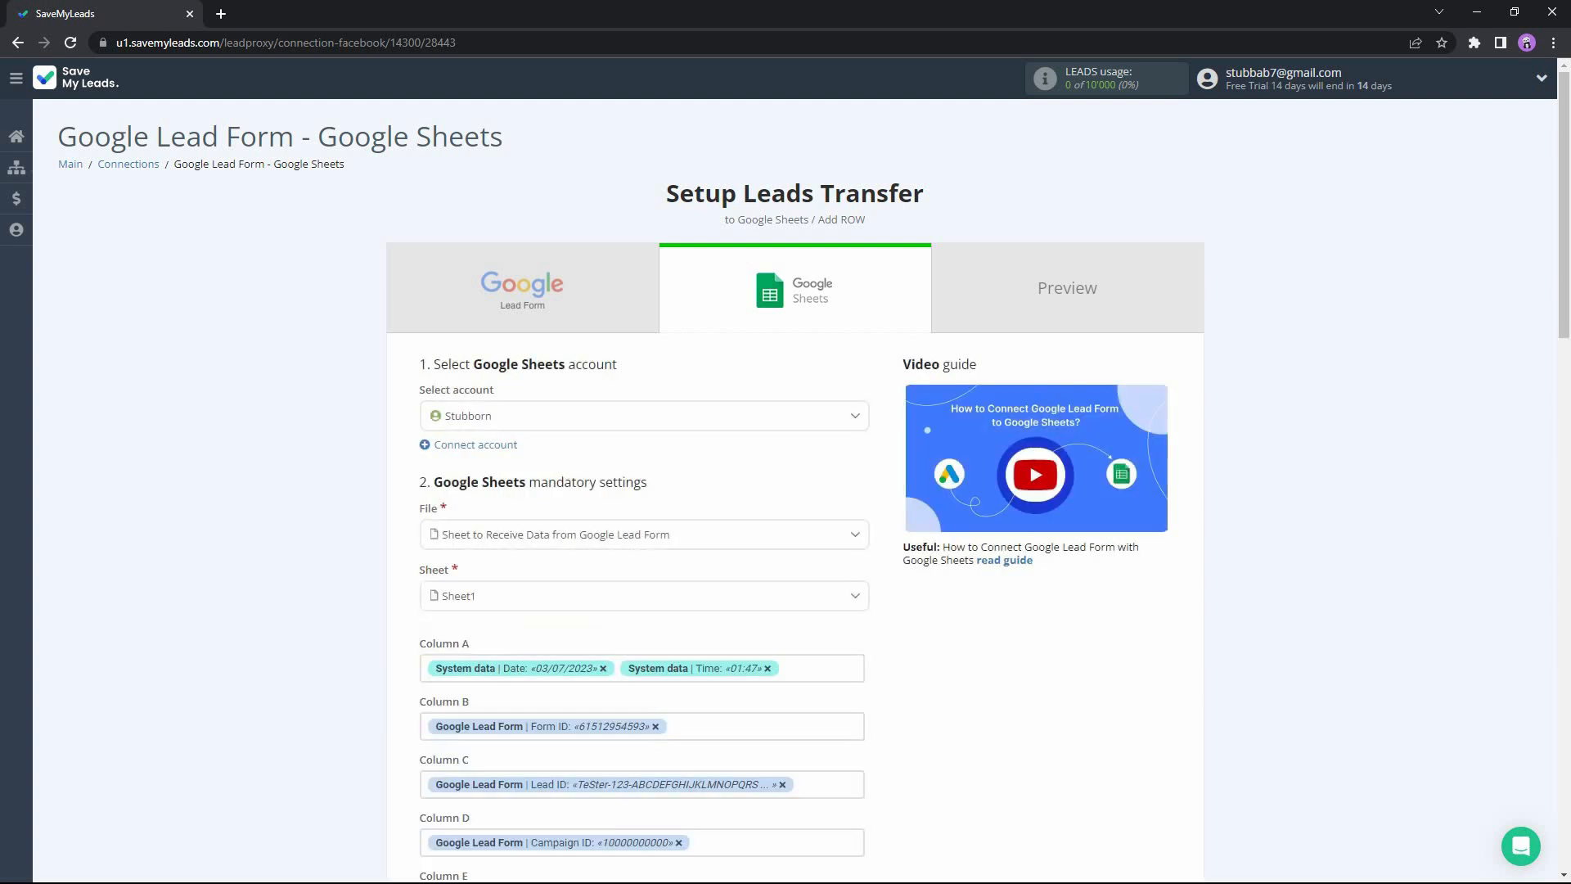
Review the lead fields assigned to columns A to Z and continue to the preview with the default mapping.
scroll(931, 689, down, 2)
scroll(937, 694, down, 1)
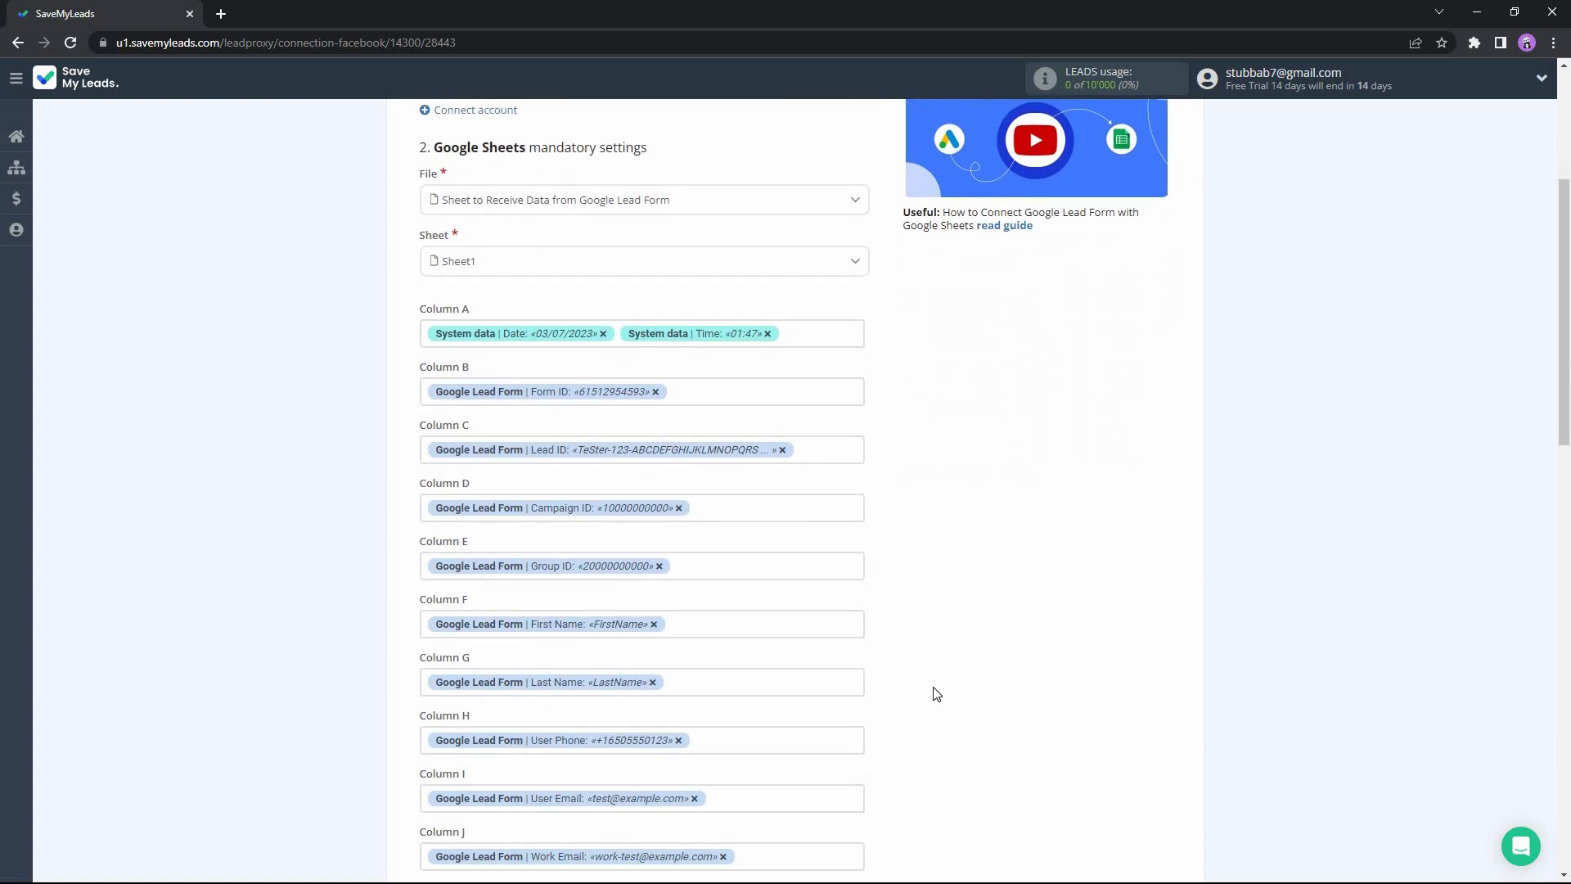
middle_click(925, 397)
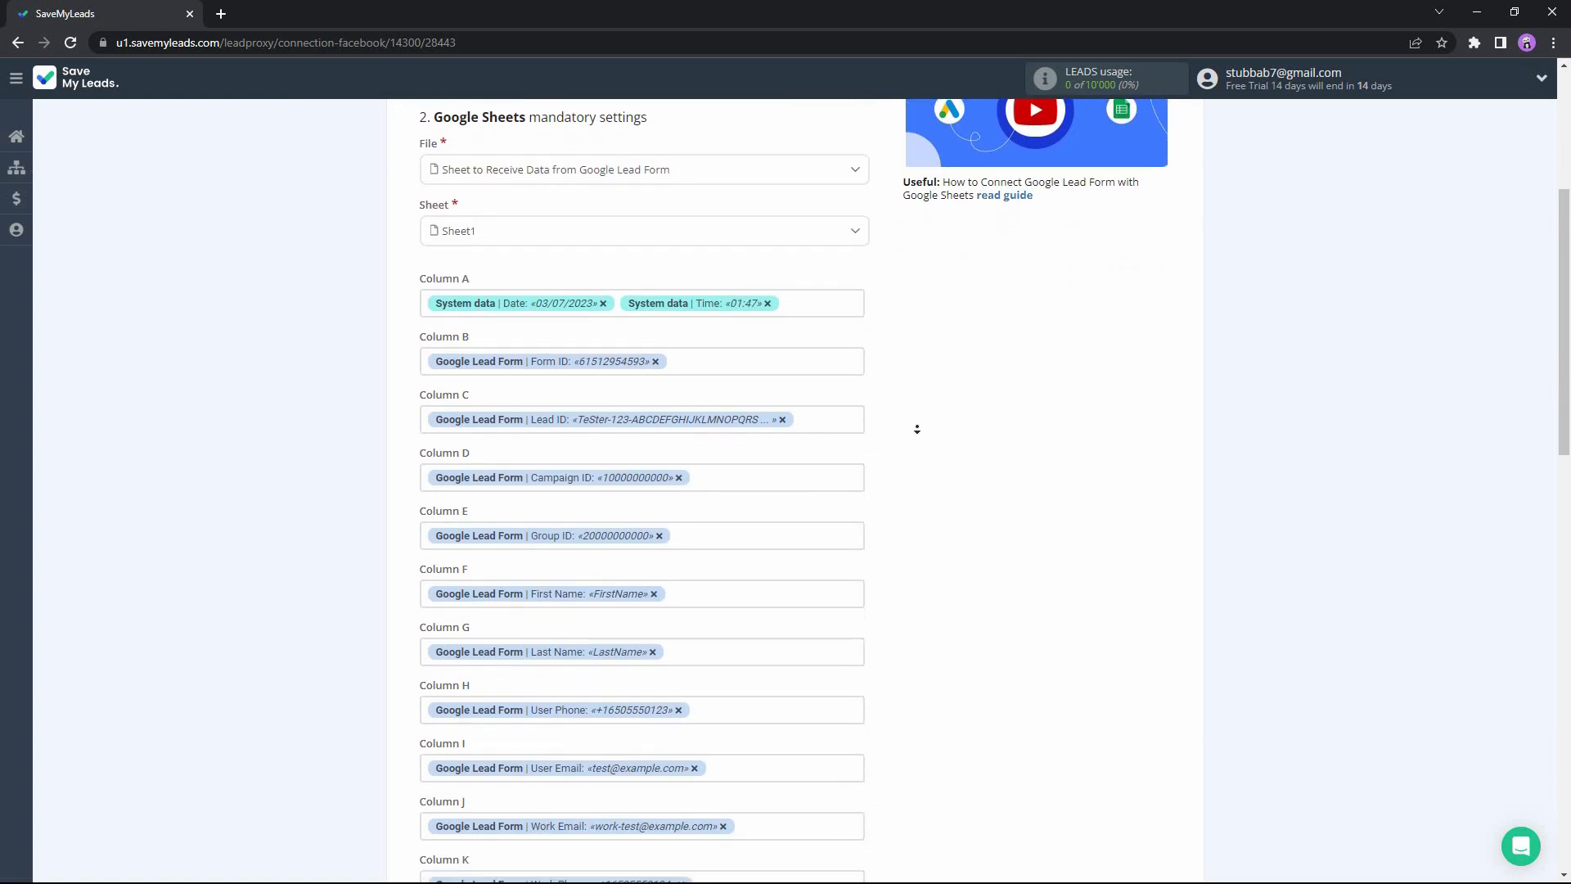
middle_click(917, 437)
scroll(919, 444, down, 1)
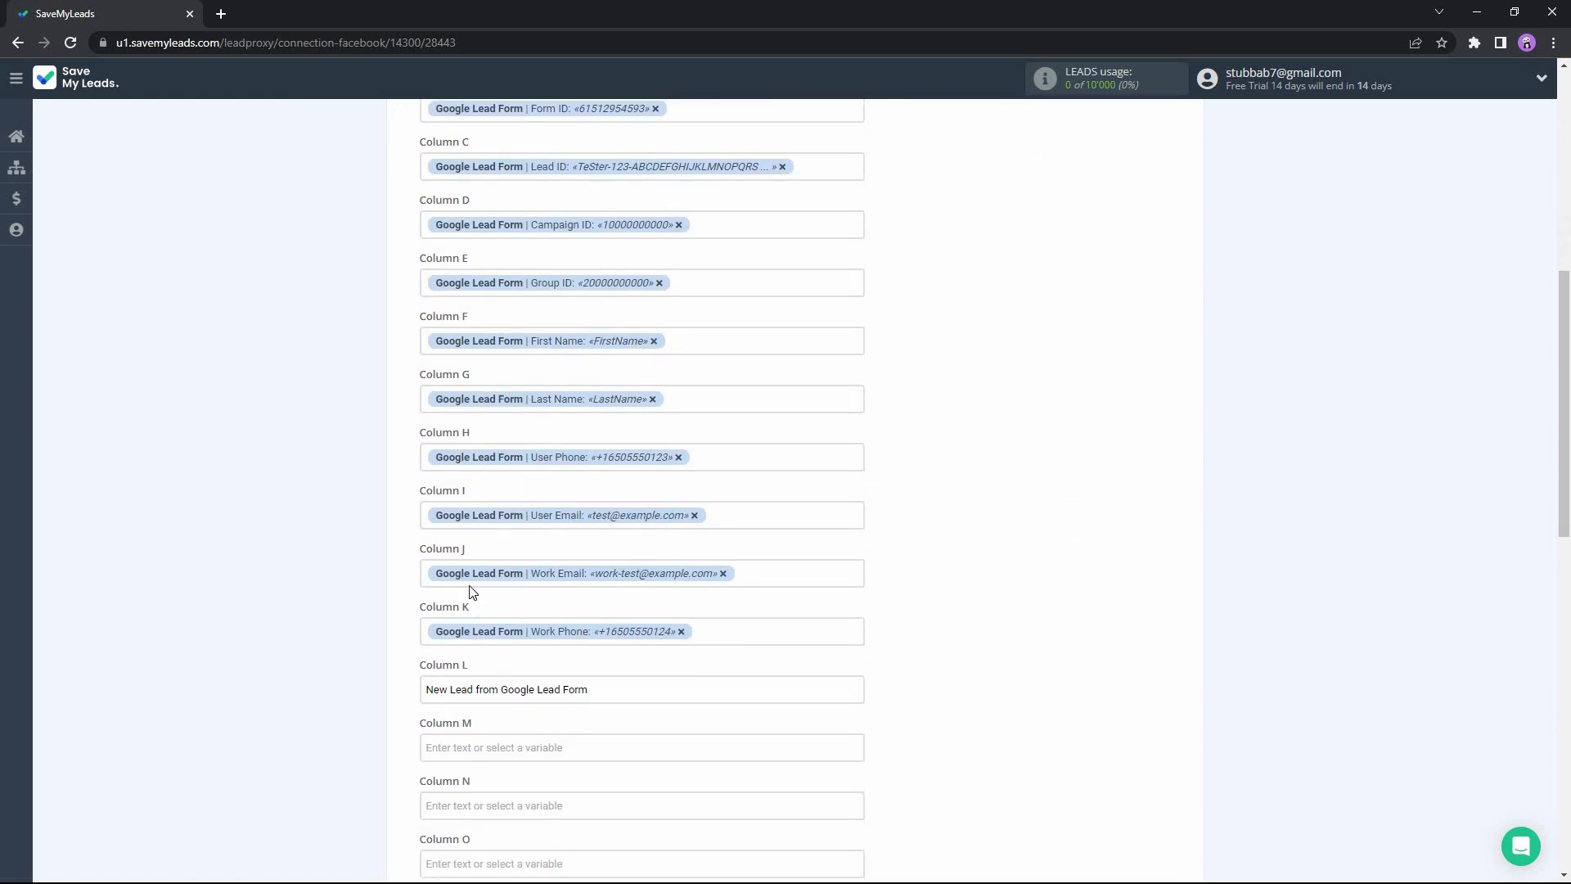
middle_click(931, 473)
scroll(933, 498, up, 5)
middle_click(933, 472)
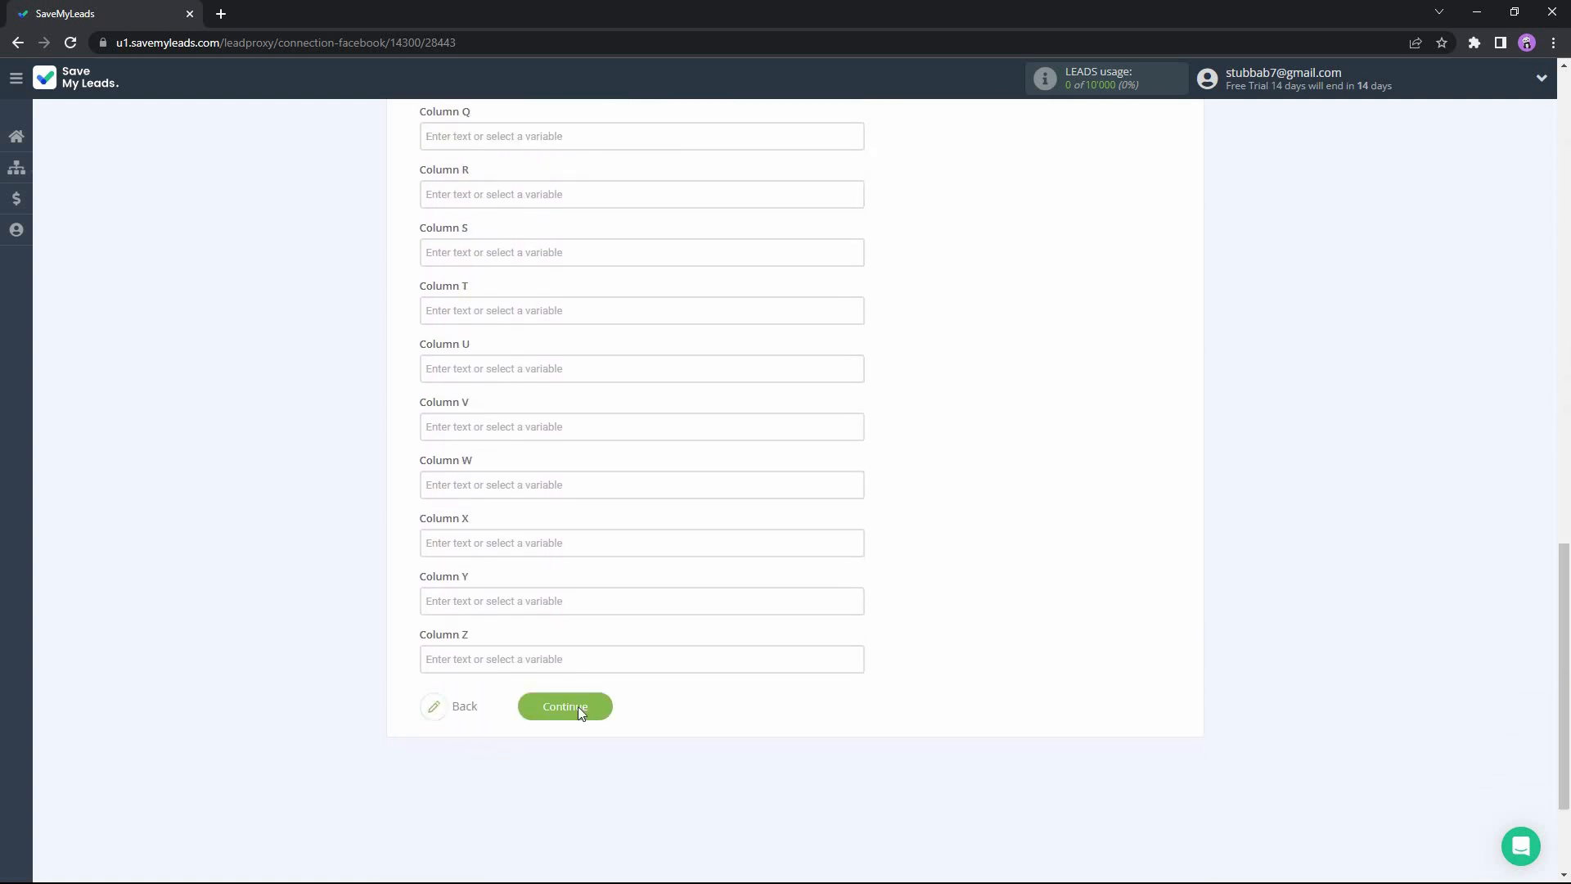
click(565, 706)
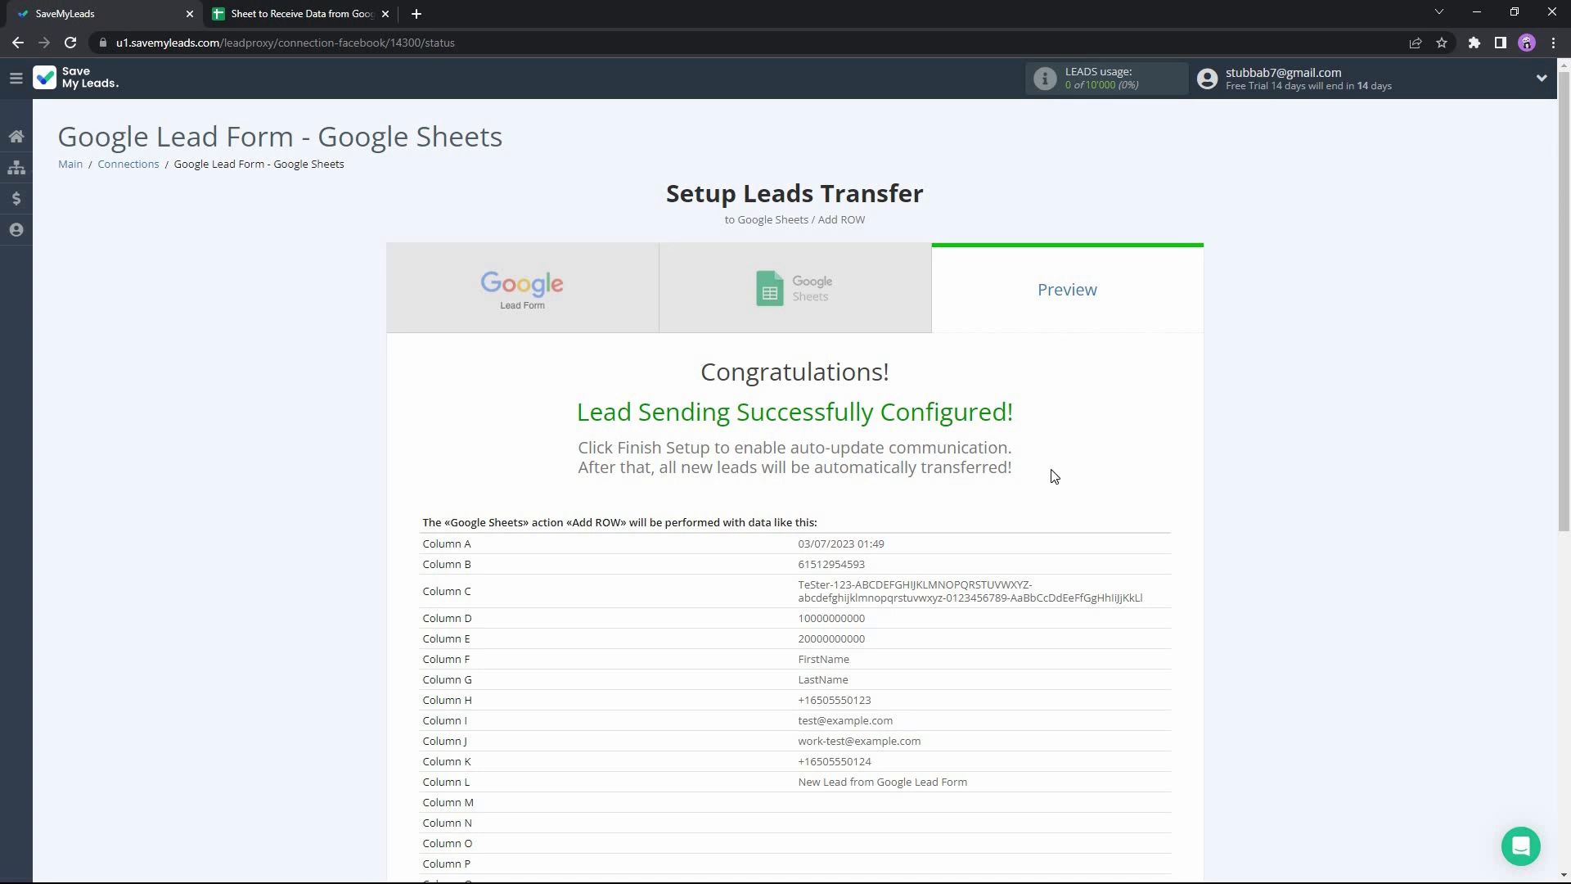
Examine the sample row data in the preview and check the destination spreadsheet in Google Sheets.
middle_click(1234, 533)
scroll(1237, 541, down, 2)
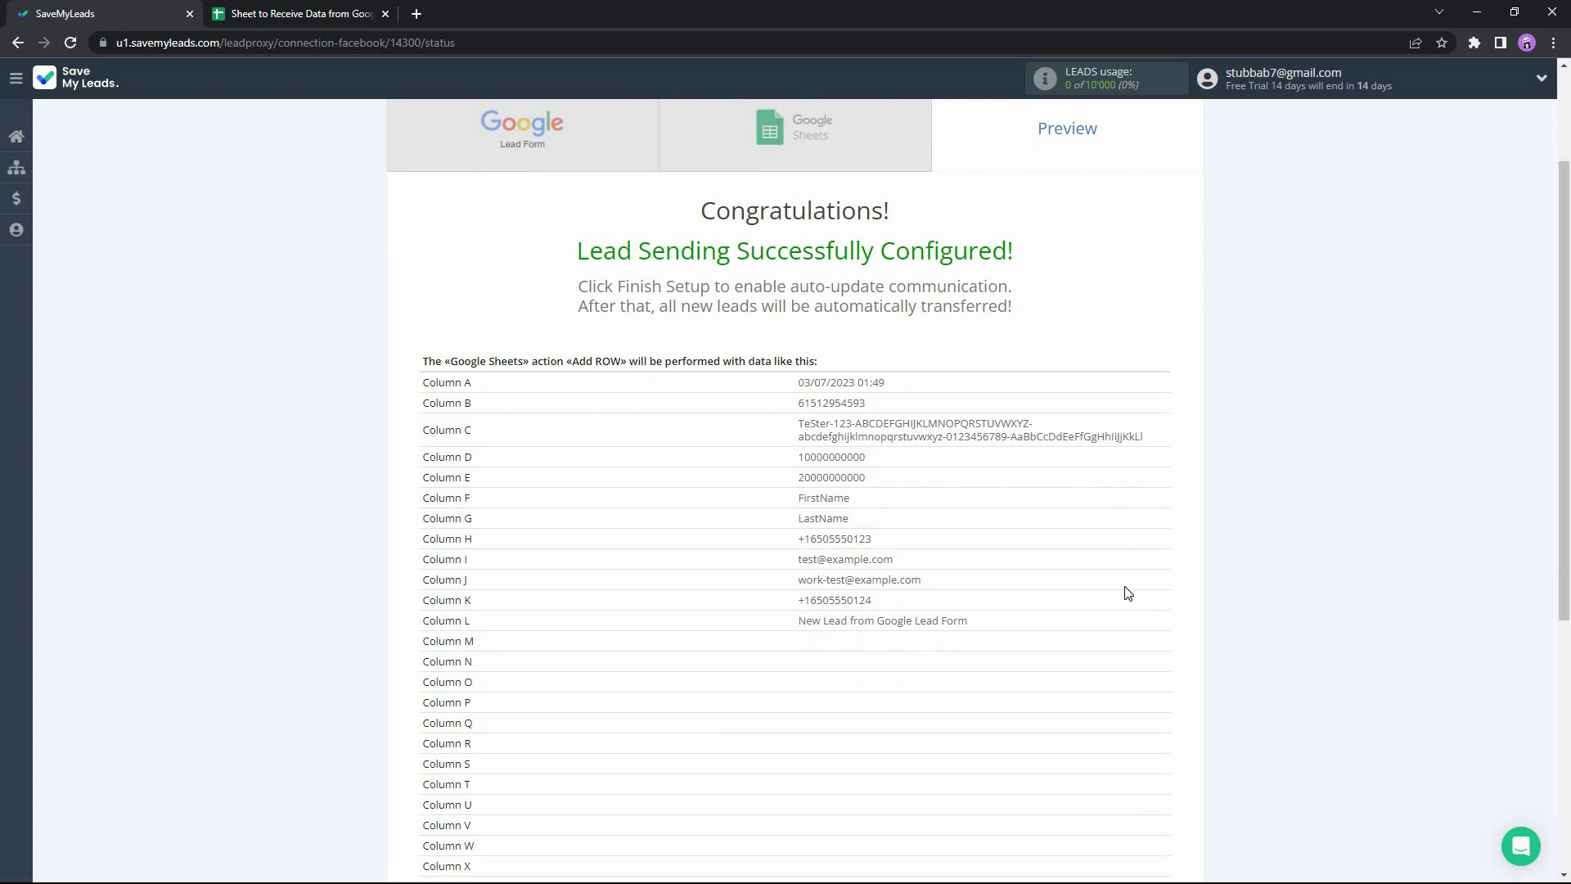
scroll(1277, 491, down, 1)
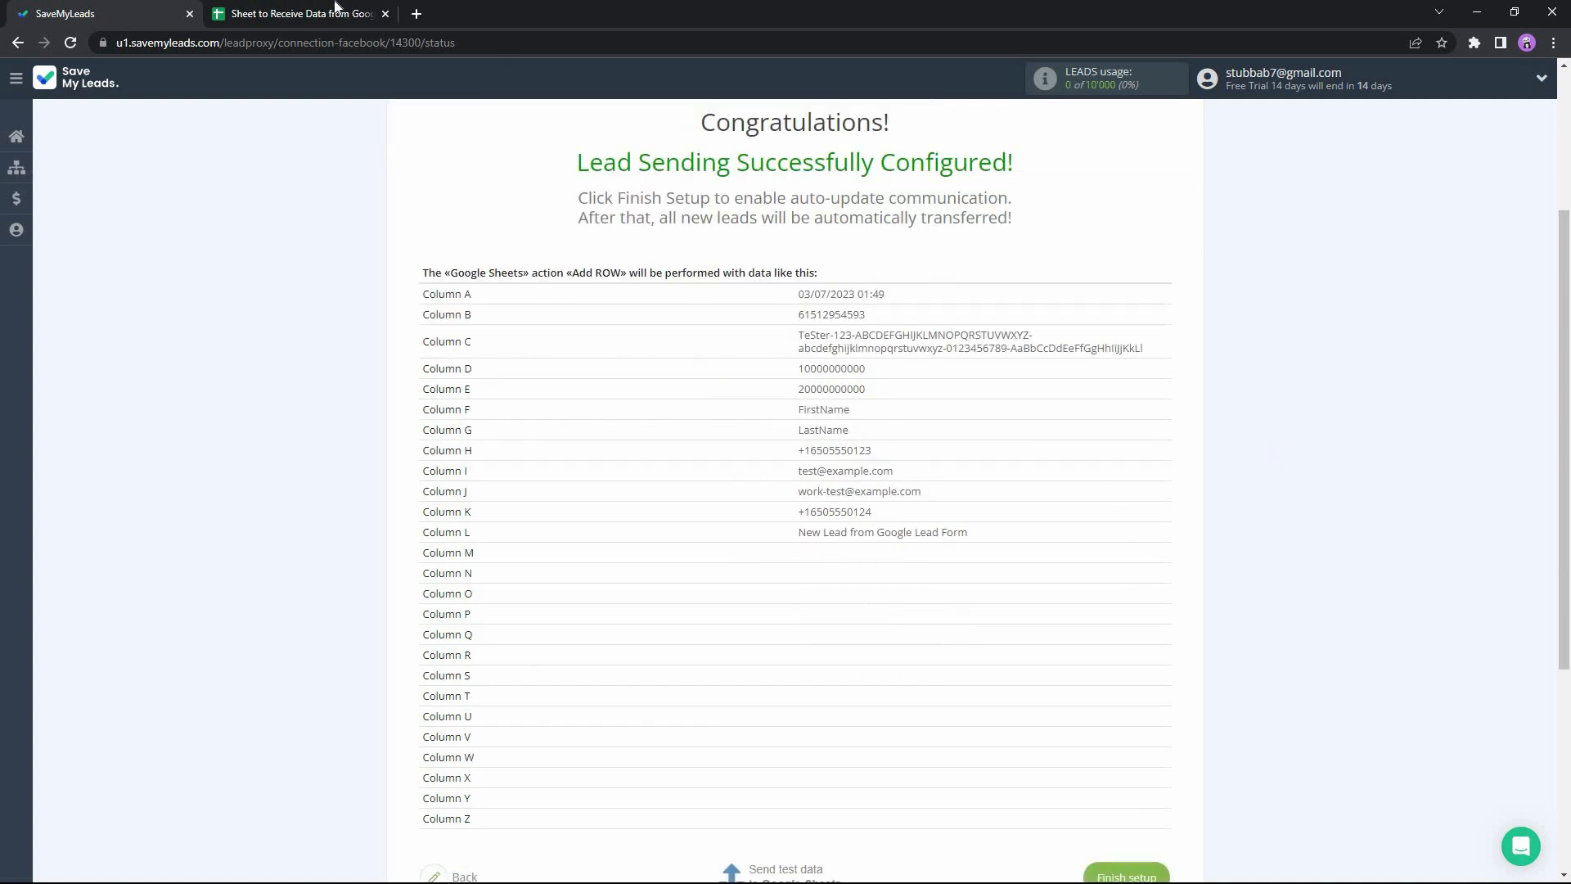
key(ctrl+Tab)
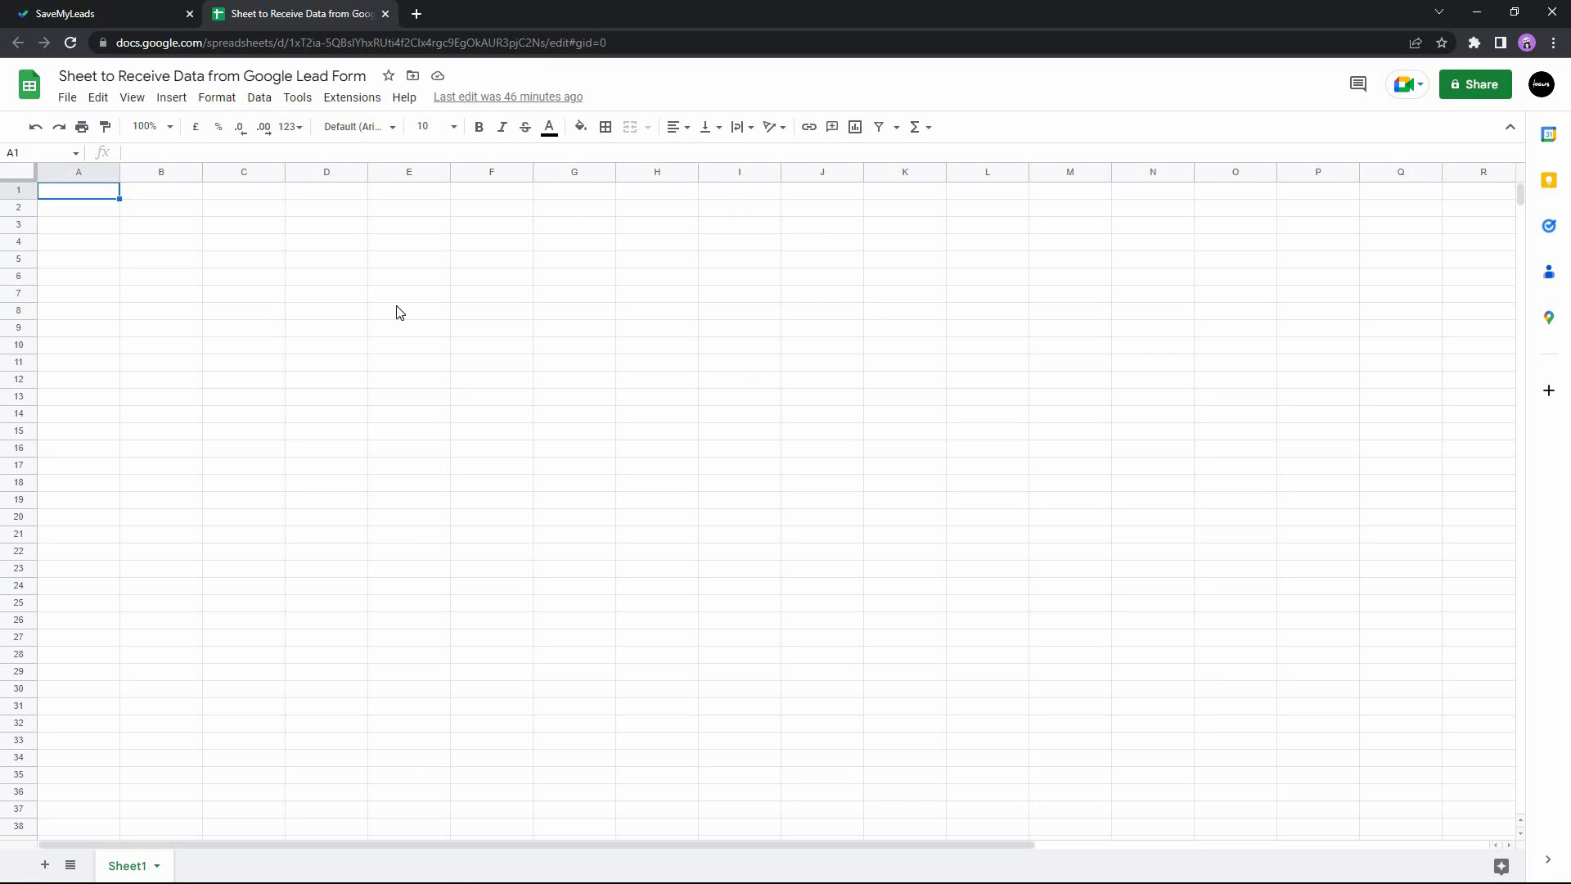
key(ctrl+Tab)
Send test data to Google Sheets and check the destination spreadsheet for the transferred row.
middle_click(1239, 302)
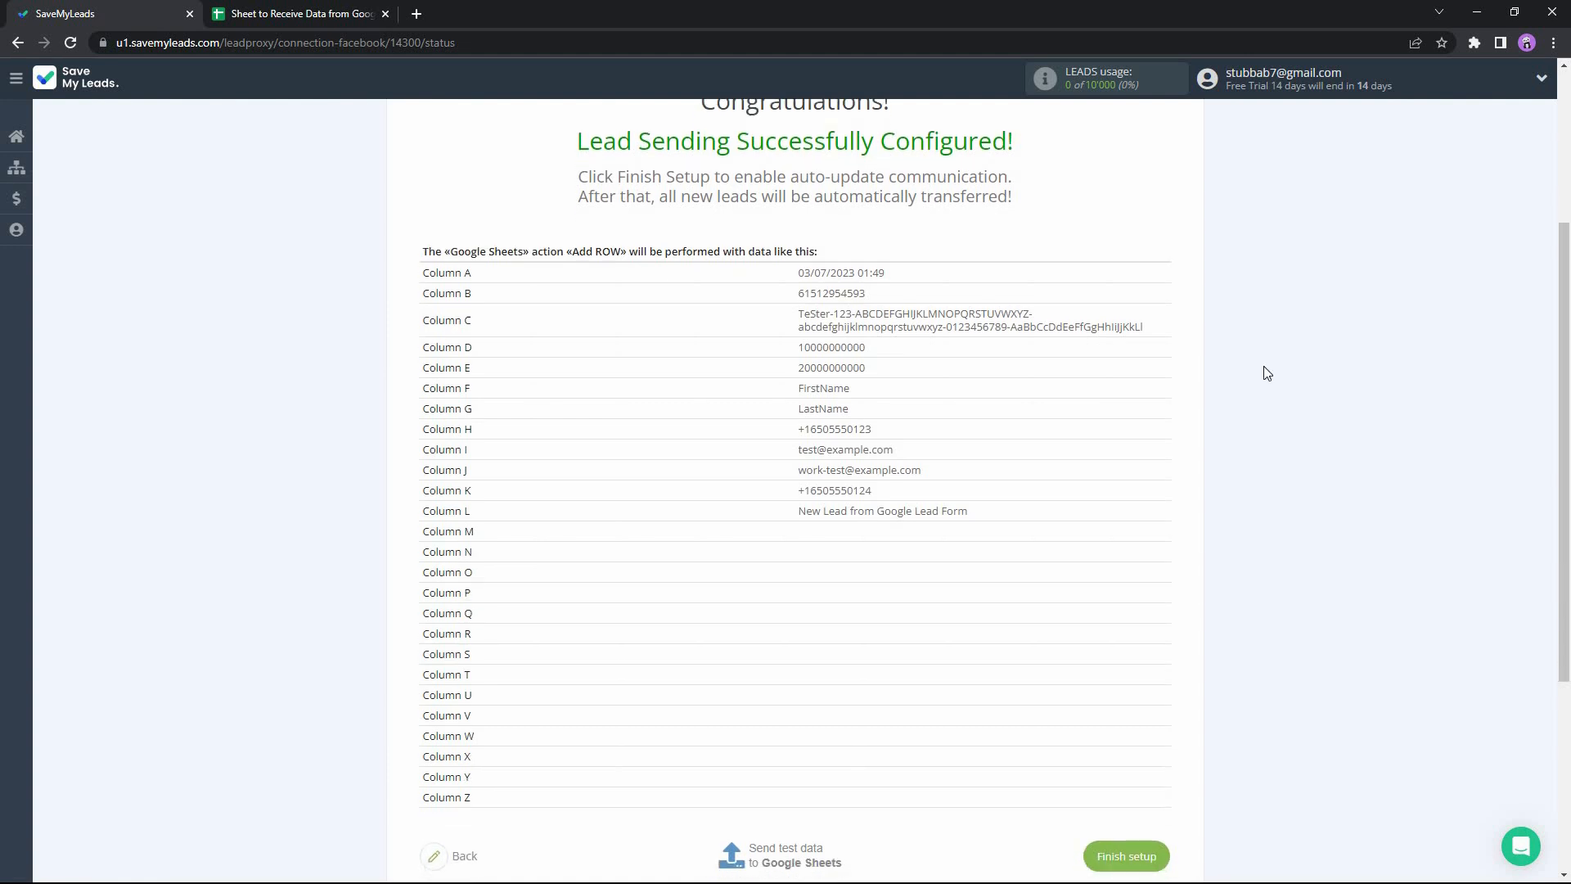
scroll(1264, 365, down, 3)
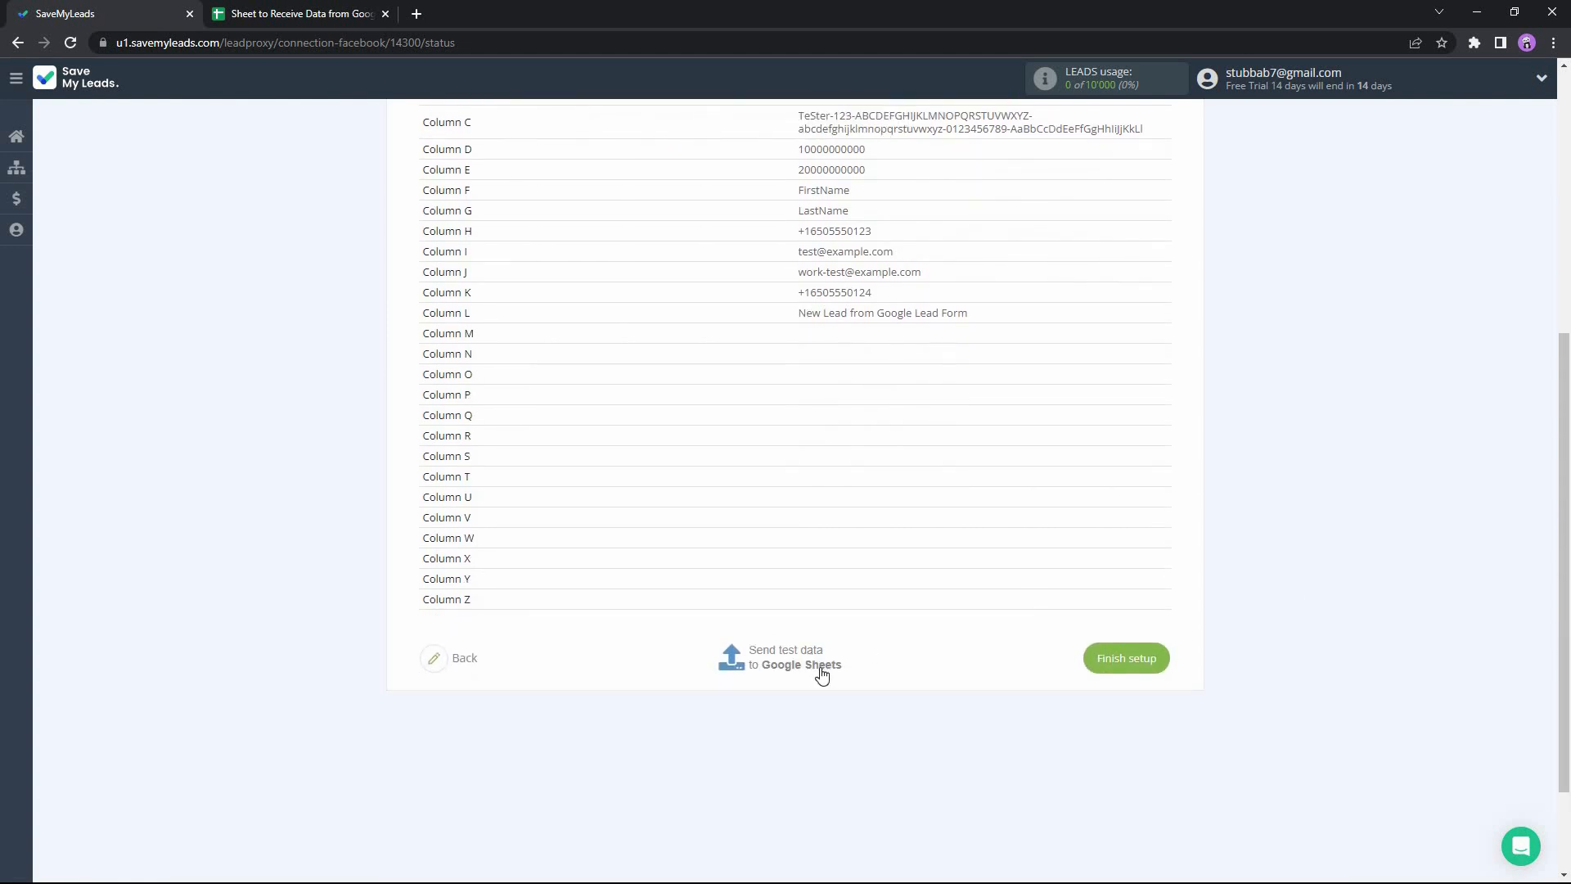
click(788, 670)
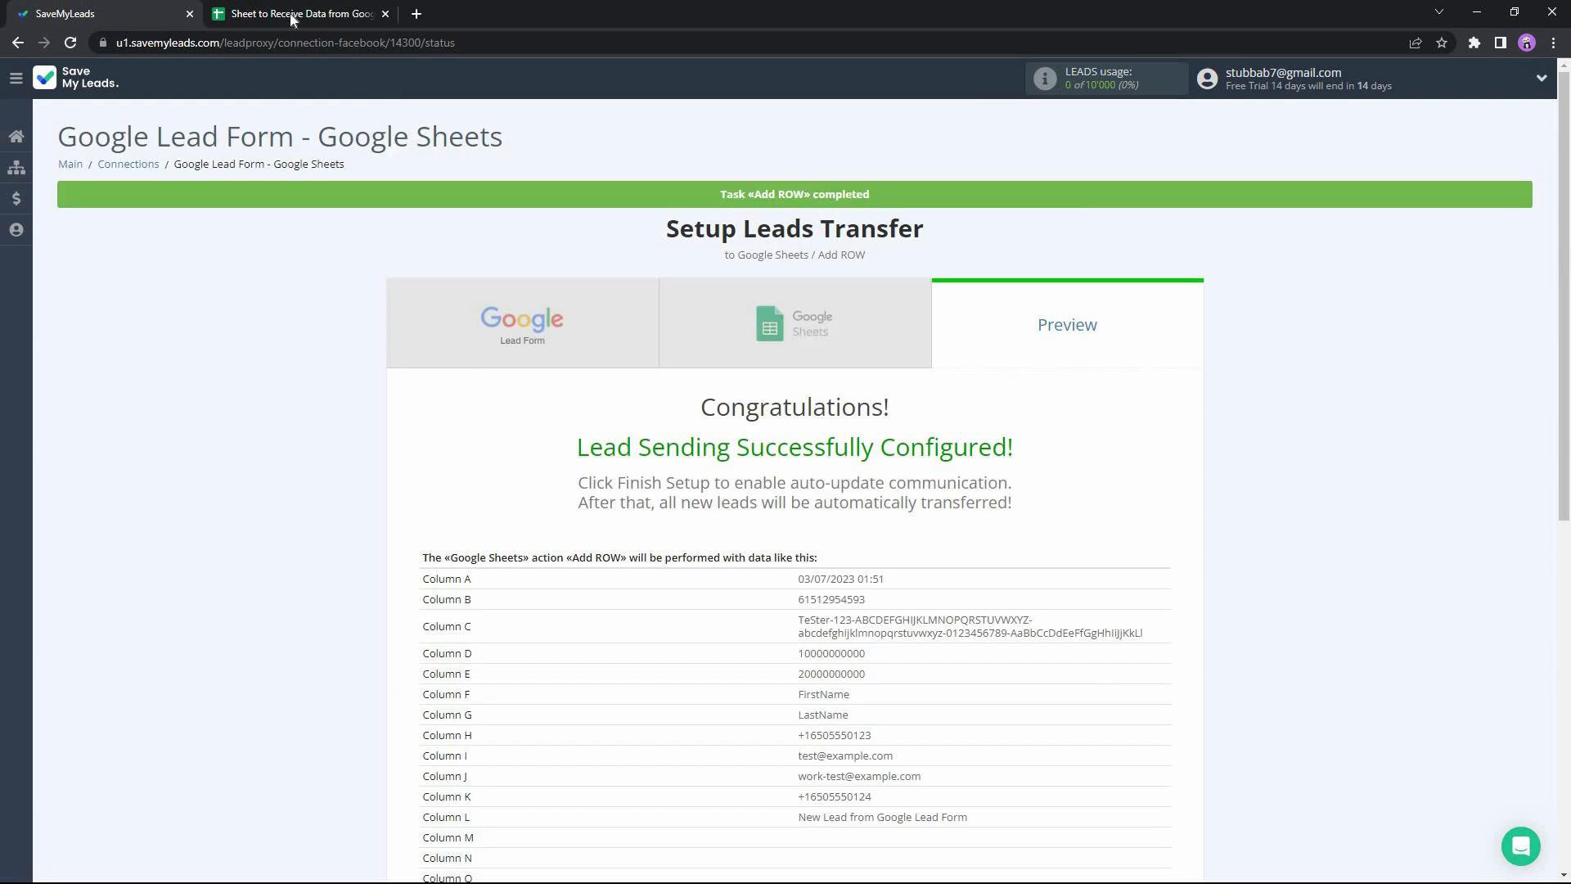
click(293, 19)
click(409, 224)
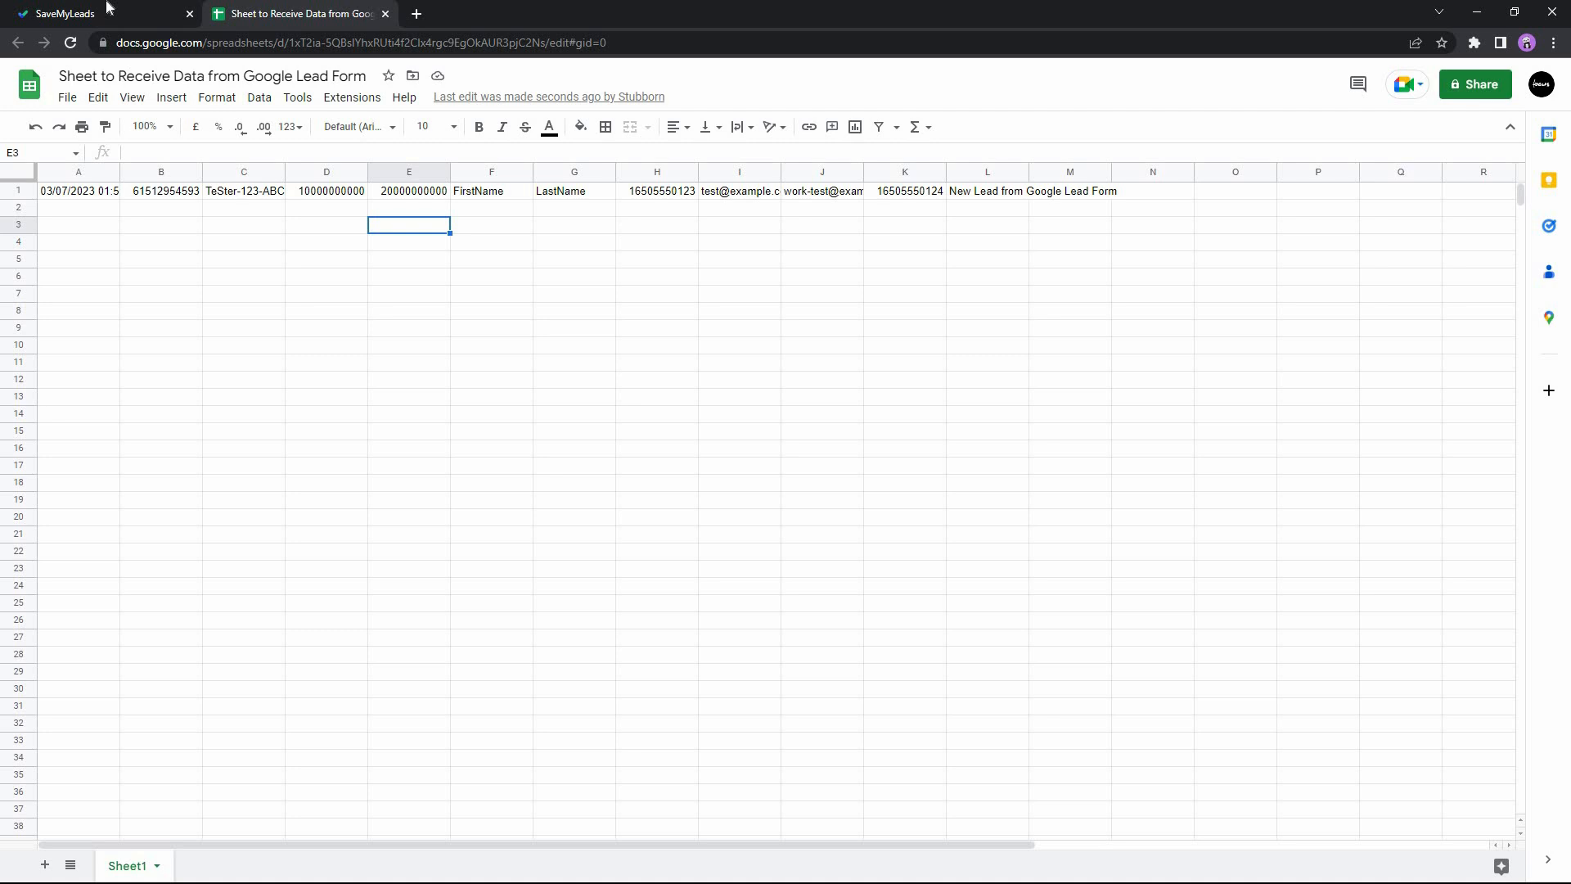
Return to SaveMyLeads and finish the setup of the Google Lead Form to Google Sheets connection.
click(140, 10)
middle_click(1326, 339)
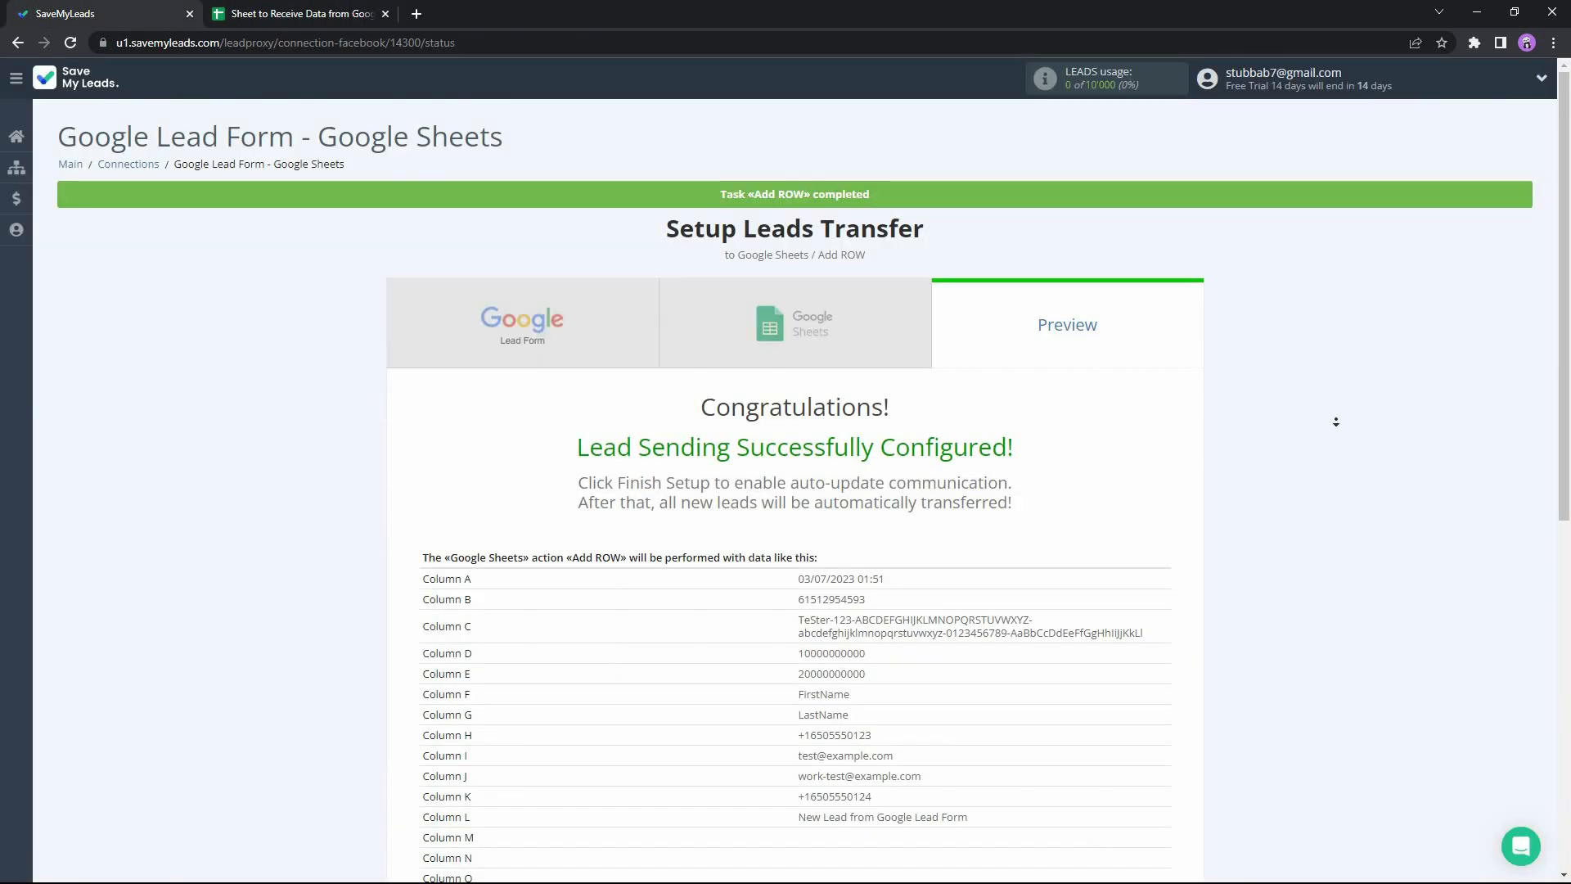
scroll(1335, 427, down, 7)
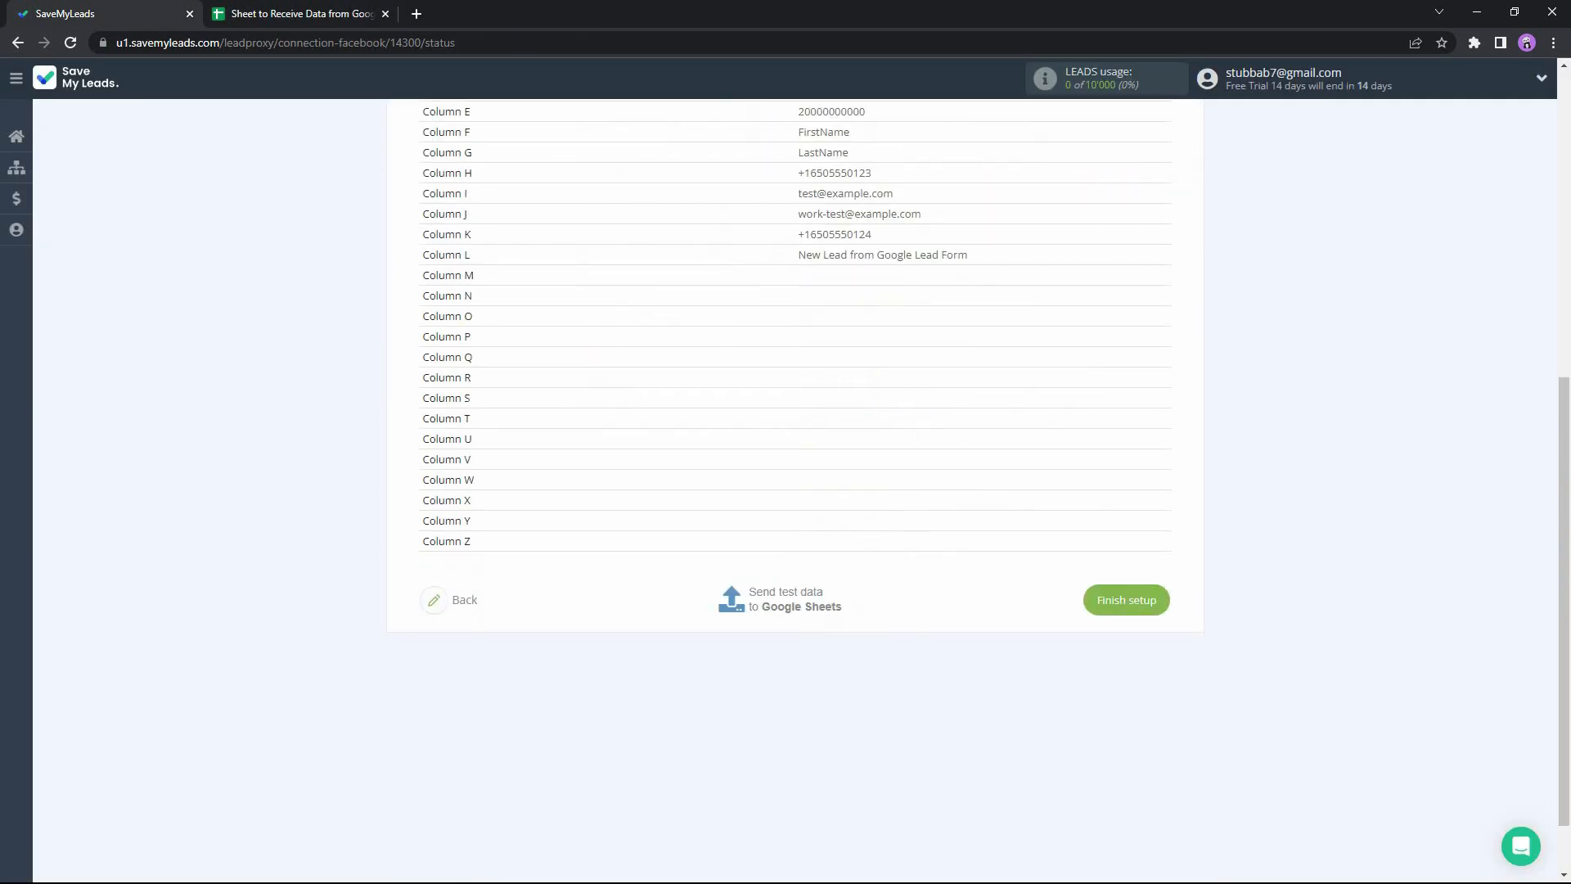
click(1119, 607)
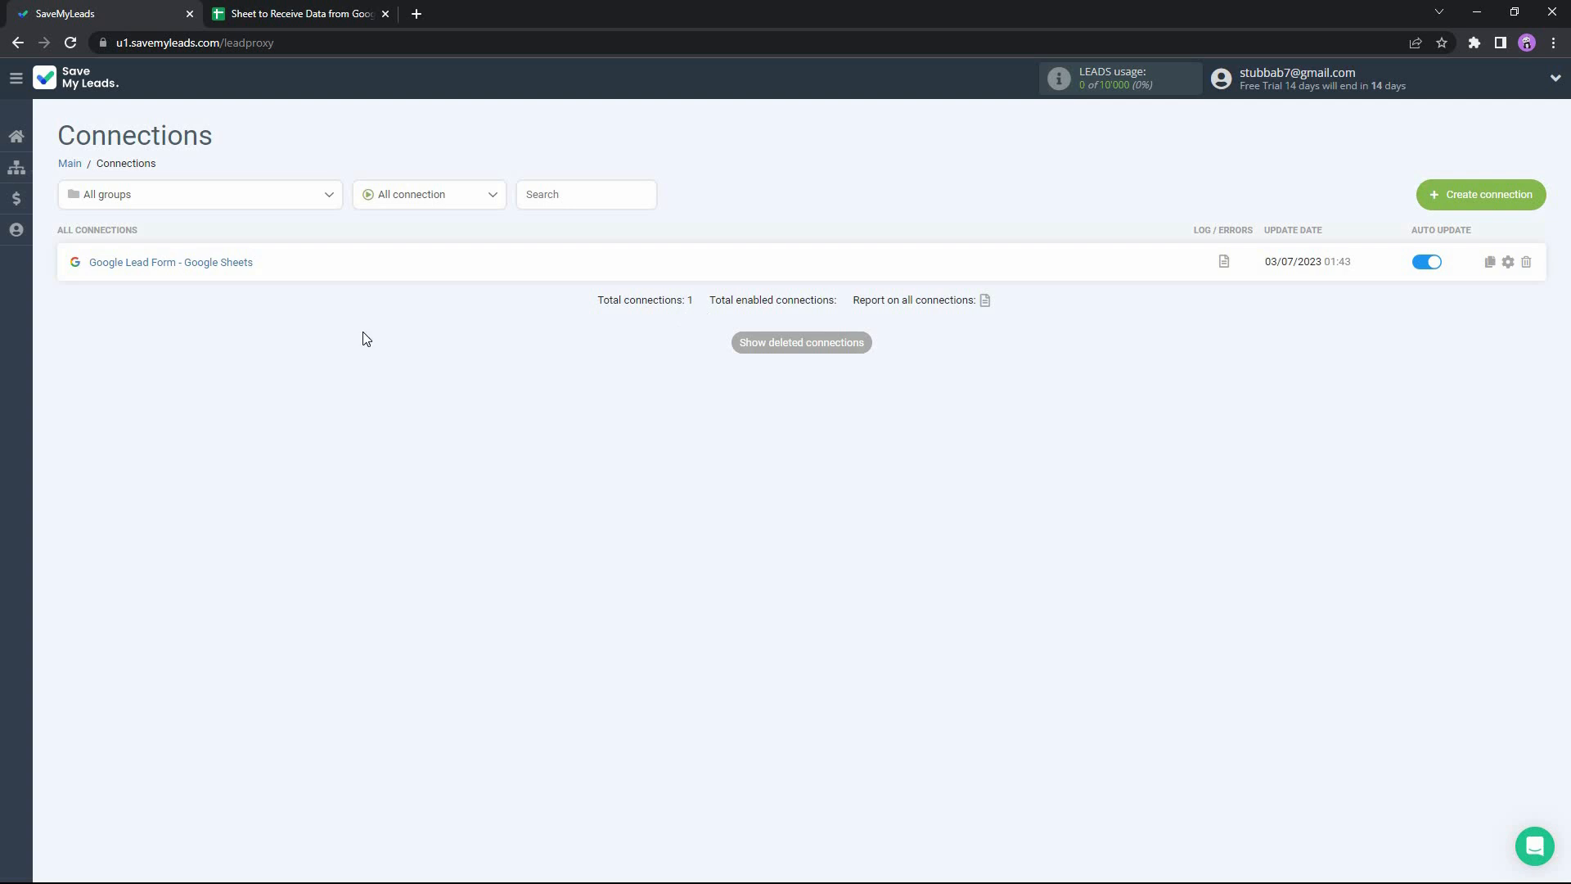
Examine the group filter and the connection status filter options of the connections list.
click(325, 197)
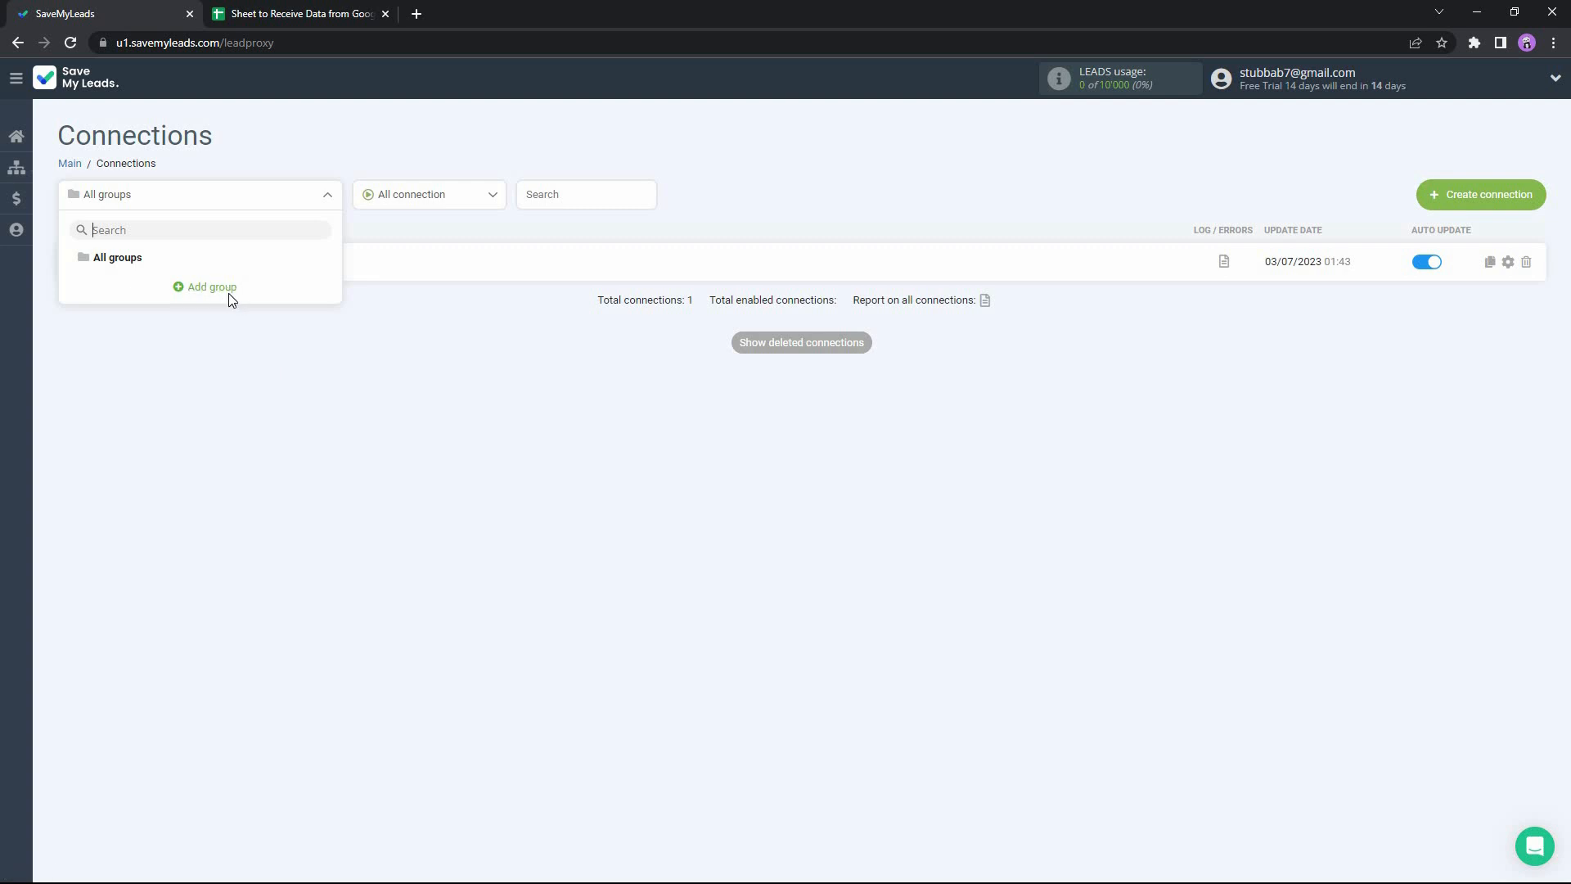
click(483, 196)
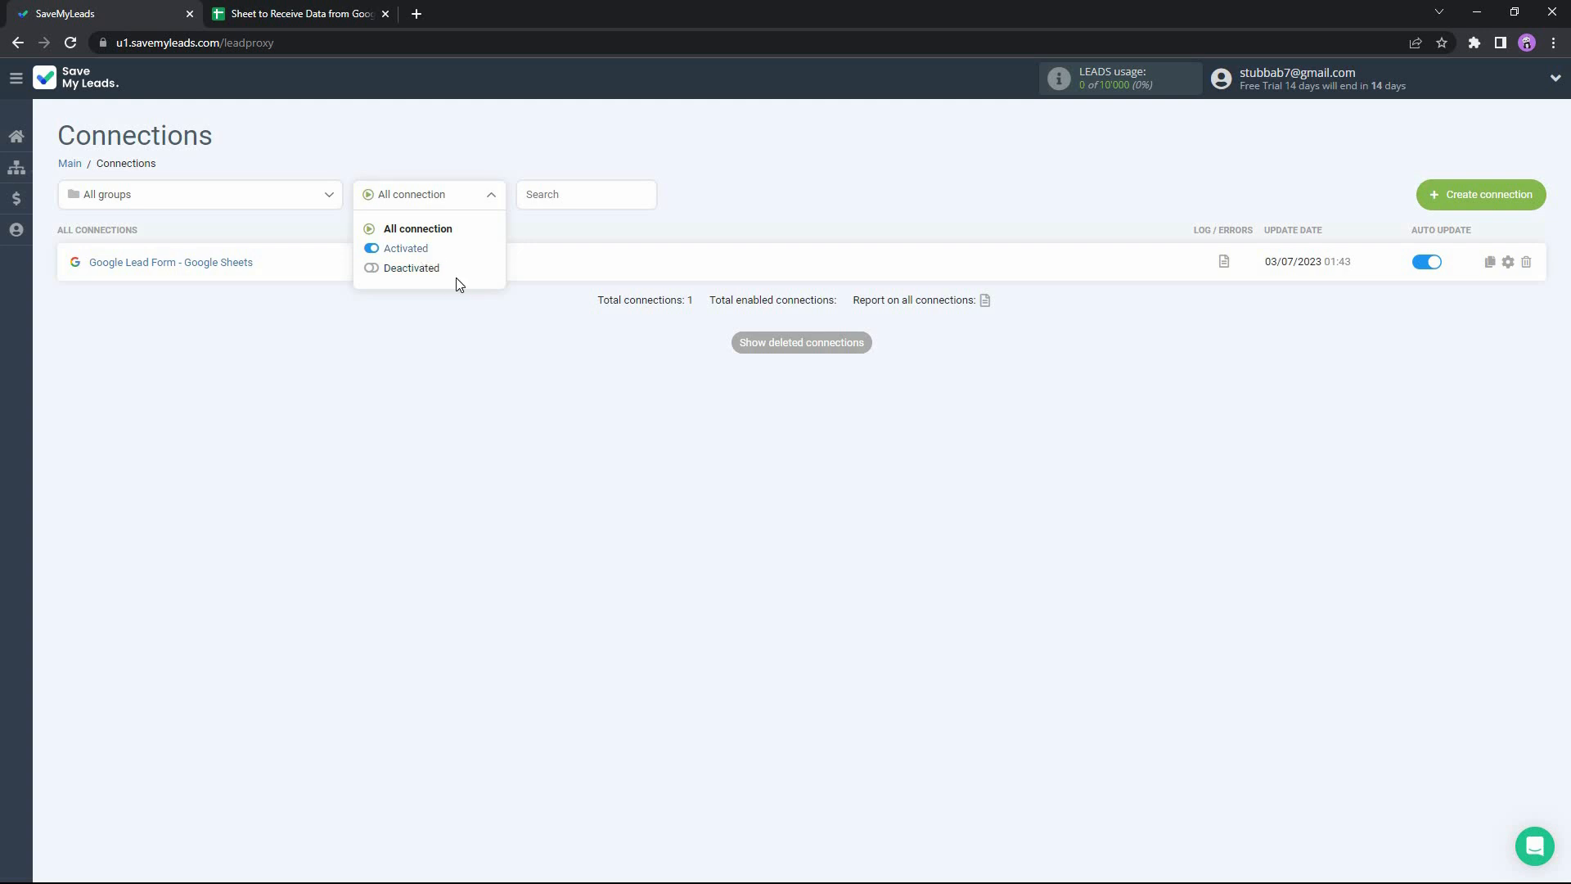
click(521, 383)
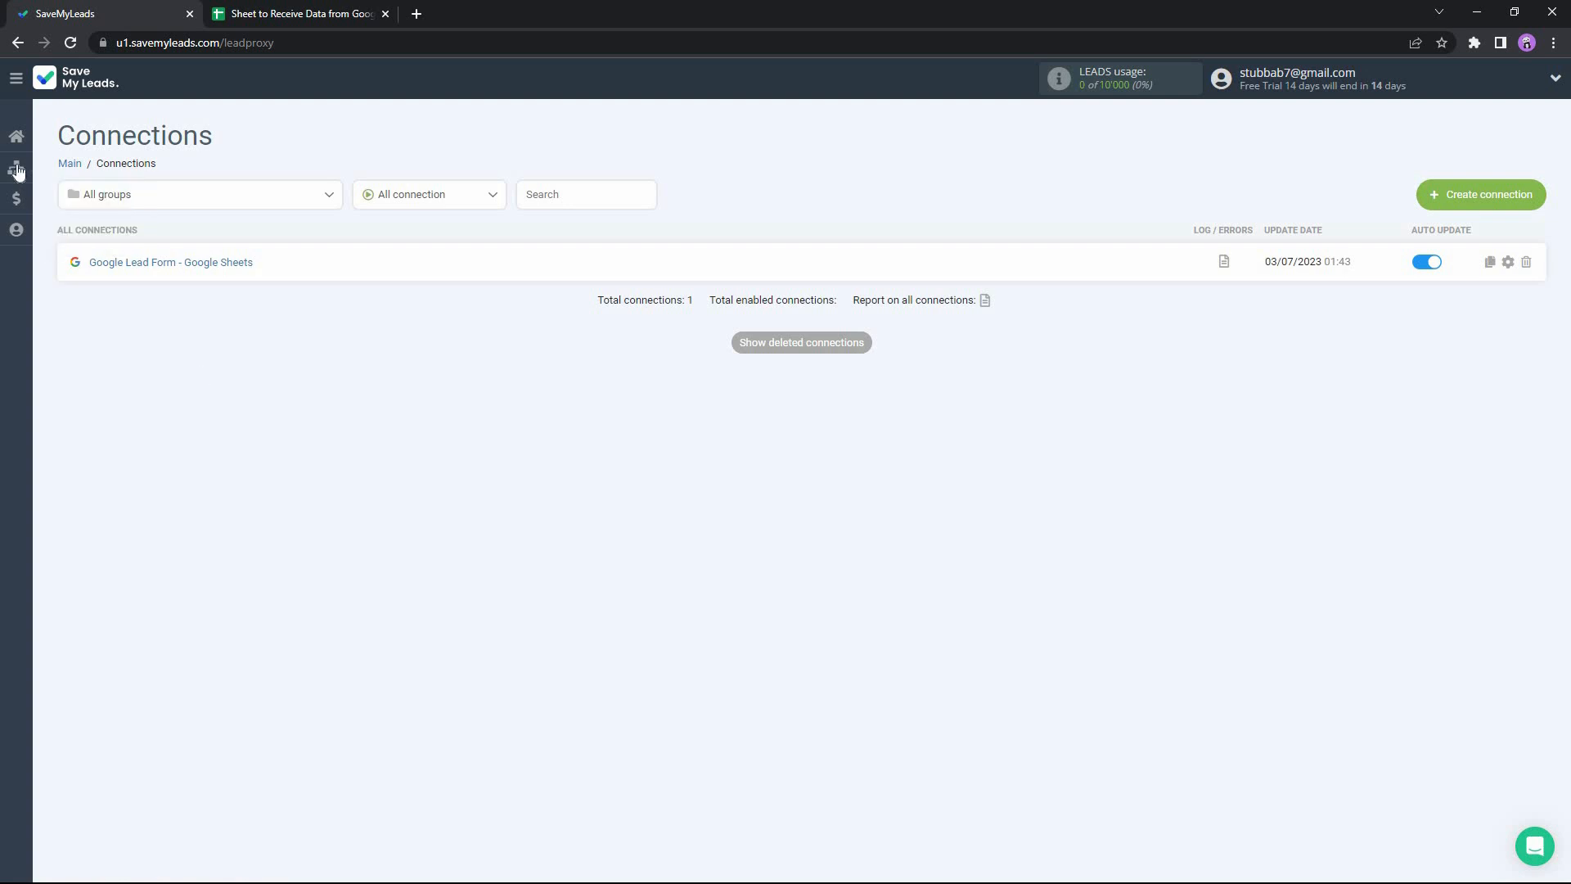
Open the Accounts page and look through the list of connected and available systems.
click(17, 229)
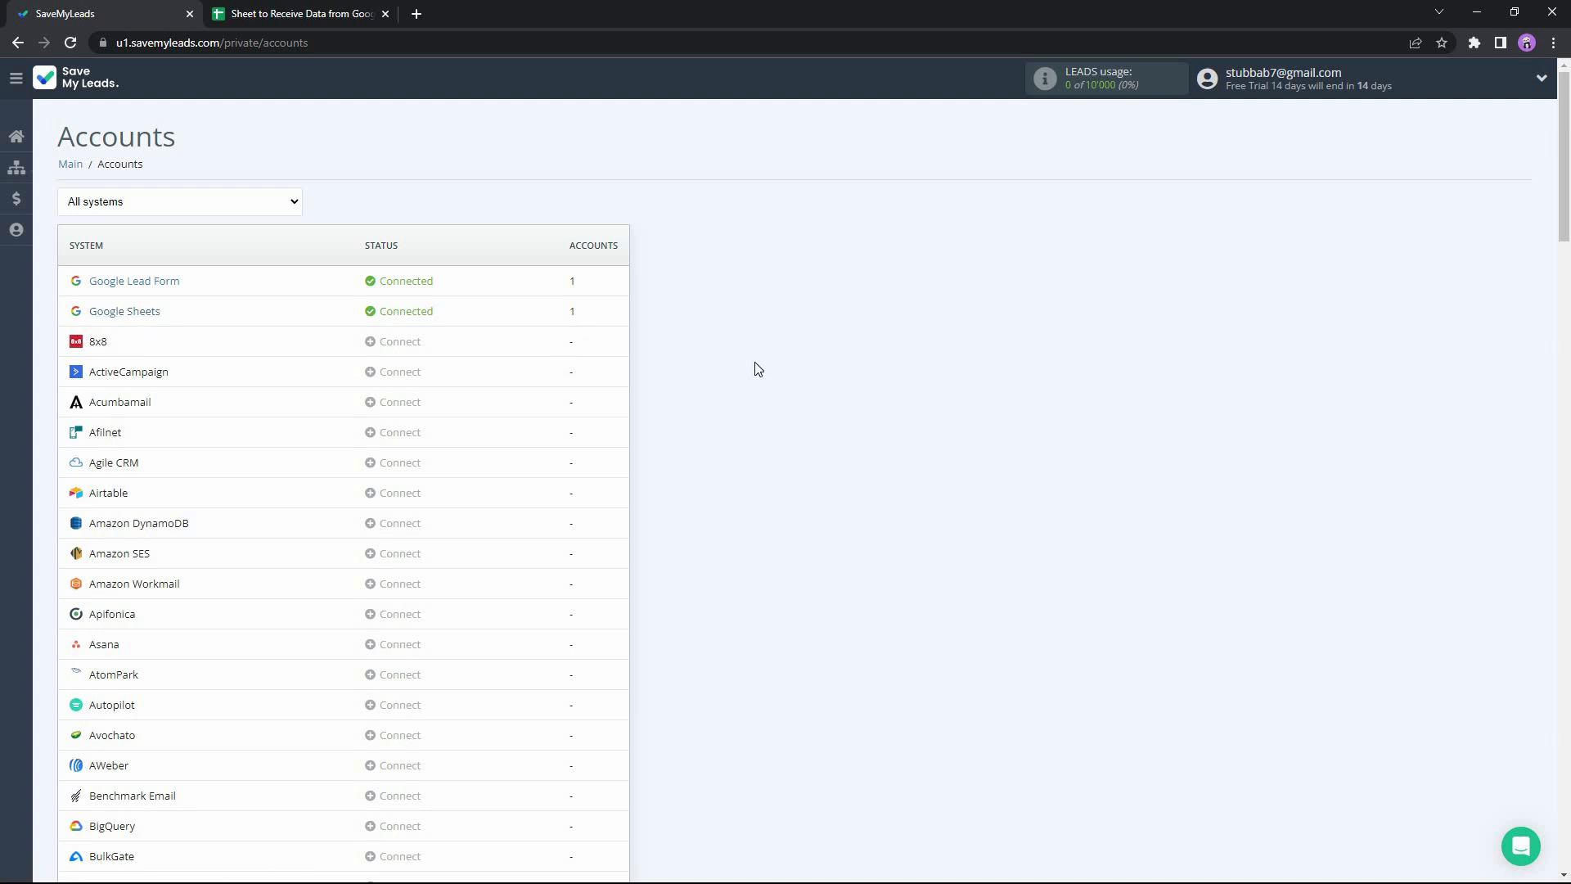
scroll(676, 432, down, 5)
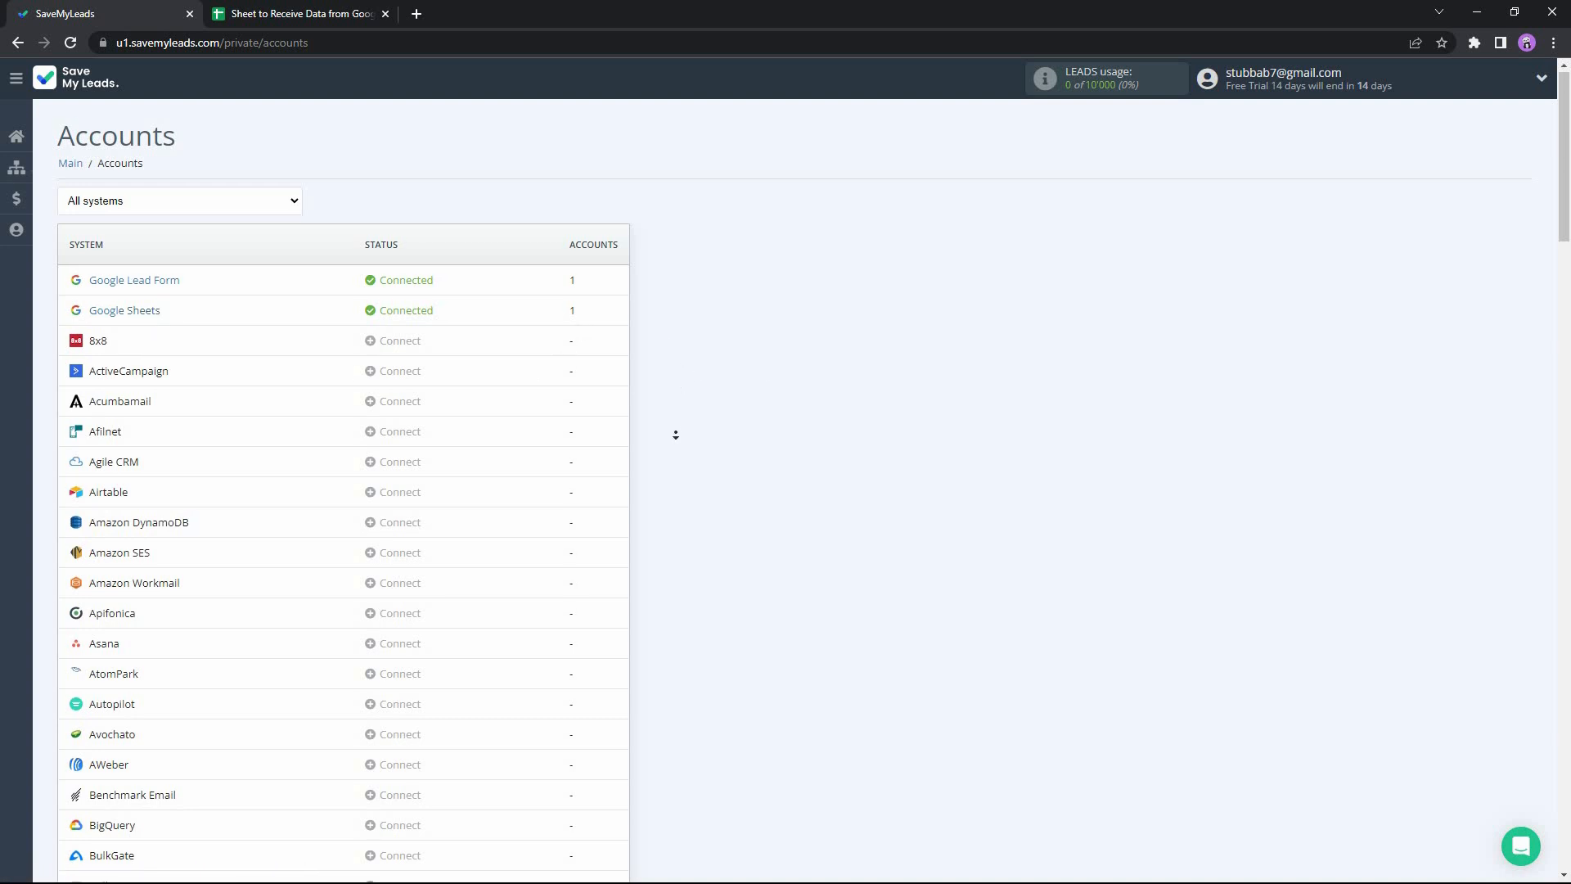
scroll(675, 432, down, 8)
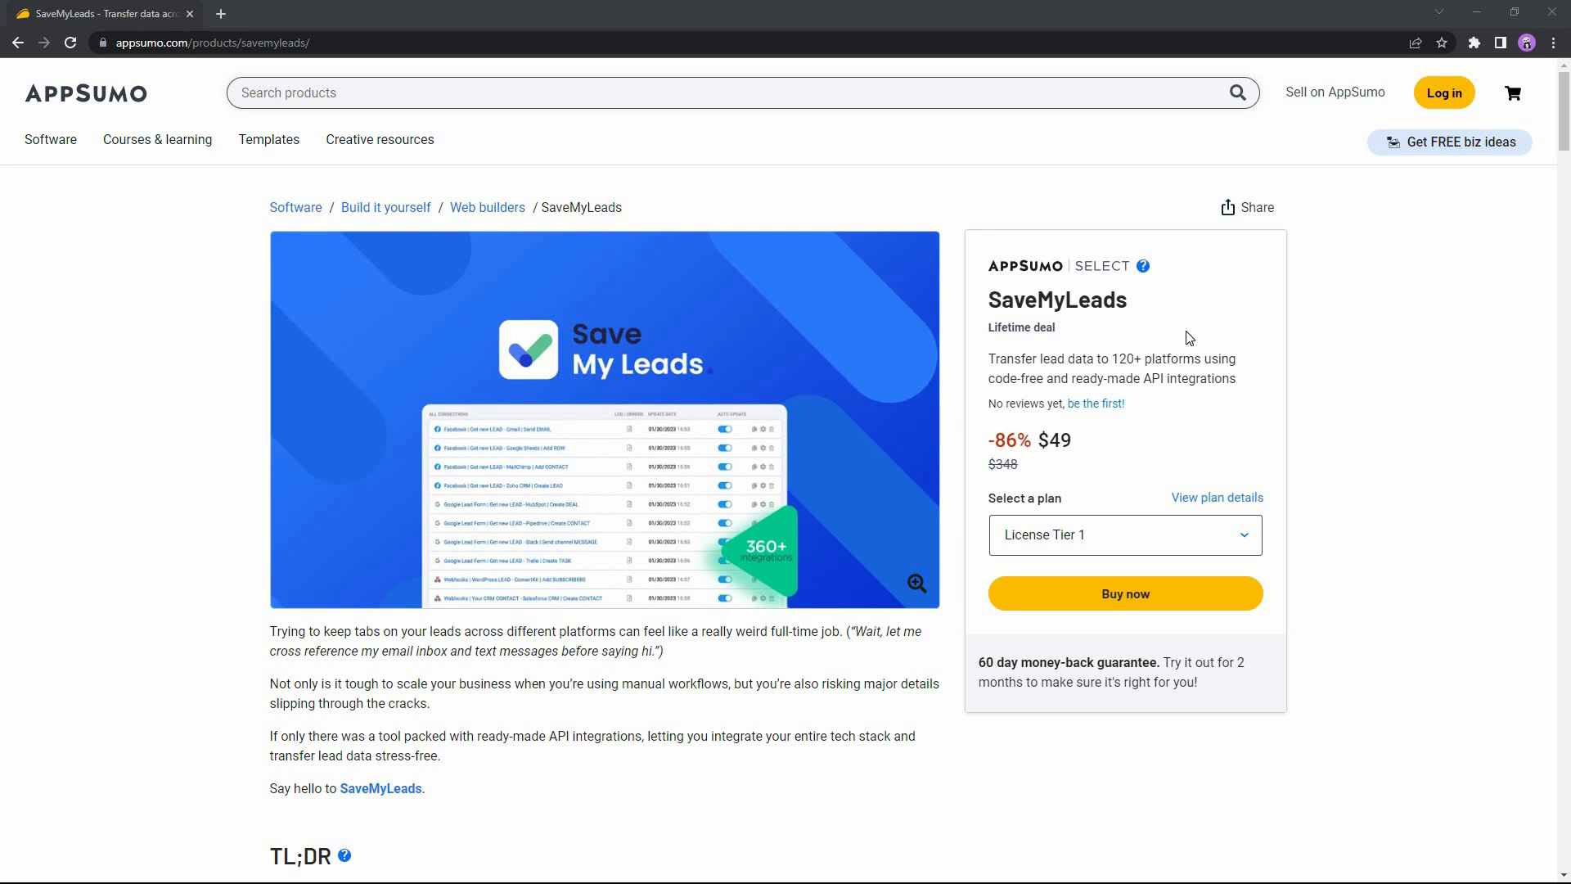
Examine the SaveMyLeads lifetime deal on AppSumo, including its overview, deal terms, included features and the three license tiers.
middle_click(1335, 388)
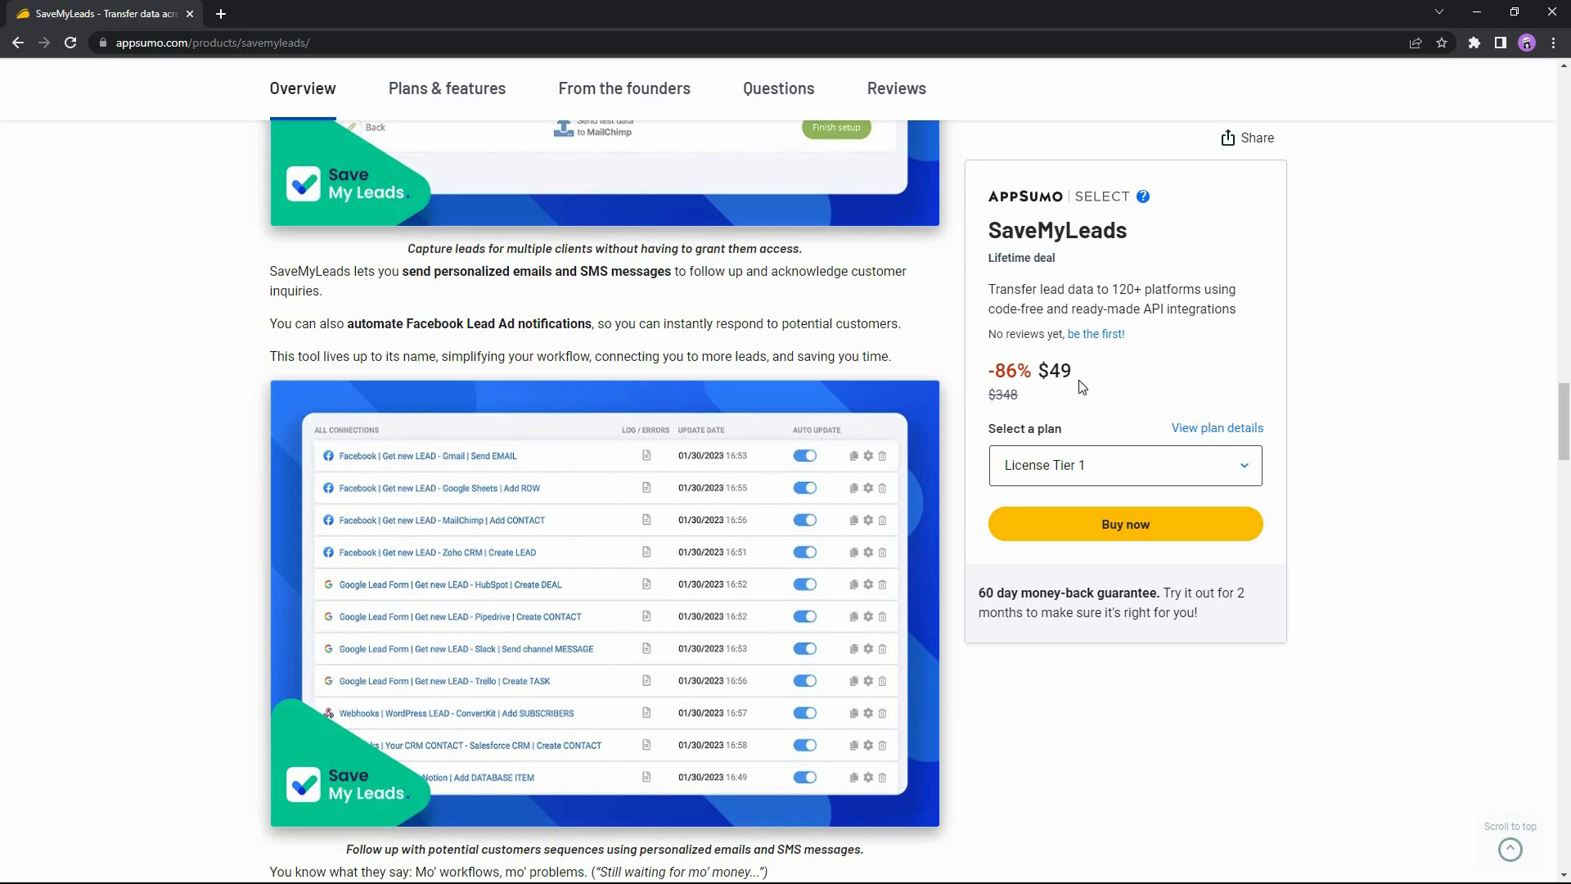
double_click(1218, 548)
click(1150, 667)
middle_click(1205, 689)
scroll(1197, 687, down, 12)
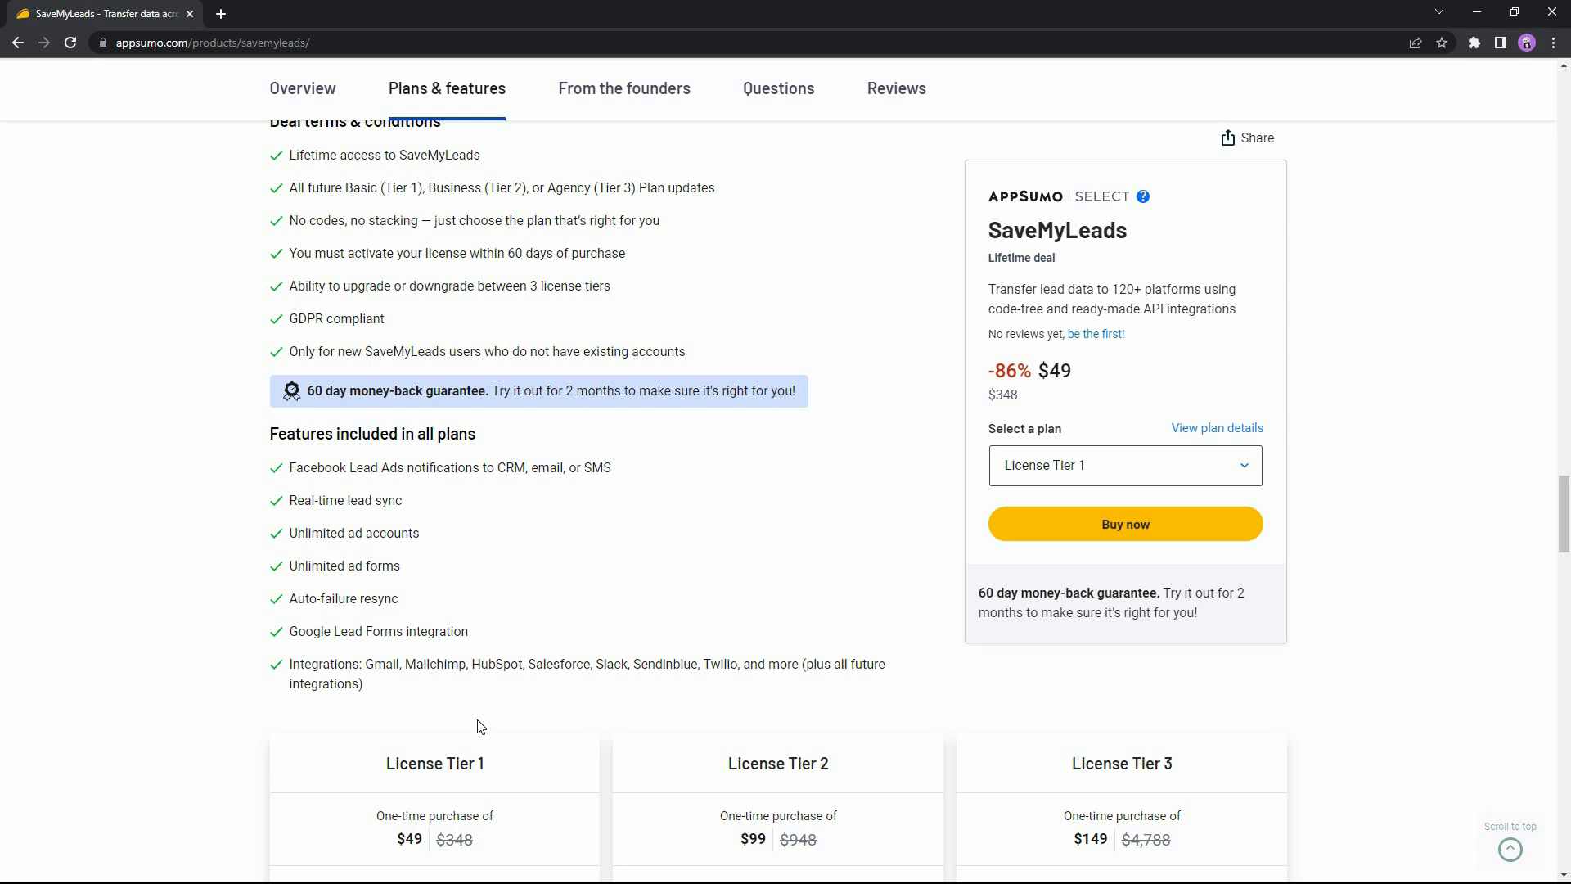
scroll(1015, 588, down, 3)
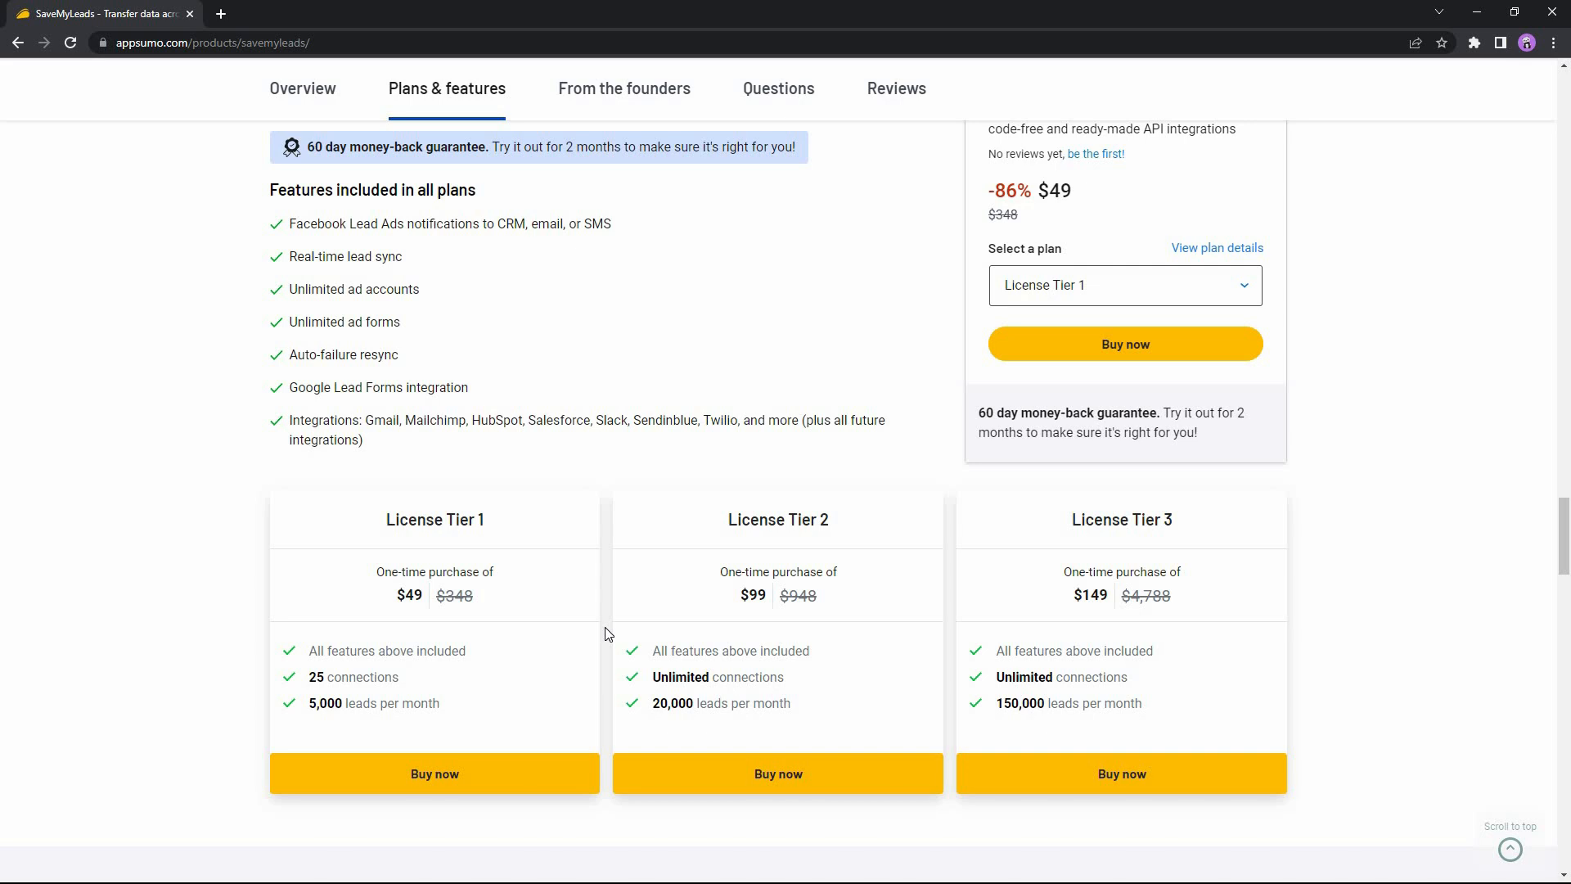
scroll(611, 661, up, 3)
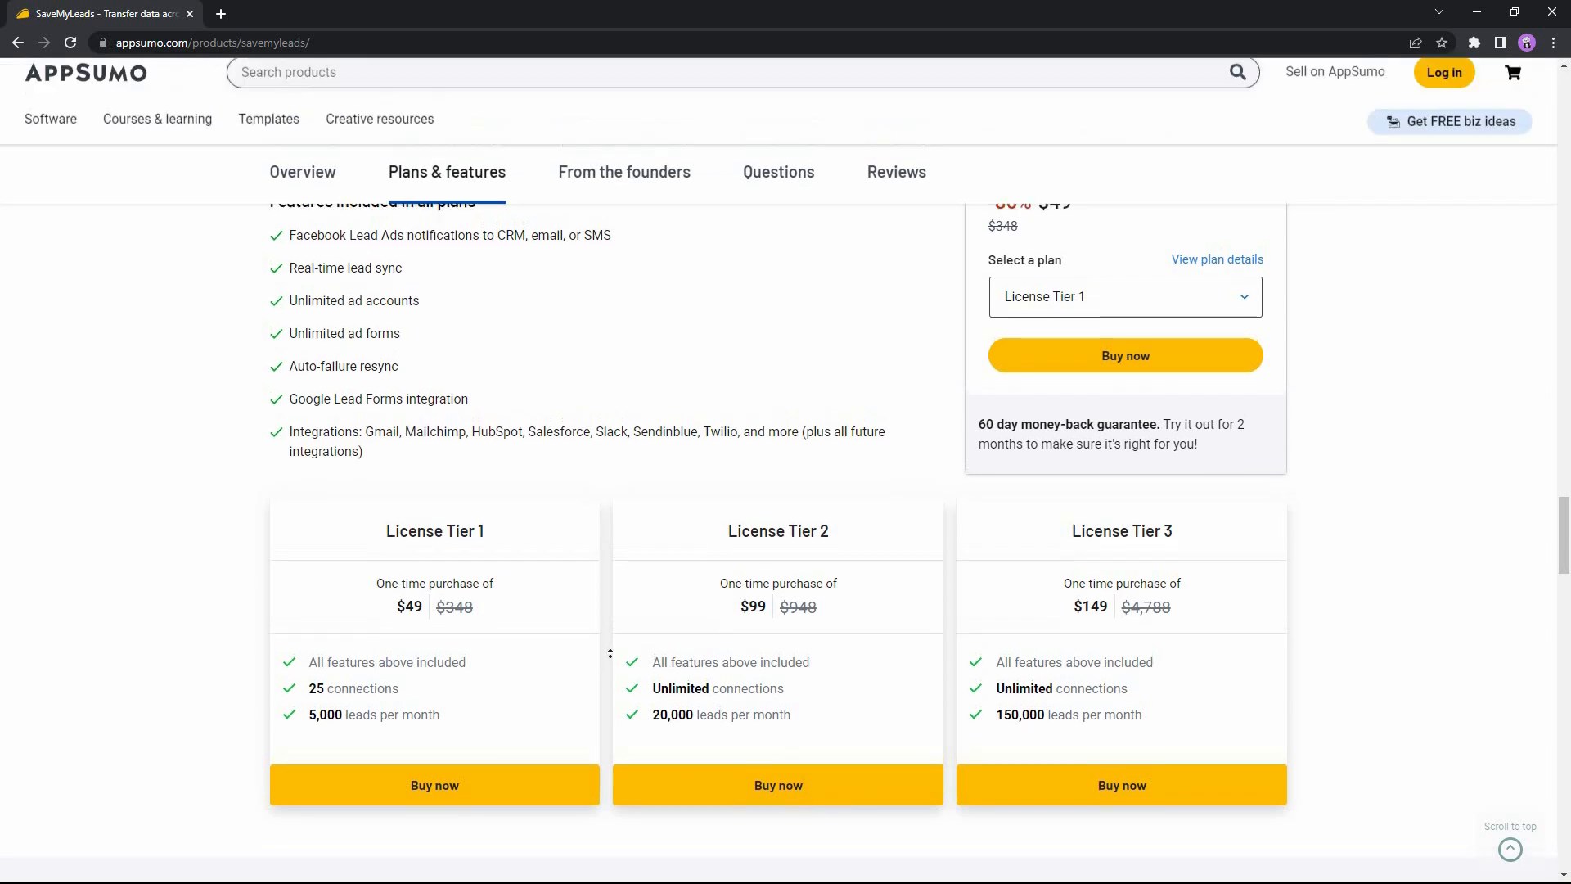
scroll(611, 653, up, 5)
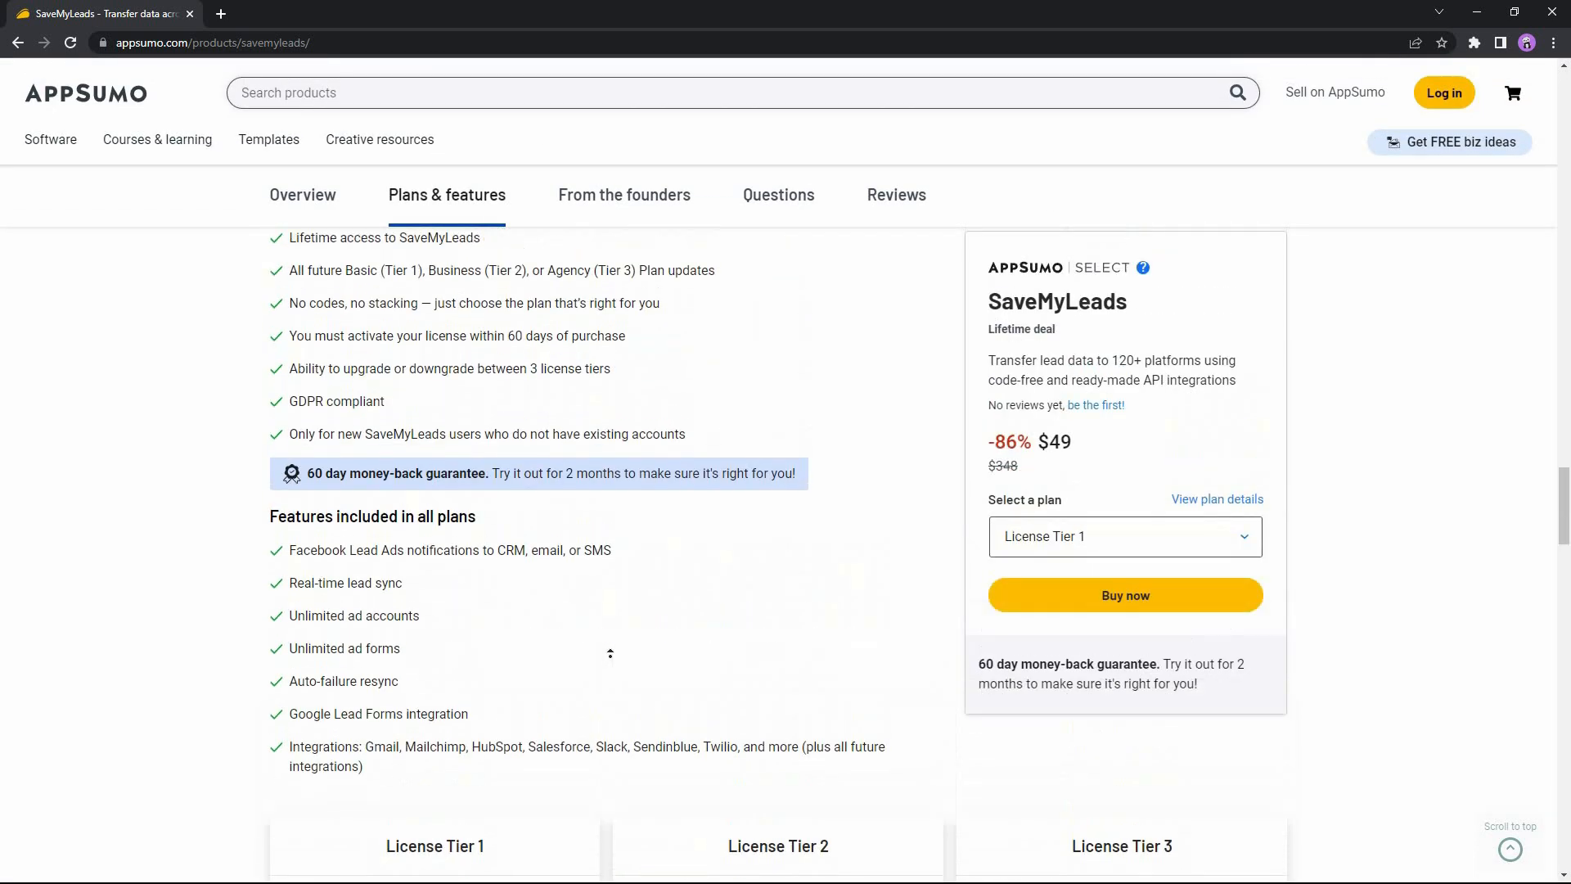
scroll(602, 659, up, 2)
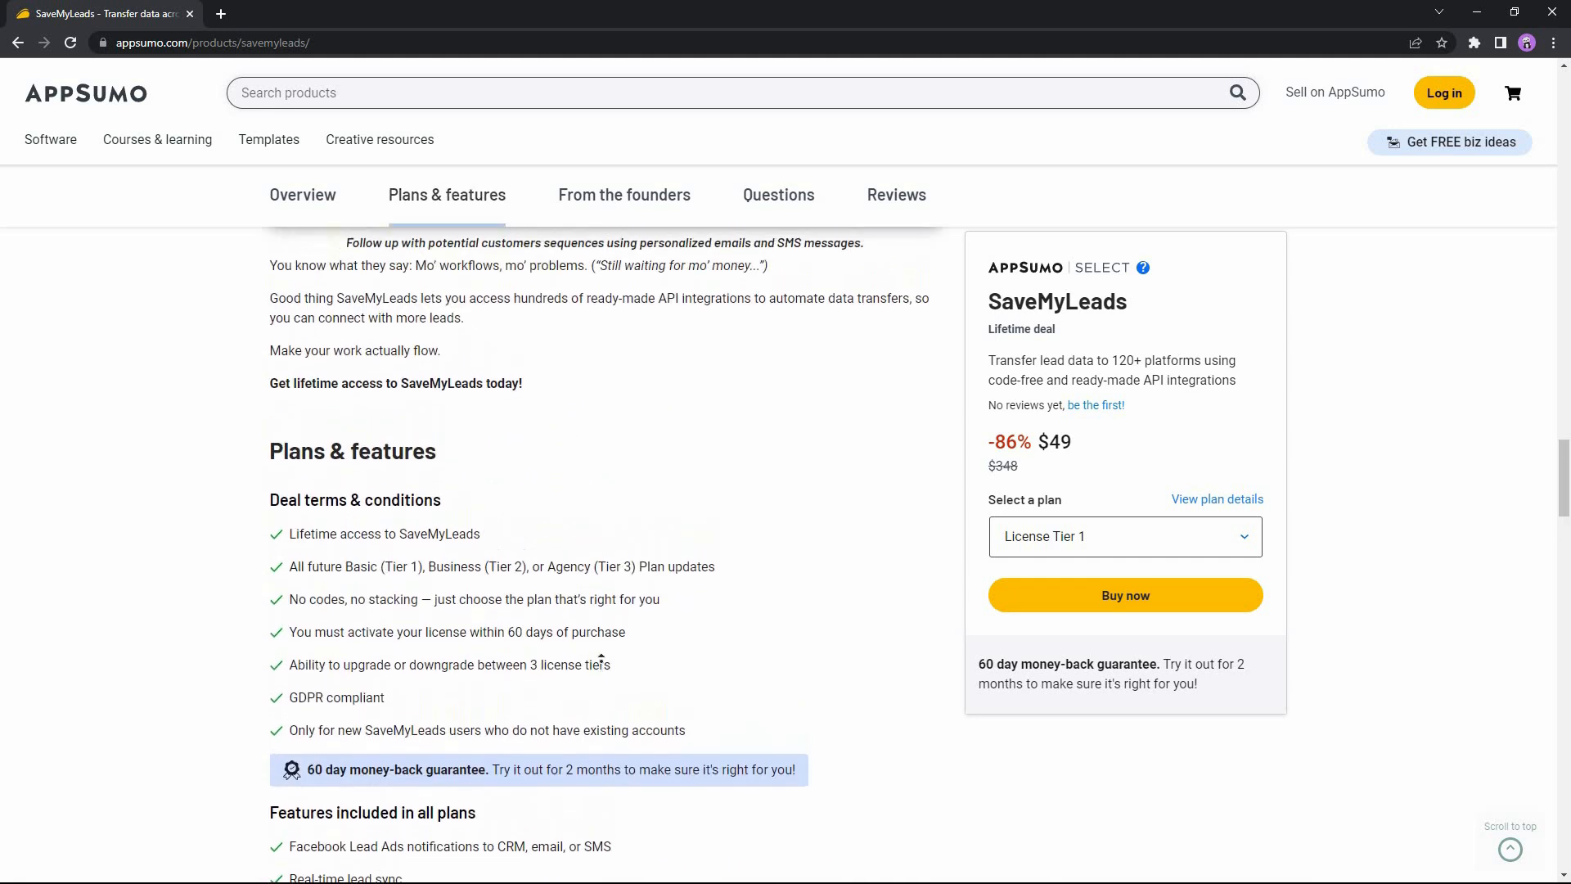
scroll(602, 659, up, 2)
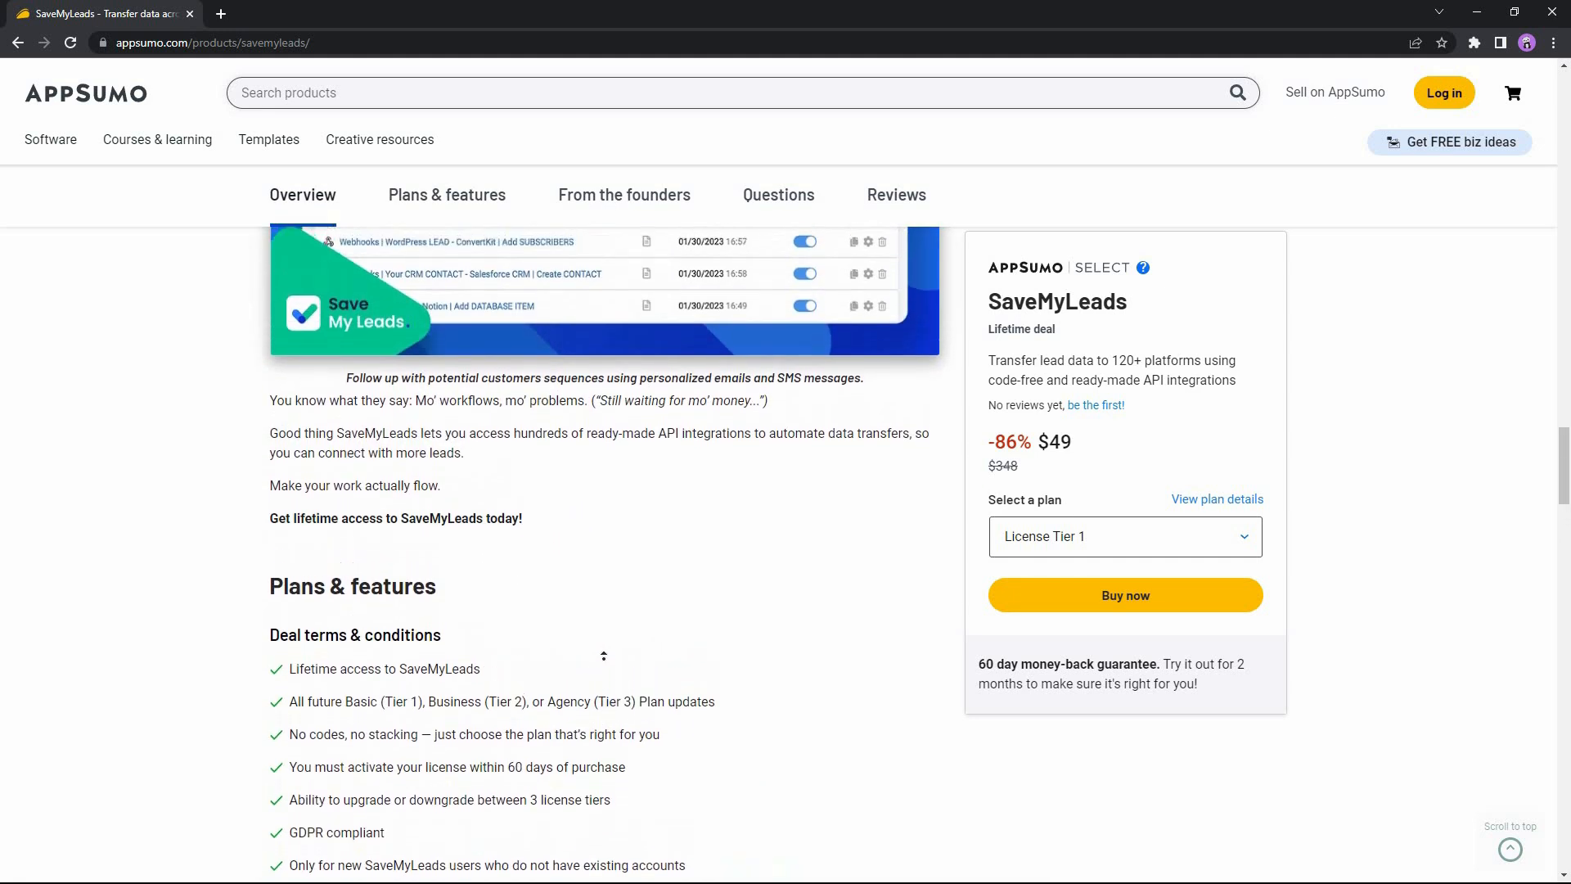
scroll(604, 652, up, 2)
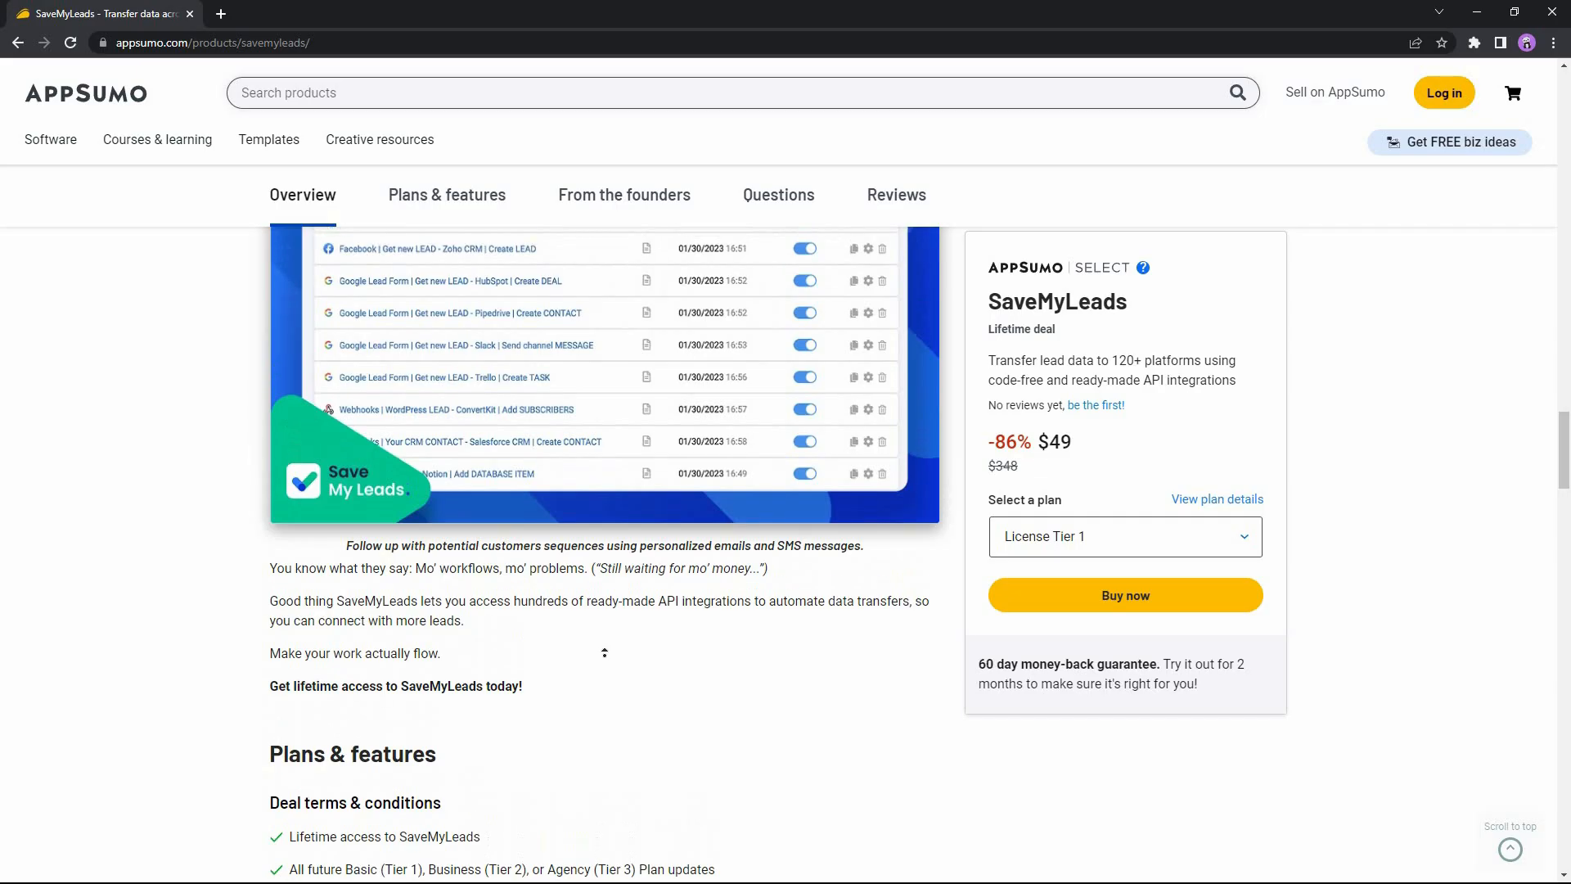